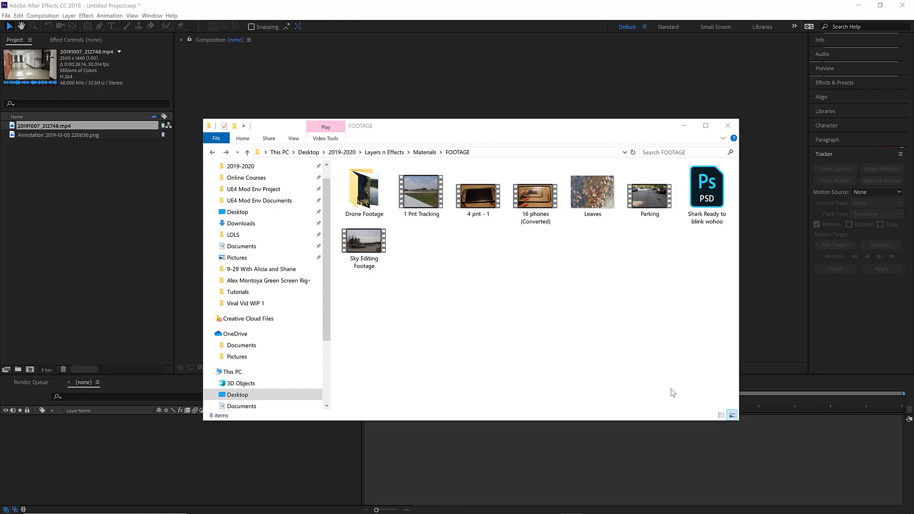
# Play the source clip "4 pnt - 1" and scrub through it to examine how the phone screen's corners, reflections and fingers behave
pyautogui.doubleClick(483, 208)
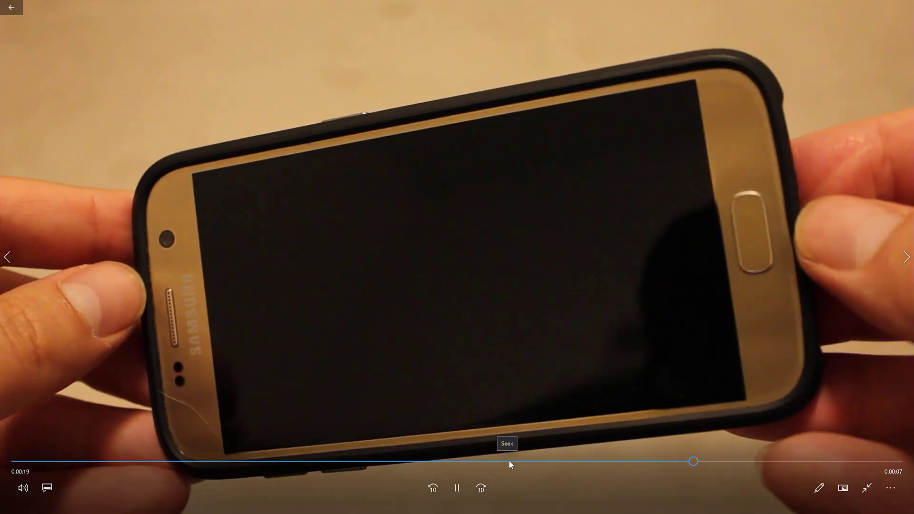
pyautogui.moveTo(509, 461); pyautogui.dragTo(480, 431)
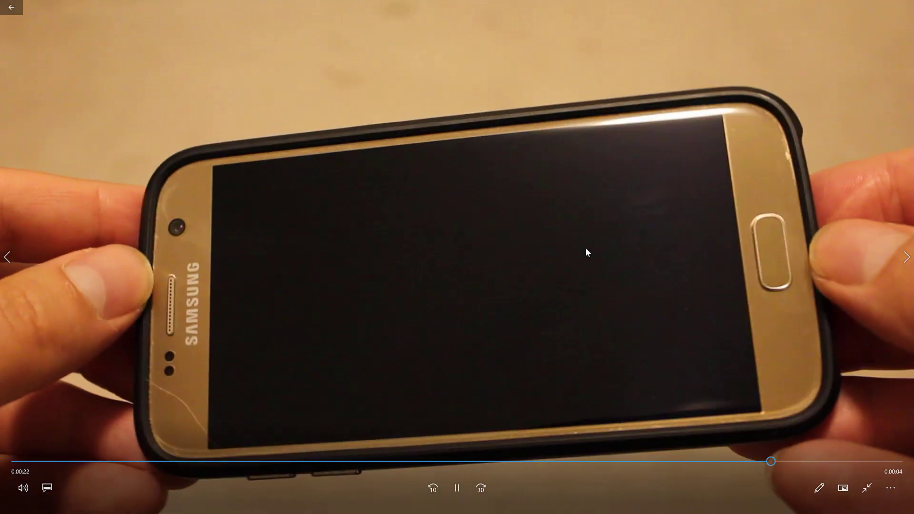
pyautogui.click(576, 263)
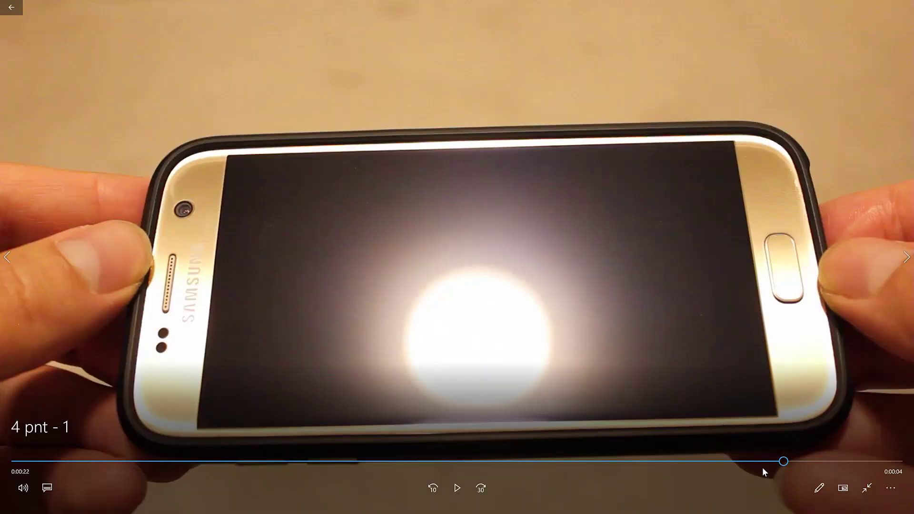
pyautogui.moveTo(762, 468); pyautogui.dragTo(580, 462)
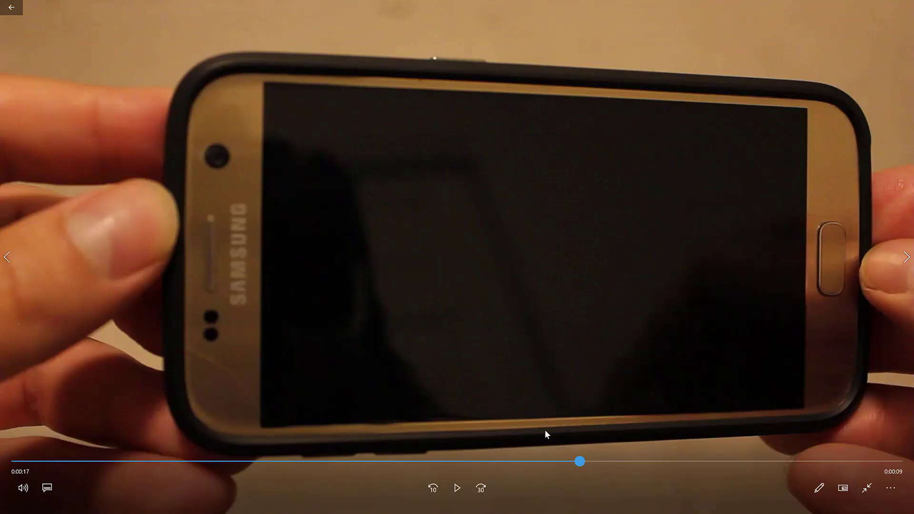
pyautogui.moveTo(545, 429); pyautogui.dragTo(234, 402)
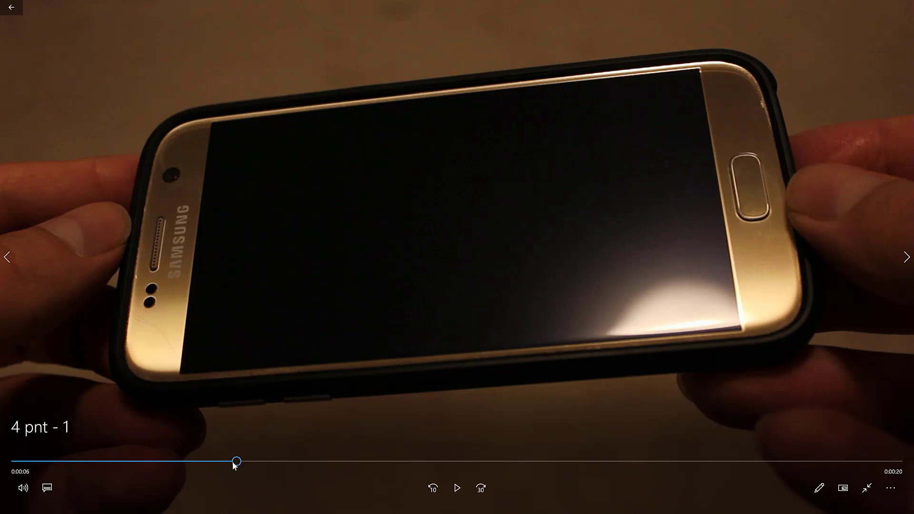
pyautogui.moveTo(233, 463); pyautogui.dragTo(20, 453)
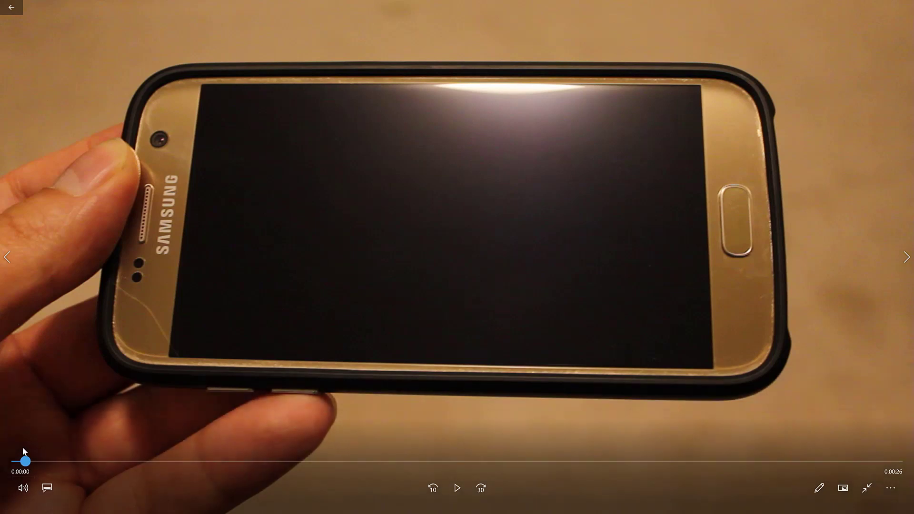
pyautogui.moveTo(23, 450); pyautogui.dragTo(144, 453)
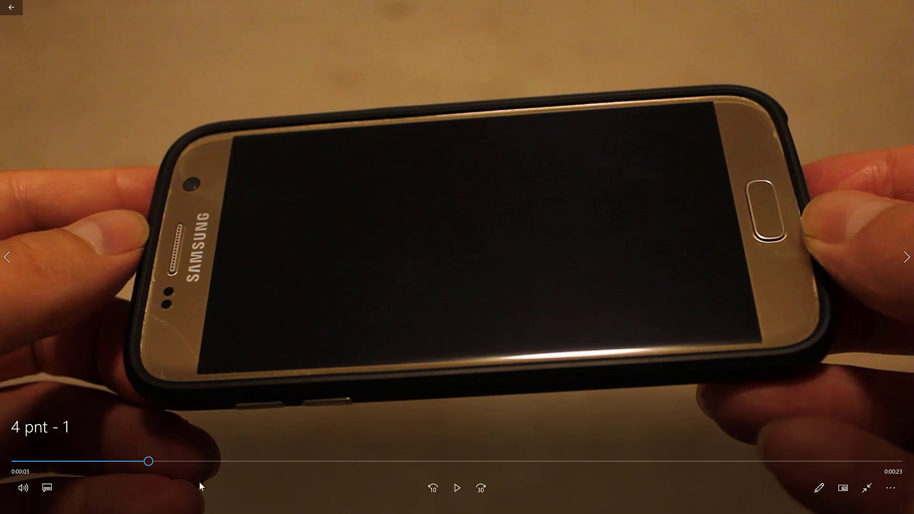
pyautogui.moveTo(157, 462)
pyautogui.mouseDown()
pyautogui.moveTo(184, 465)
pyautogui.moveTo(175, 465)
pyautogui.mouseUp()
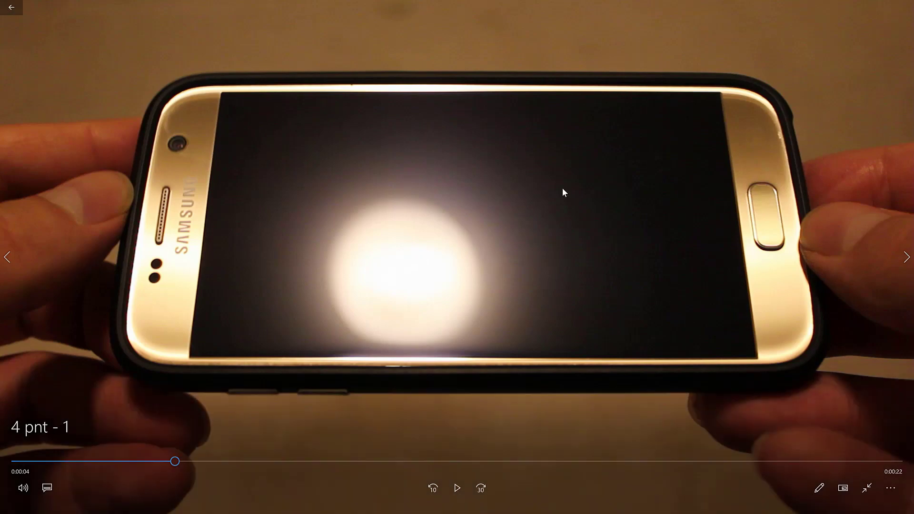
pyautogui.click(901, 7)
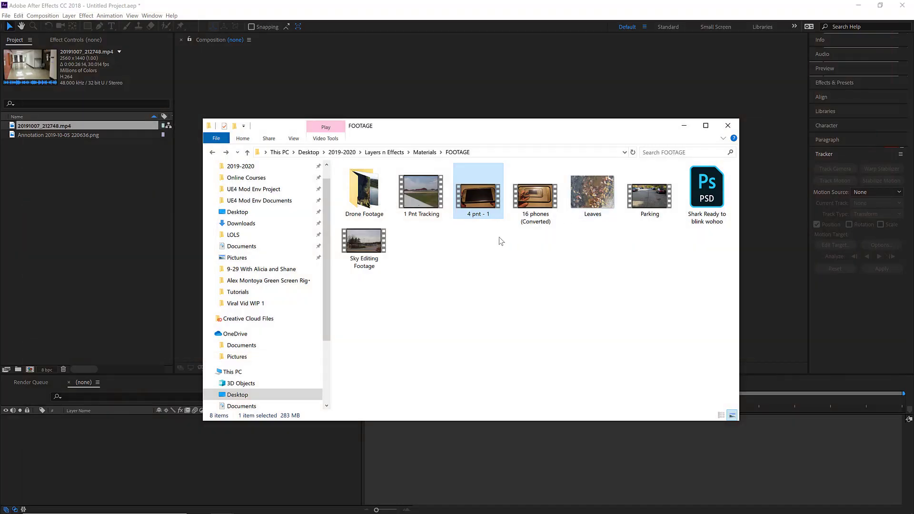
# Play and scrub through the finished example "16 phones (Converted)" to examine the nested phone screen replacement
pyautogui.doubleClick(530, 198)
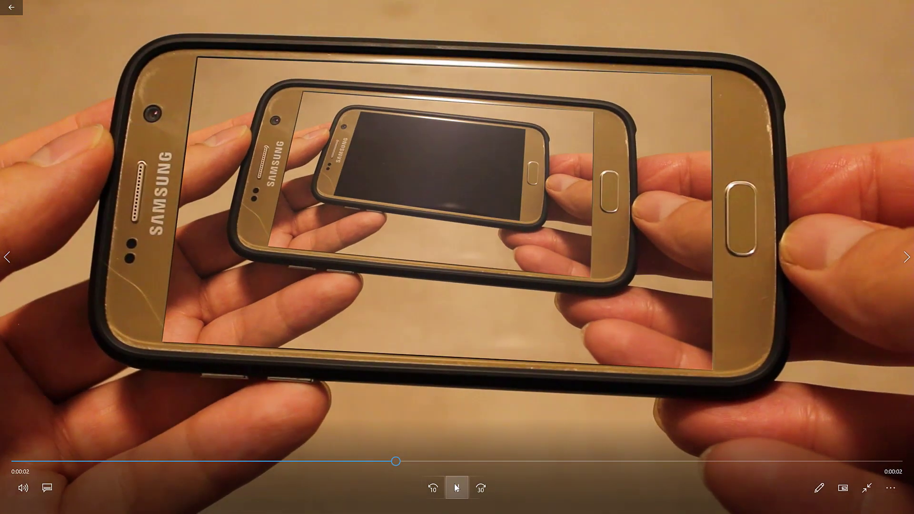
pyautogui.click(430, 341)
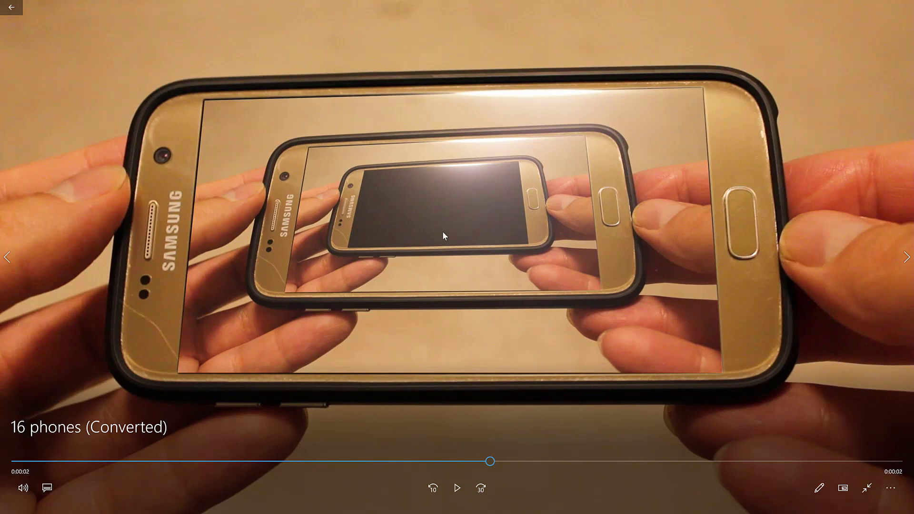
pyautogui.click(458, 489)
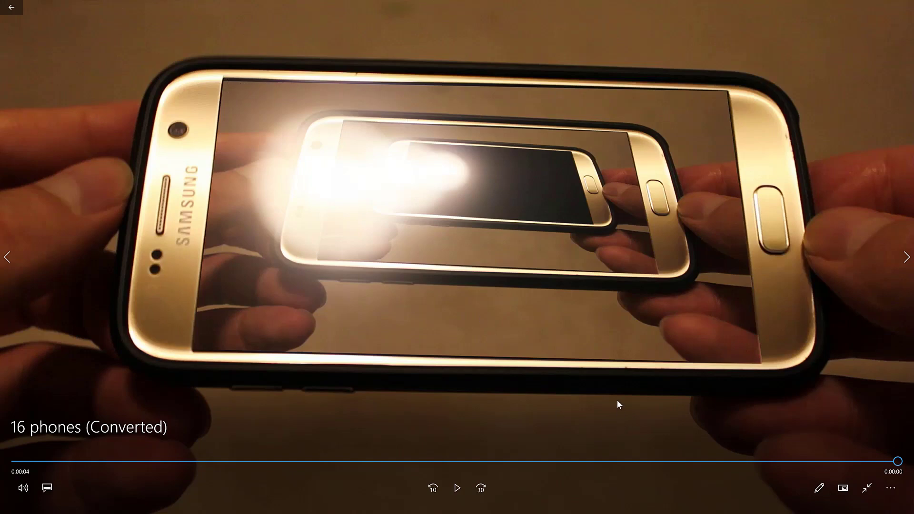
pyautogui.moveTo(397, 461); pyautogui.dragTo(186, 457)
pyautogui.moveTo(102, 456); pyautogui.dragTo(655, 365)
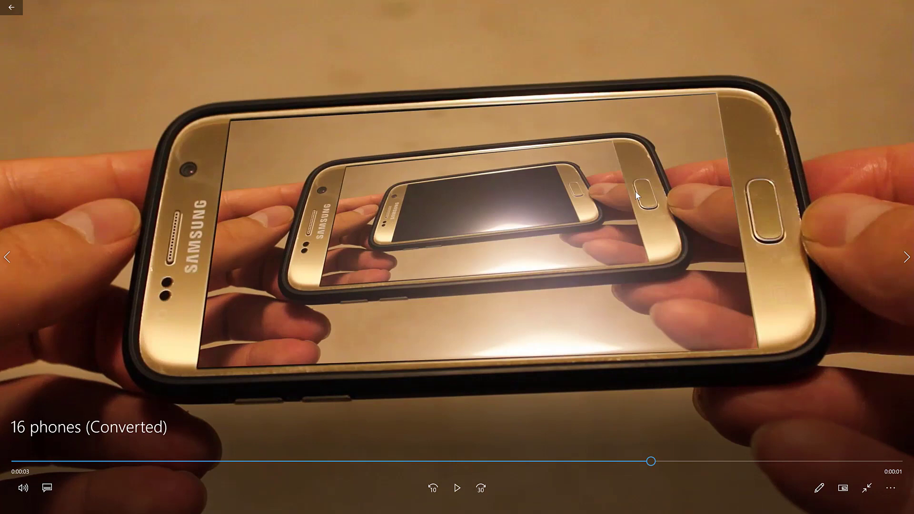
pyautogui.doubleClick(636, 193)
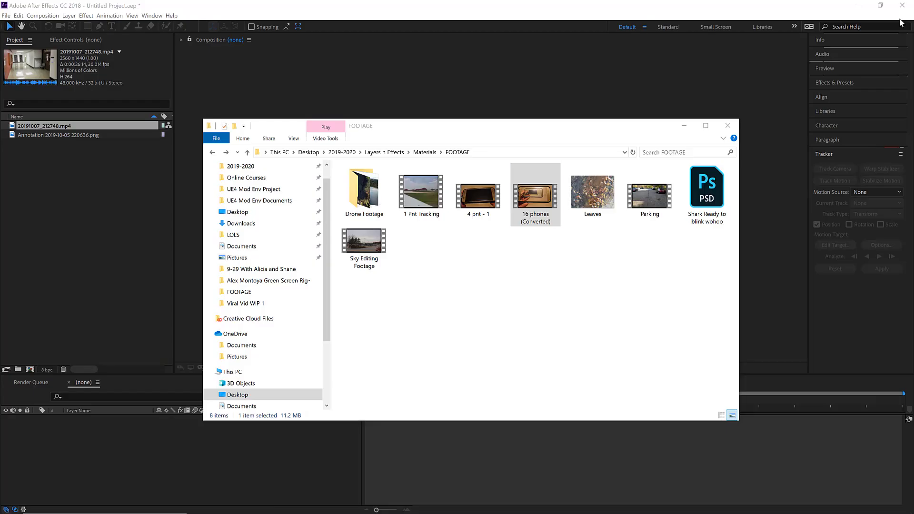
pyautogui.click(902, 7)
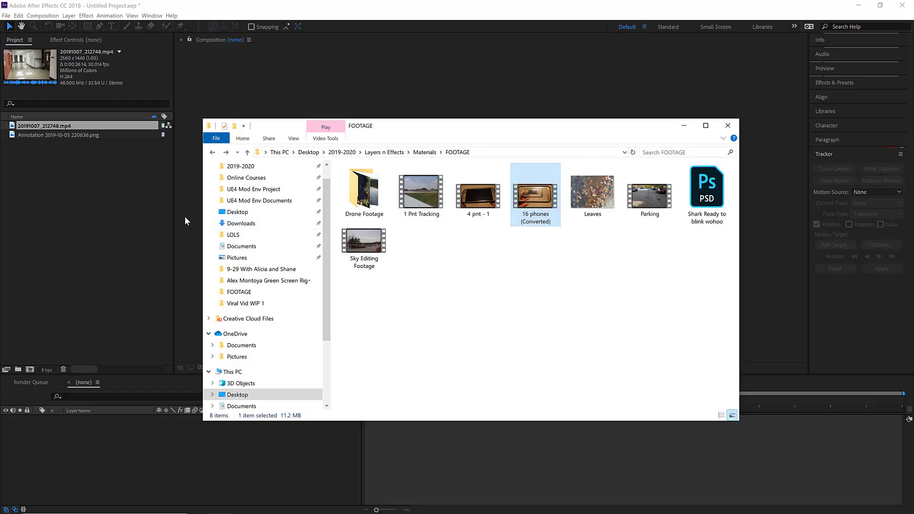
# Create a composition from the footage 20191007_212748.mp4 and fit the frame in the viewer
pyautogui.click(81, 200)
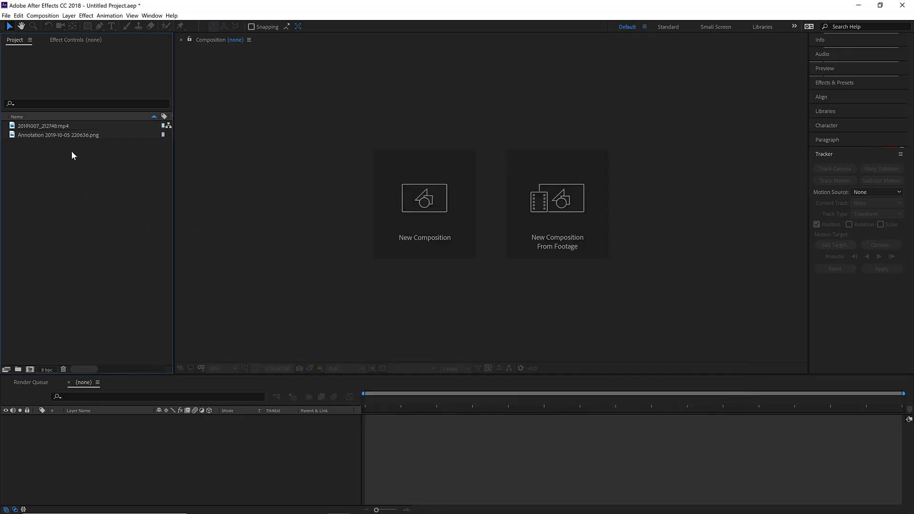
pyautogui.click(45, 127)
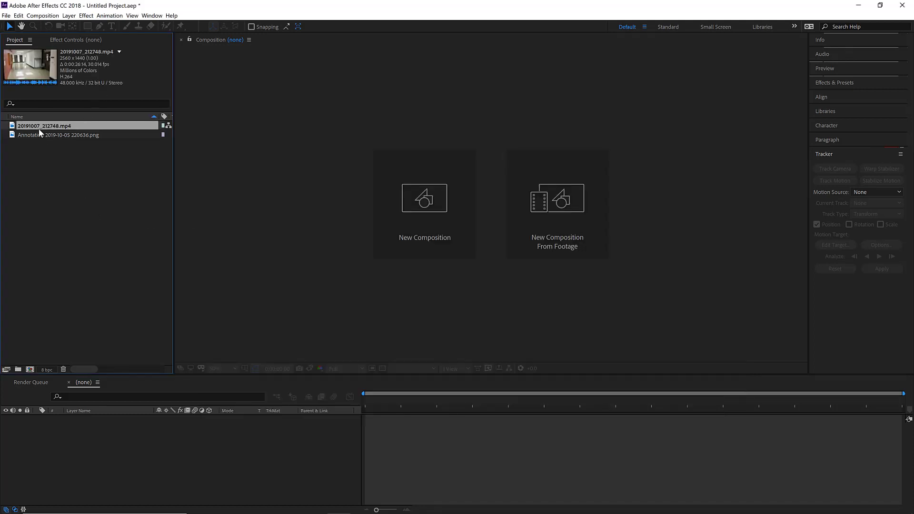
pyautogui.moveTo(39, 128); pyautogui.dragTo(30, 367)
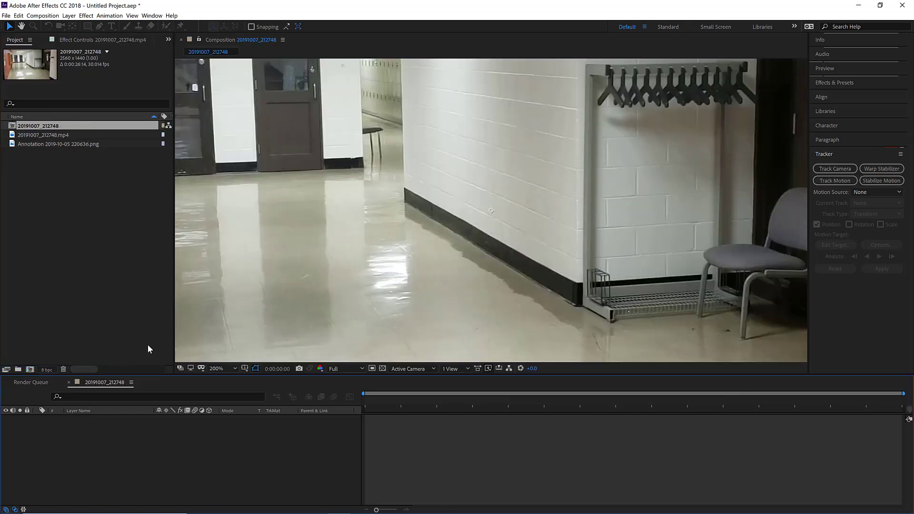
pyautogui.scroll(-2, 316, 268)
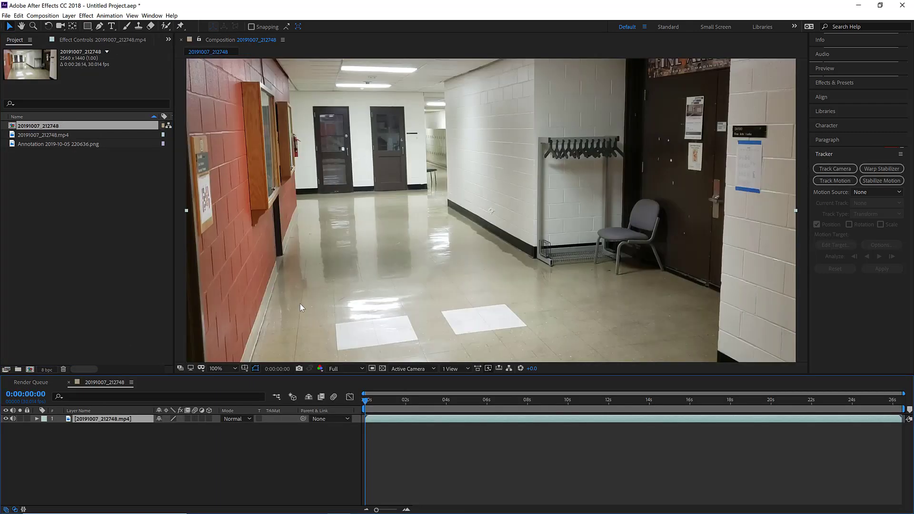
pyautogui.click(225, 369)
pyautogui.click(228, 200)
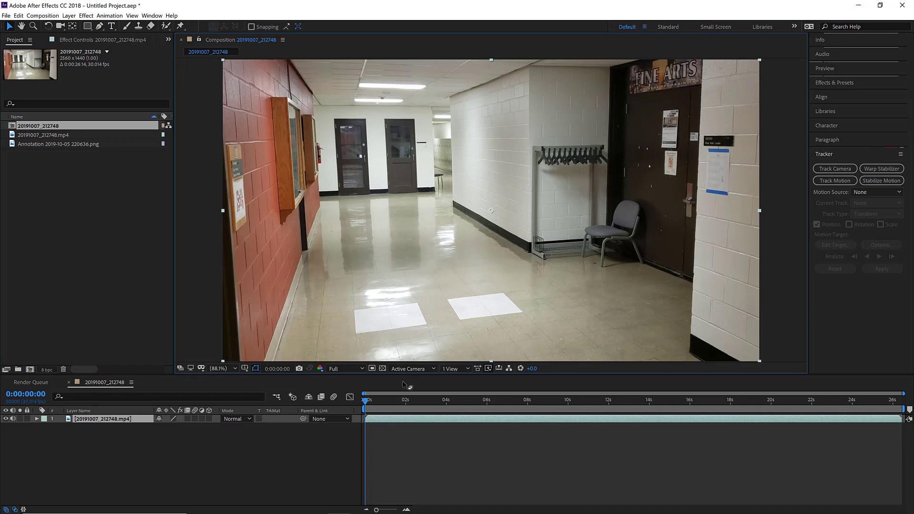
# Trim the hallway clip's start at 0:00:02:08, shift it to the timeline start, and trim its end at 0:00:12:20
pyautogui.moveTo(375, 403); pyautogui.dragTo(470, 395)
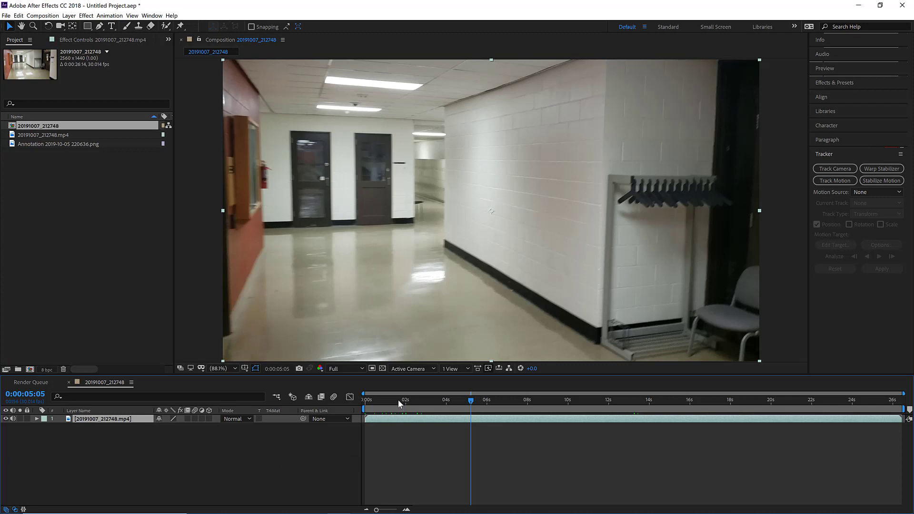
pyautogui.moveTo(398, 399); pyautogui.dragTo(413, 413)
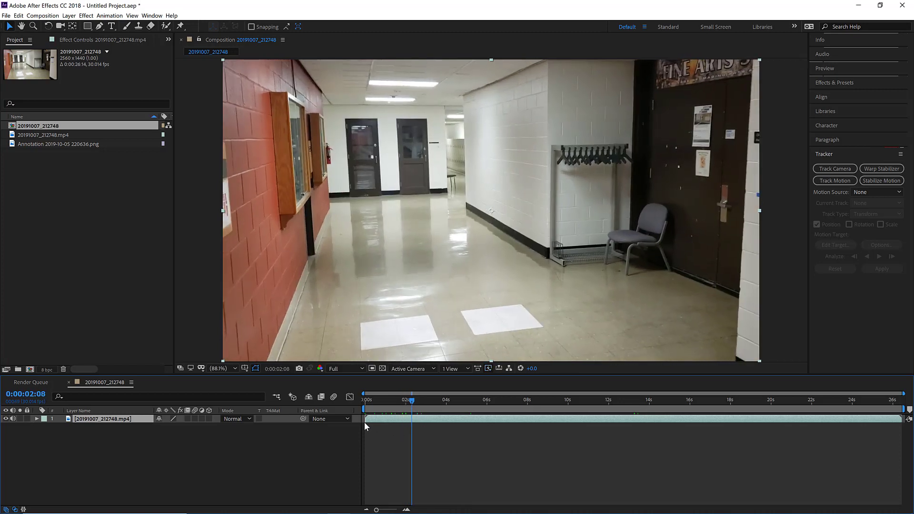
pyautogui.moveTo(366, 418); pyautogui.dragTo(622, 399)
pyautogui.moveTo(853, 419); pyautogui.dragTo(625, 418)
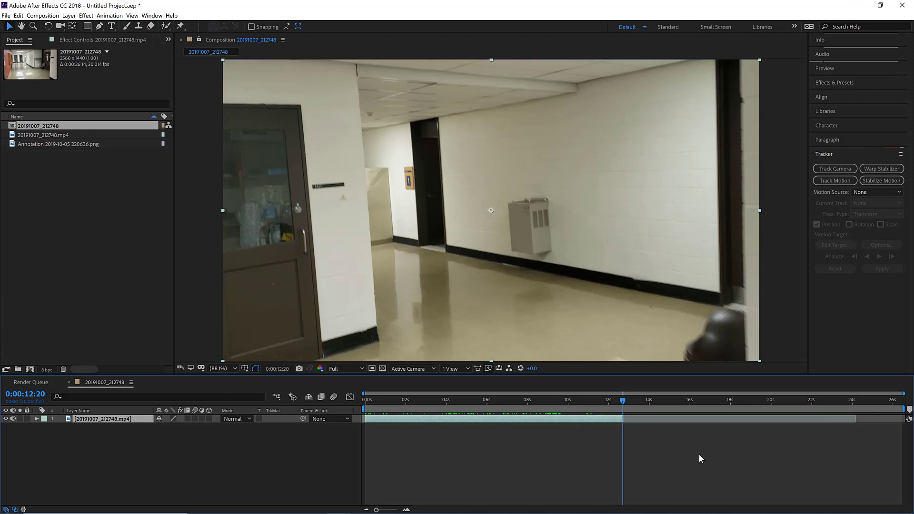
pyautogui.moveTo(378, 404); pyautogui.dragTo(335, 407)
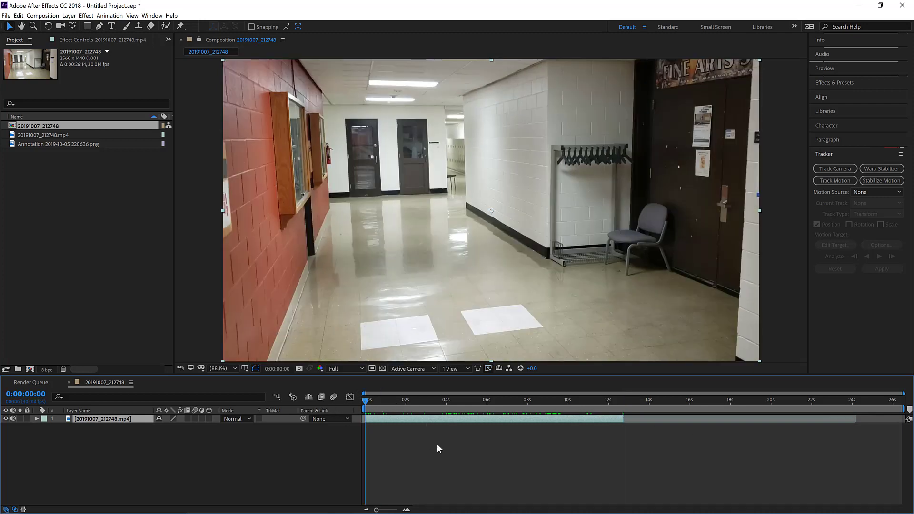
# Preview Annotation 2019-10-05 220636.png, add it to the composition above the hallway clip, and place it over the white wall
pyautogui.click(138, 438)
pyautogui.click(97, 420)
pyautogui.click(38, 142)
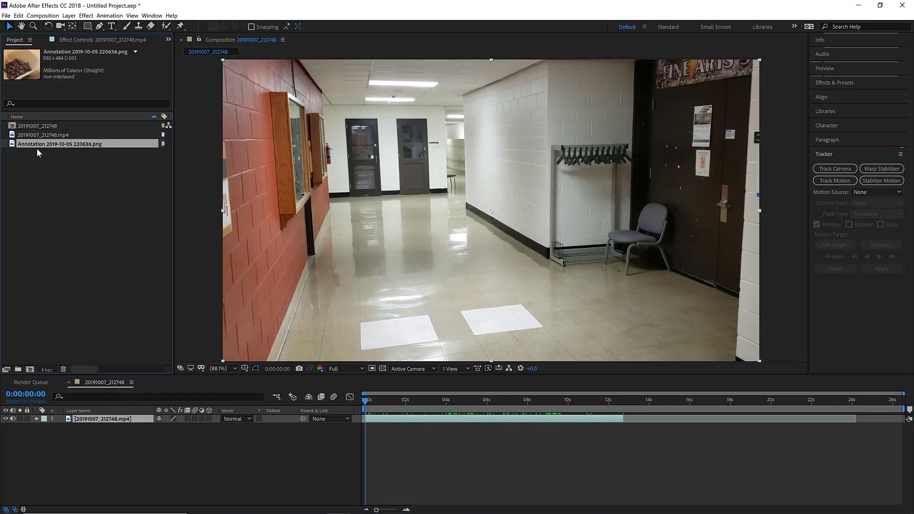
pyautogui.doubleClick(36, 144)
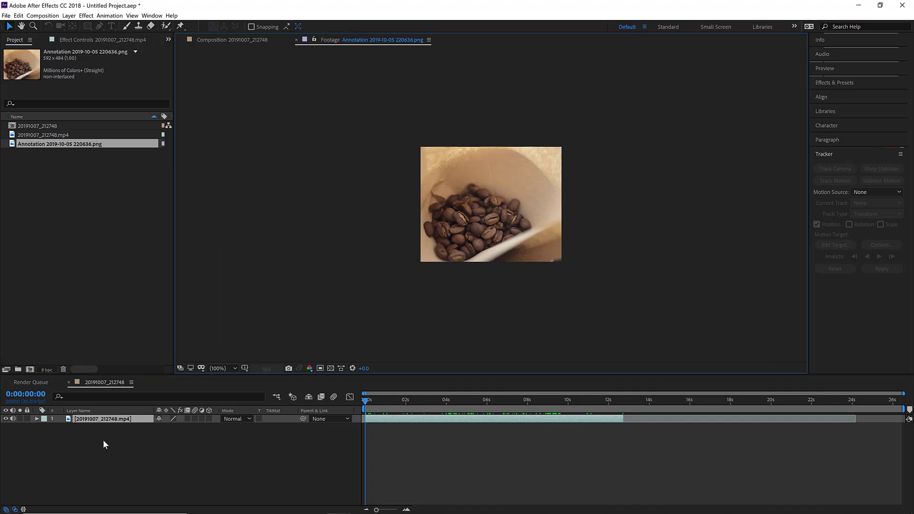
pyautogui.press('.')
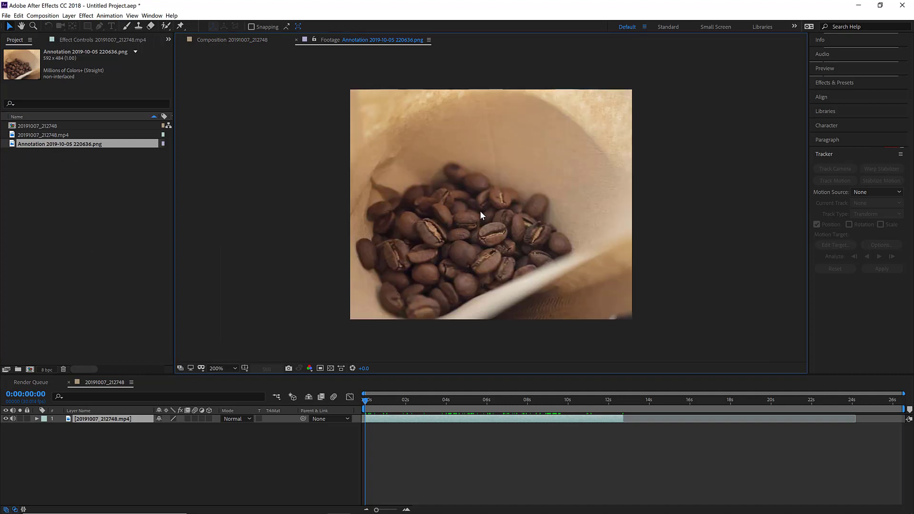
pyautogui.click(211, 39)
pyautogui.moveTo(46, 144)
pyautogui.mouseDown()
pyautogui.moveTo(94, 316)
pyautogui.moveTo(98, 424)
pyautogui.moveTo(124, 414)
pyautogui.mouseUp()
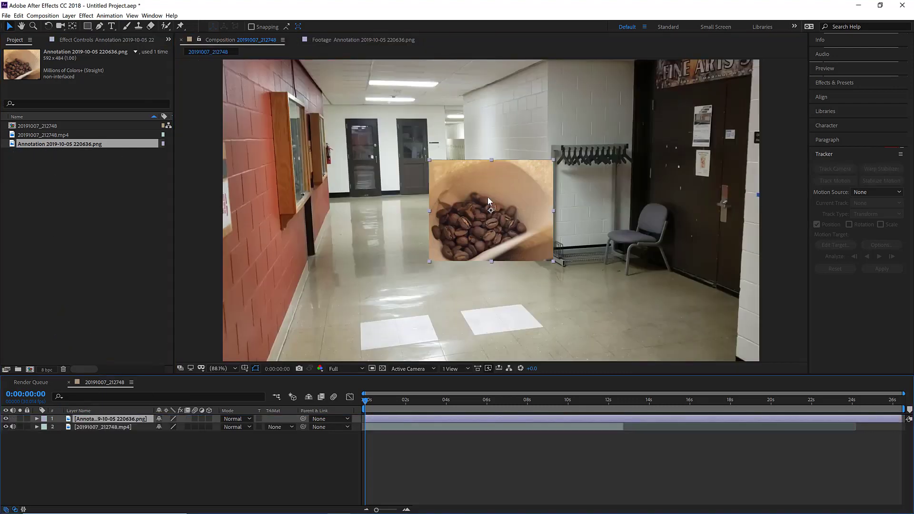
pyautogui.moveTo(533, 200); pyautogui.dragTo(551, 172)
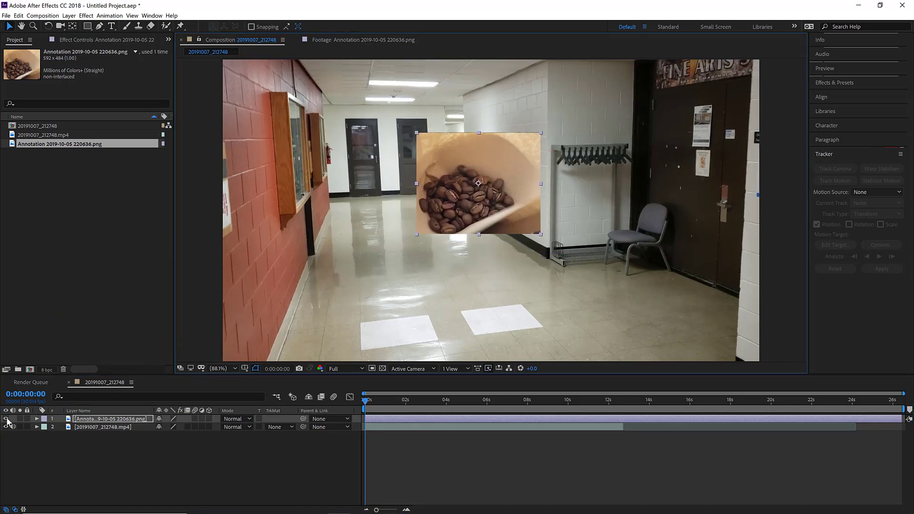
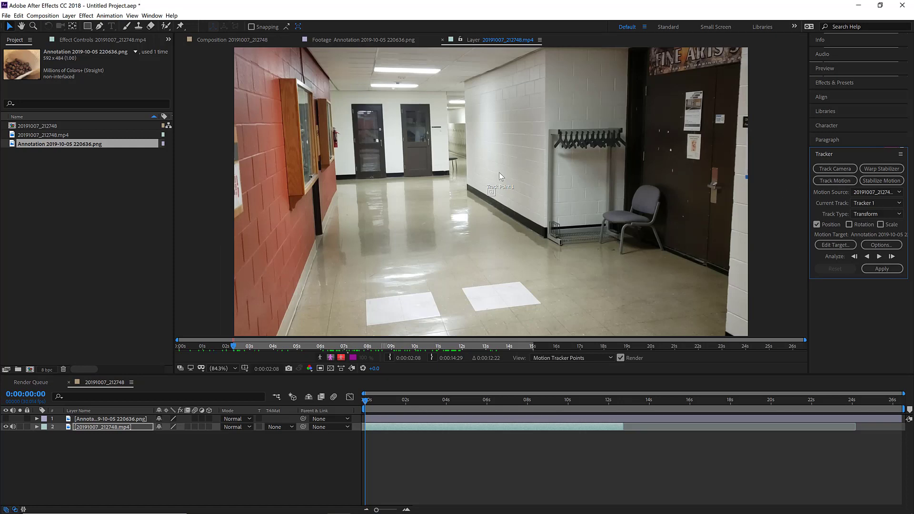
# Set the track type to Perspective corner pin and move Track Point 1 up to a brick joint on the white wall
pyautogui.click(873, 214)
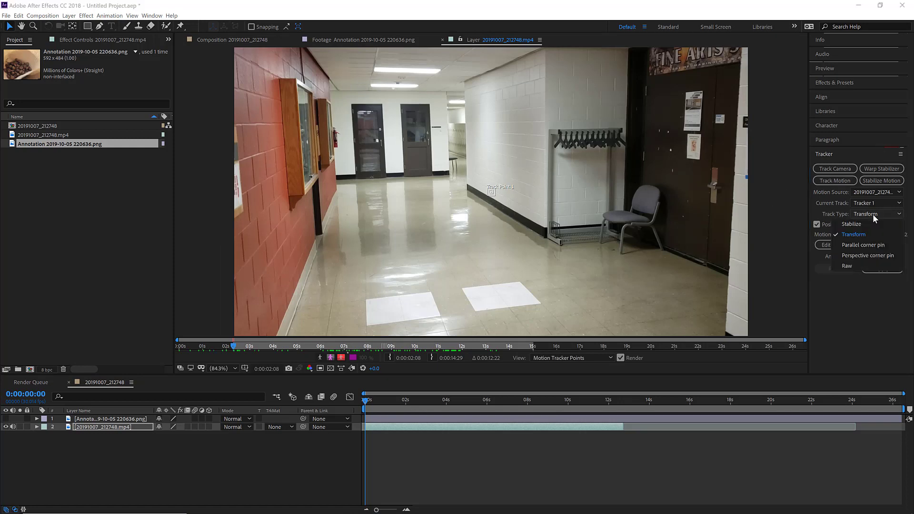
pyautogui.click(867, 256)
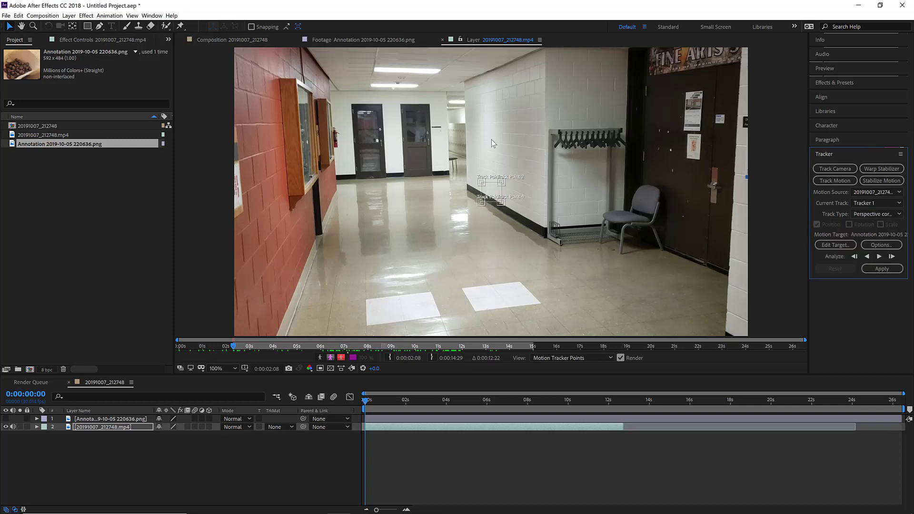
pyautogui.scroll(5, 491, 139)
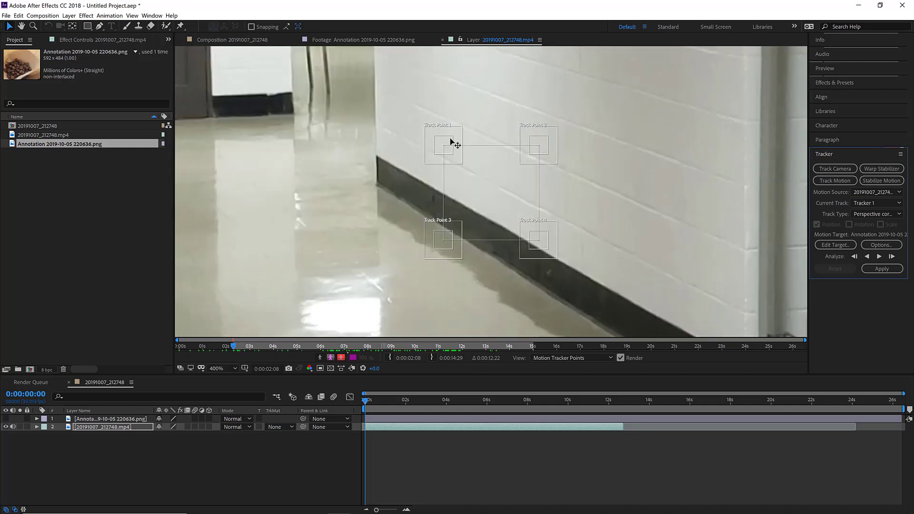
pyautogui.moveTo(445, 143); pyautogui.dragTo(452, 67)
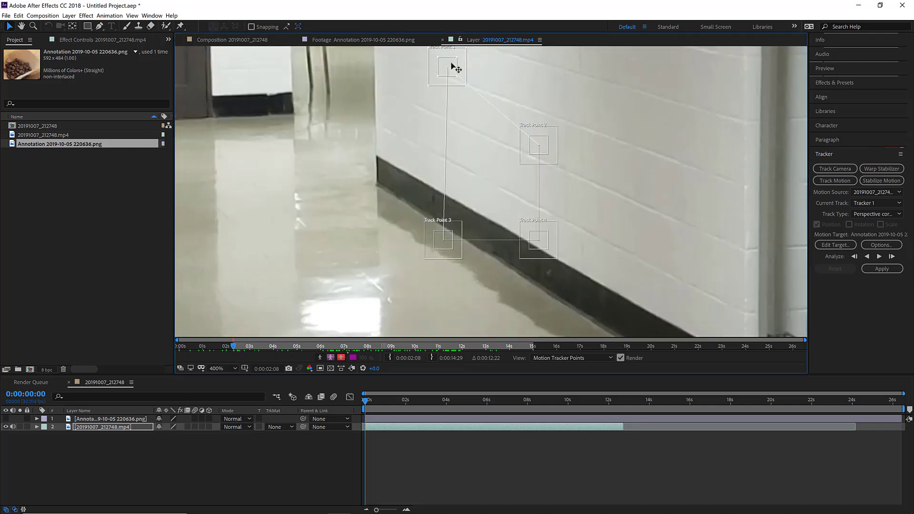
pyautogui.press('space')
pyautogui.moveTo(492, 98); pyautogui.dragTo(416, 149)
pyautogui.scroll(-3, 496, 96)
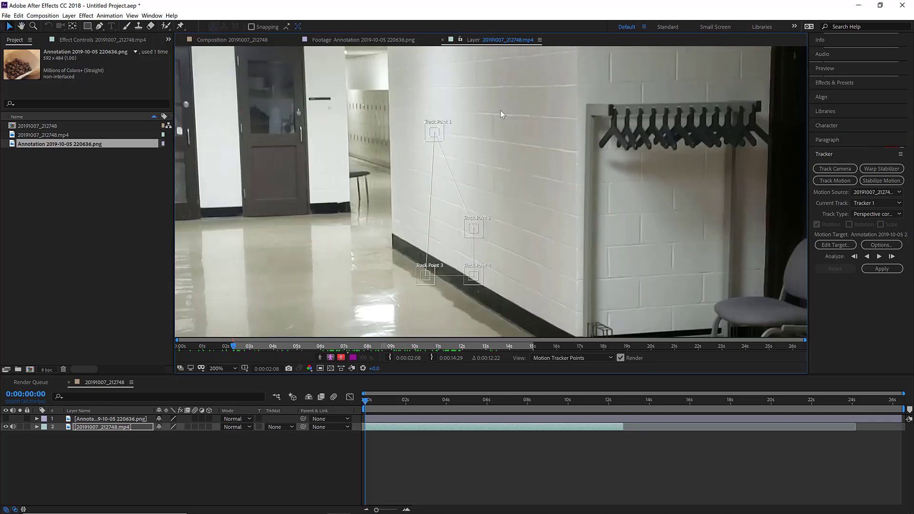
pyautogui.moveTo(501, 115); pyautogui.dragTo(491, 182)
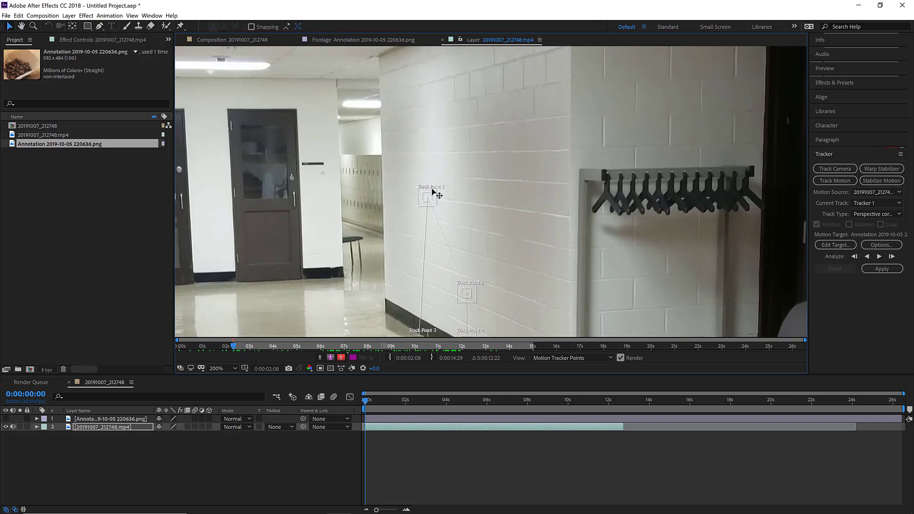
pyautogui.moveTo(427, 199); pyautogui.dragTo(422, 132)
# Arrange Track Points 2, 3 and 4 on the white wall as the remaining corners of a four-sided area with Track Point 1
pyautogui.moveTo(471, 294); pyautogui.dragTo(495, 129)
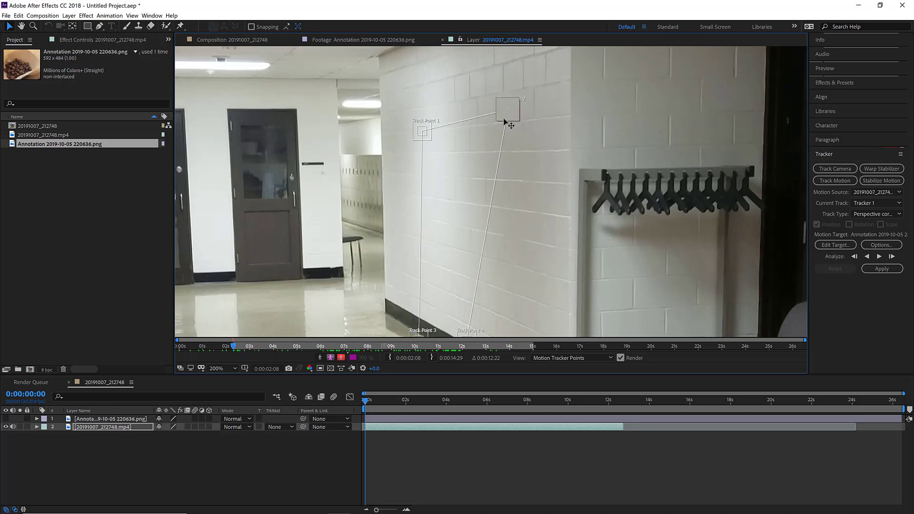
pyautogui.moveTo(481, 139); pyautogui.dragTo(475, 127)
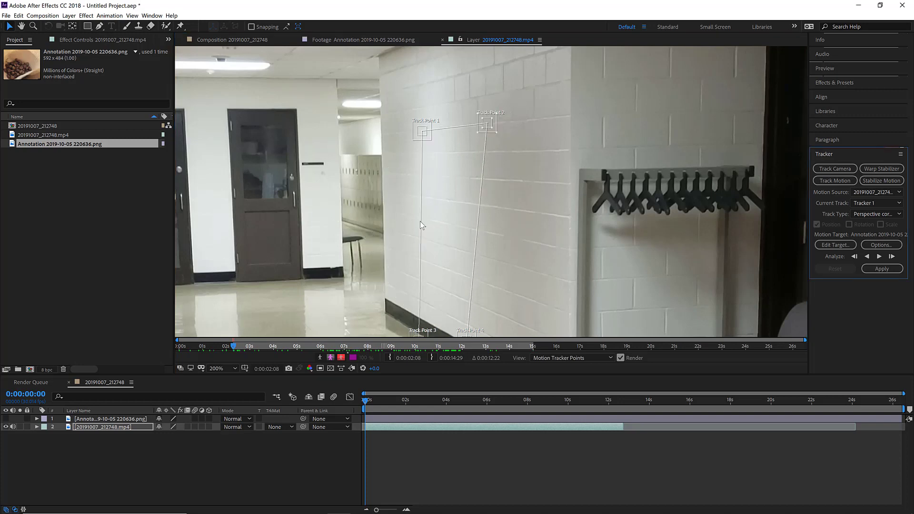
pyautogui.scroll(-3, 490, 236)
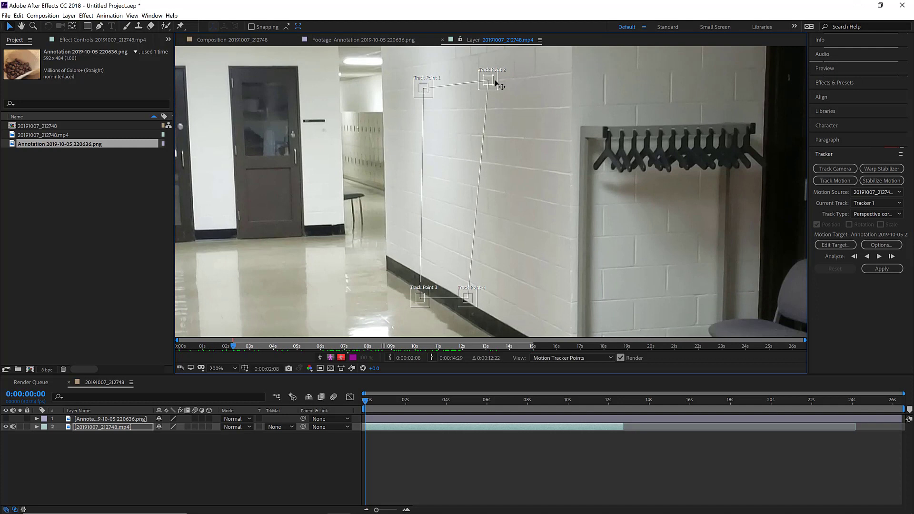
pyautogui.moveTo(422, 296); pyautogui.dragTo(425, 183)
pyautogui.moveTo(468, 297); pyautogui.dragTo(492, 196)
# Align Track Point 2 with a brick joint on the upper wall and enlarge its search region
pyautogui.scroll(2, 469, 142)
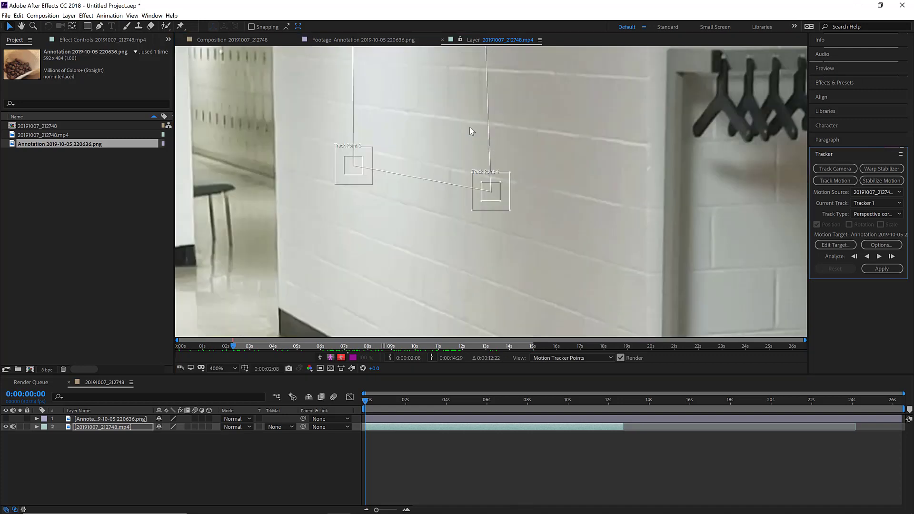
pyautogui.scroll(2, 482, 190)
pyautogui.scroll(2, 498, 141)
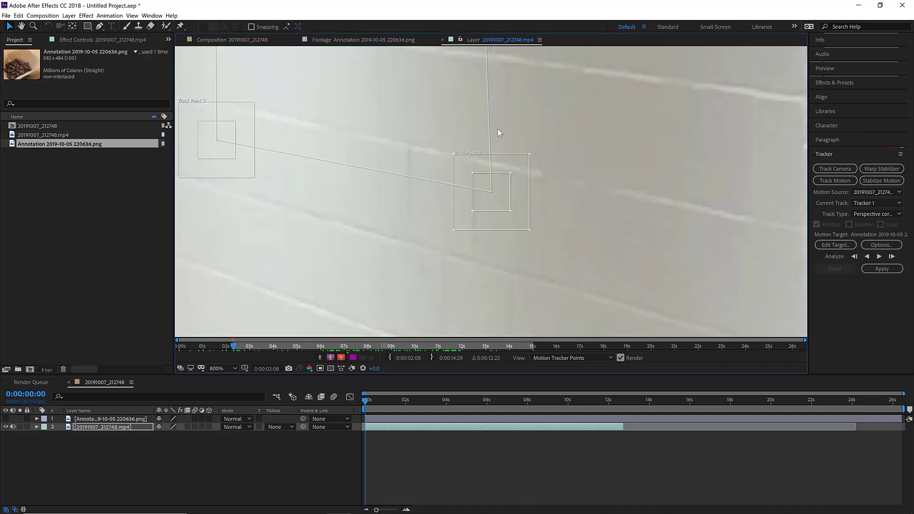
pyautogui.moveTo(496, 135); pyautogui.dragTo(542, 263)
pyautogui.scroll(-4, 497, 187)
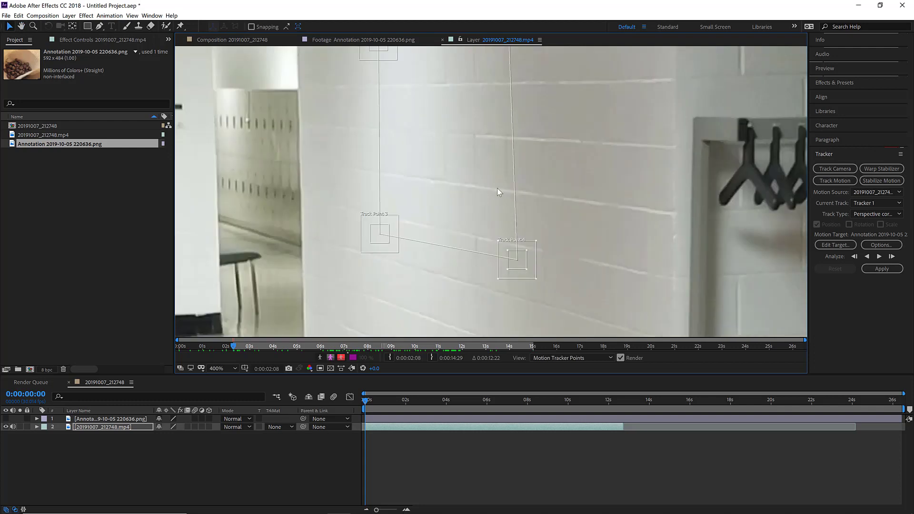
pyautogui.scroll(2, 493, 226)
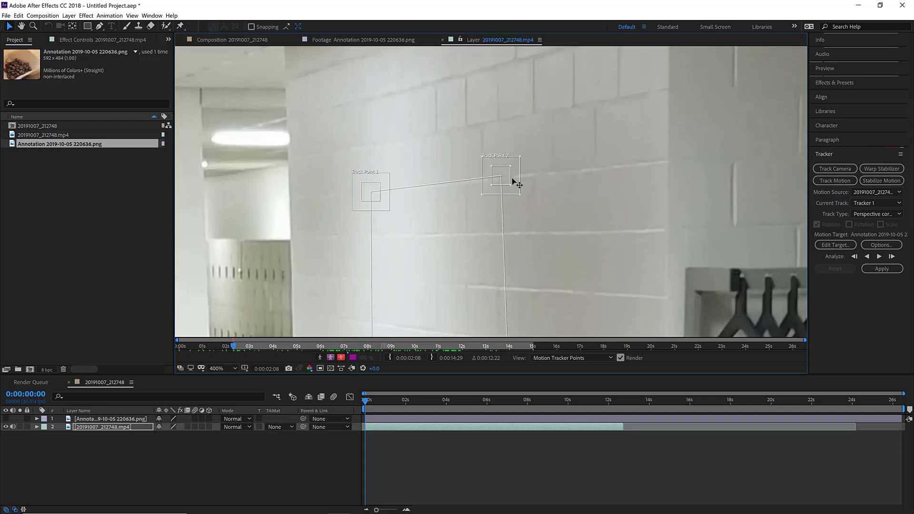
pyautogui.scroll(2, 520, 189)
pyautogui.moveTo(504, 179); pyautogui.dragTo(596, 186)
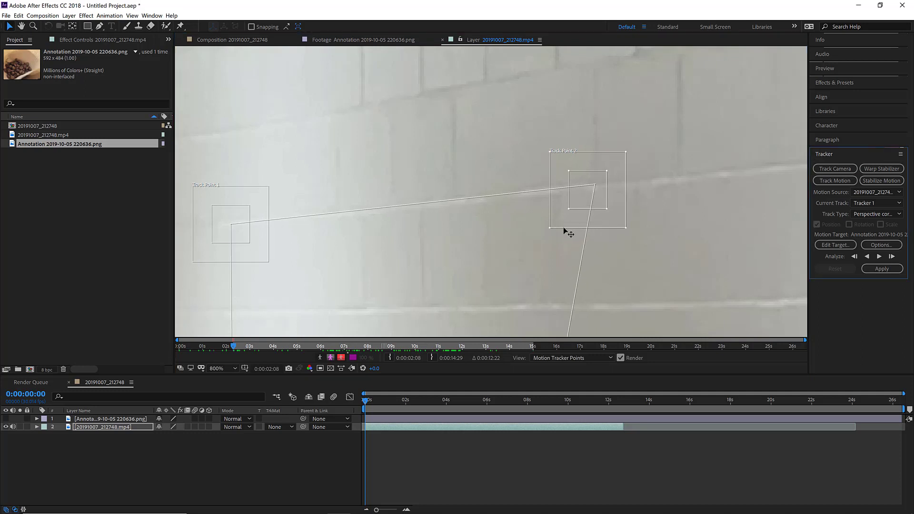
pyautogui.moveTo(564, 229); pyautogui.dragTo(542, 248)
pyautogui.hscroll(-5, 432, 235)
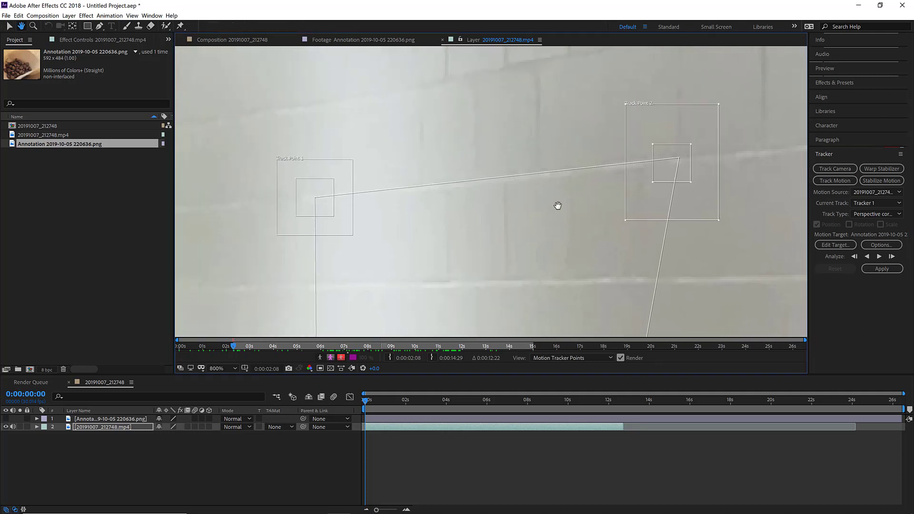
# Refine Track Point 1's position on the wall's upper mortar line and enlarge its search region
pyautogui.scroll(-1, 461, 212)
pyautogui.moveTo(399, 199); pyautogui.dragTo(370, 202)
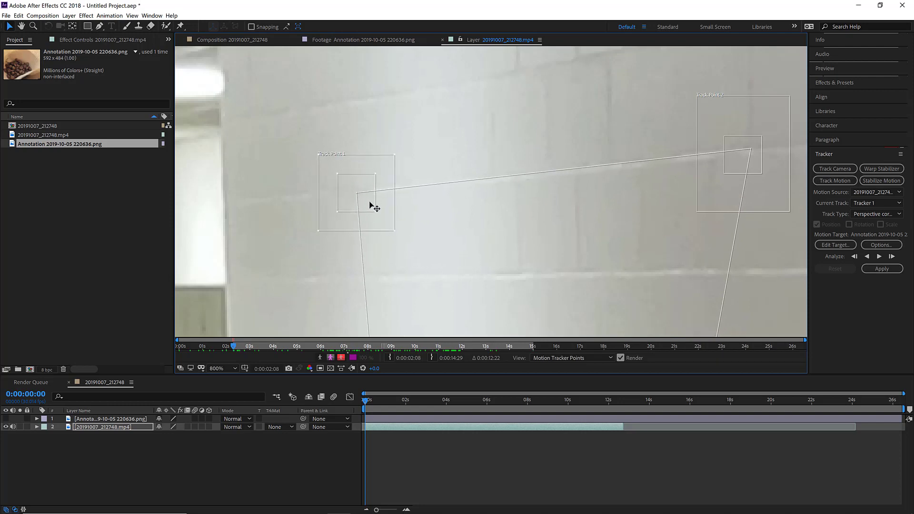
pyautogui.scroll(-7, 357, 199)
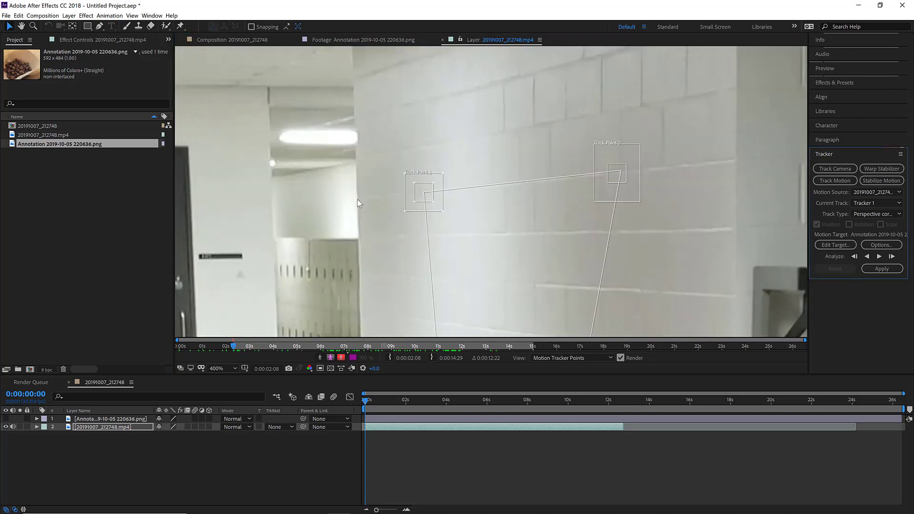
pyautogui.scroll(7, 361, 197)
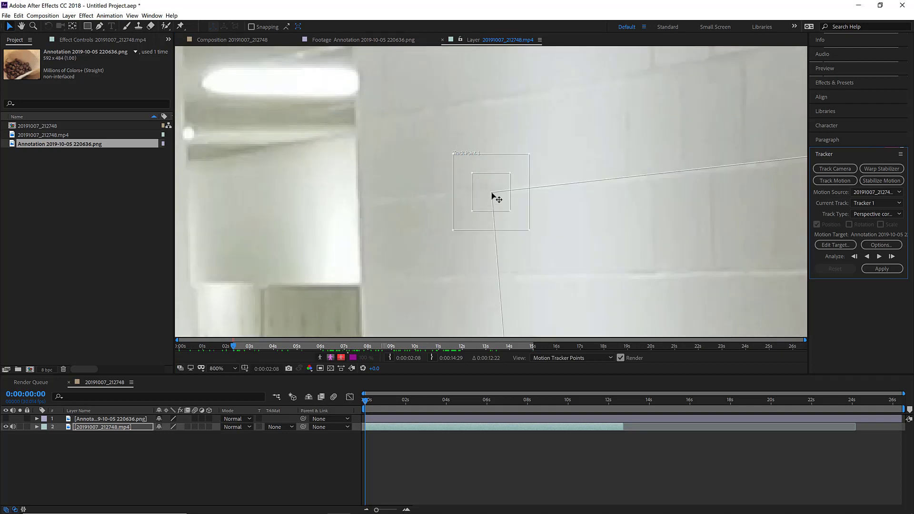
pyautogui.moveTo(492, 194)
pyautogui.mouseDown()
pyautogui.moveTo(505, 199)
pyautogui.moveTo(492, 192)
pyautogui.mouseUp()
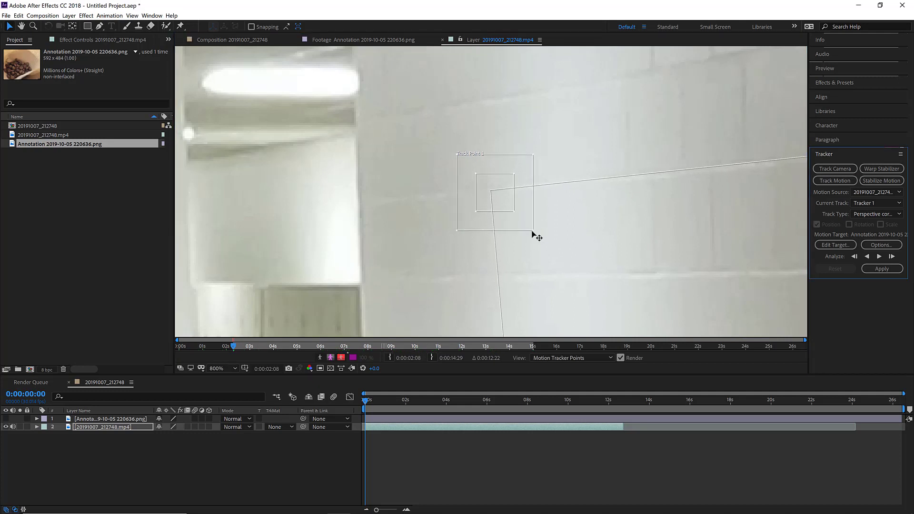
pyautogui.moveTo(532, 230); pyautogui.dragTo(545, 256)
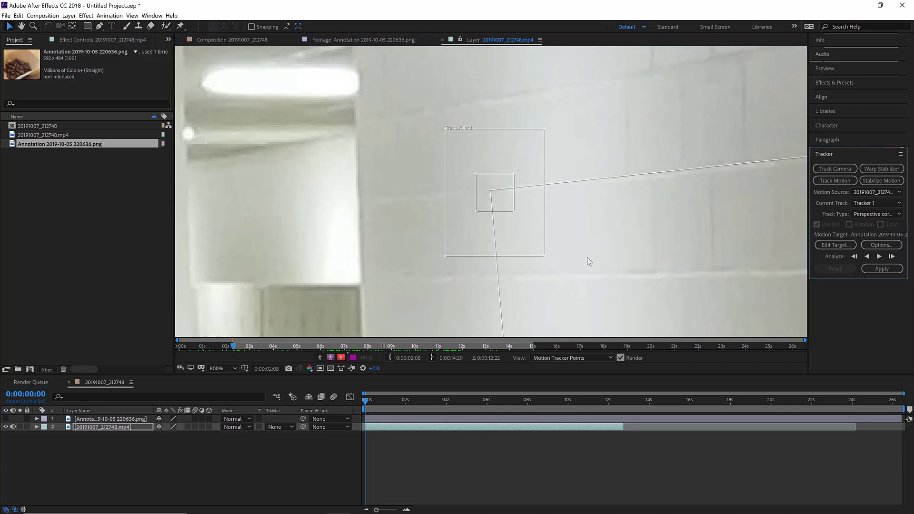
# Shift Track Point 4 sideways along the lower wall so it sits more directly beneath Track Point 2
pyautogui.scroll(-2, 588, 262)
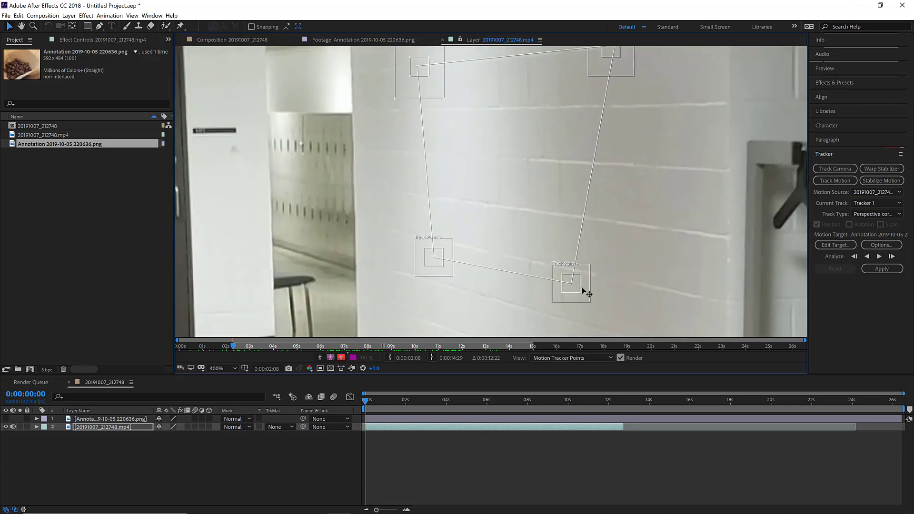
pyautogui.moveTo(580, 287); pyautogui.dragTo(606, 283)
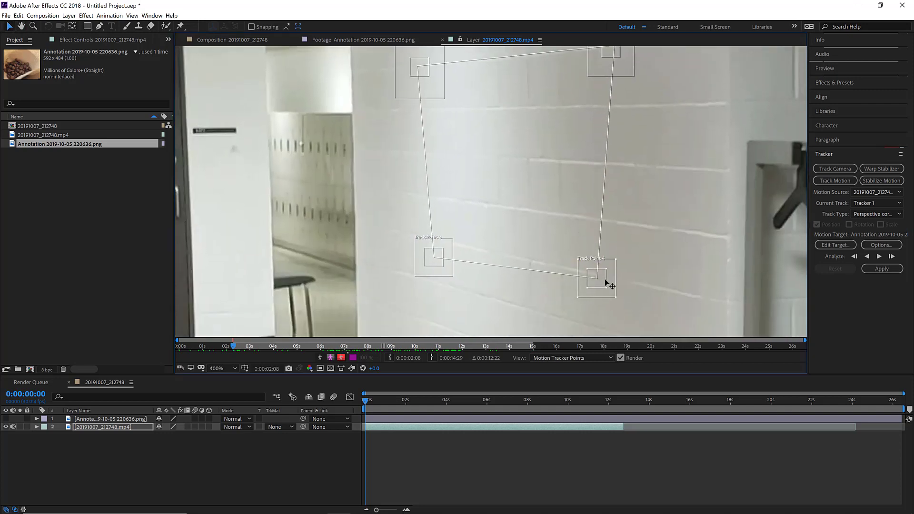
pyautogui.scroll(-3, 605, 231)
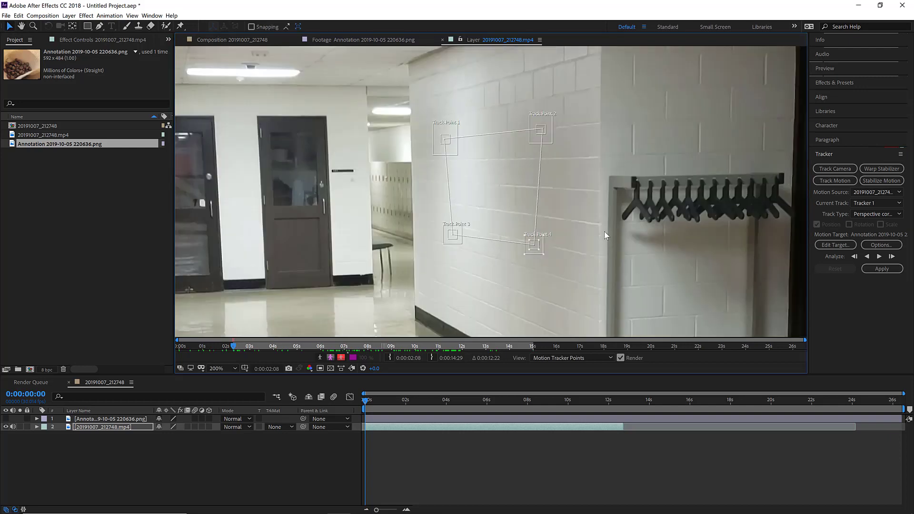
# Play part of the hallway clip to check how the wall moves, and return to the first frame
pyautogui.press('space')
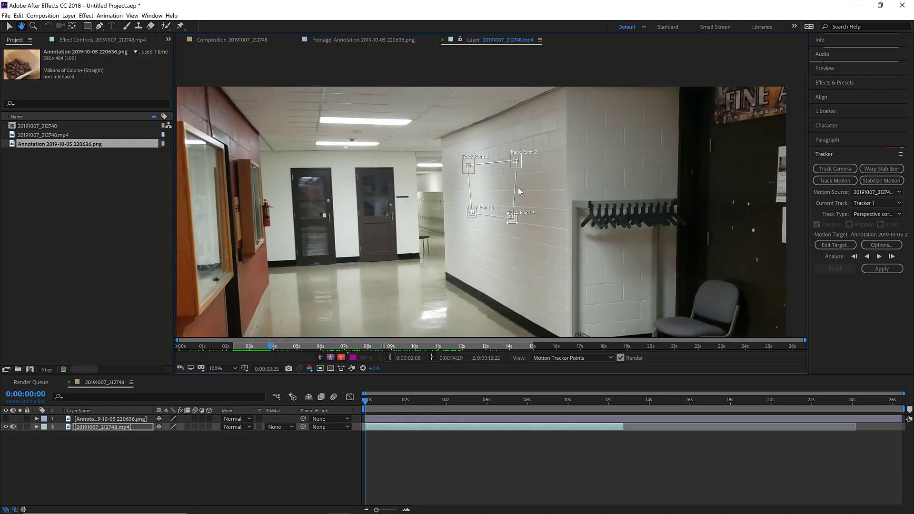
pyautogui.press('space')
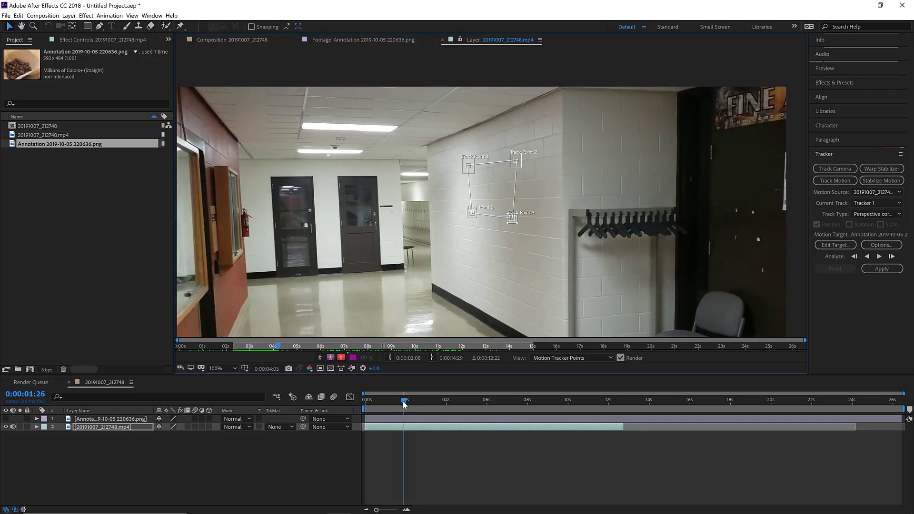
pyautogui.moveTo(404, 404); pyautogui.dragTo(362, 404)
# Place Track Point 4 precisely at the end of a mortar line and widen its search region well beyond the feature box
pyautogui.scroll(1, 410, 272)
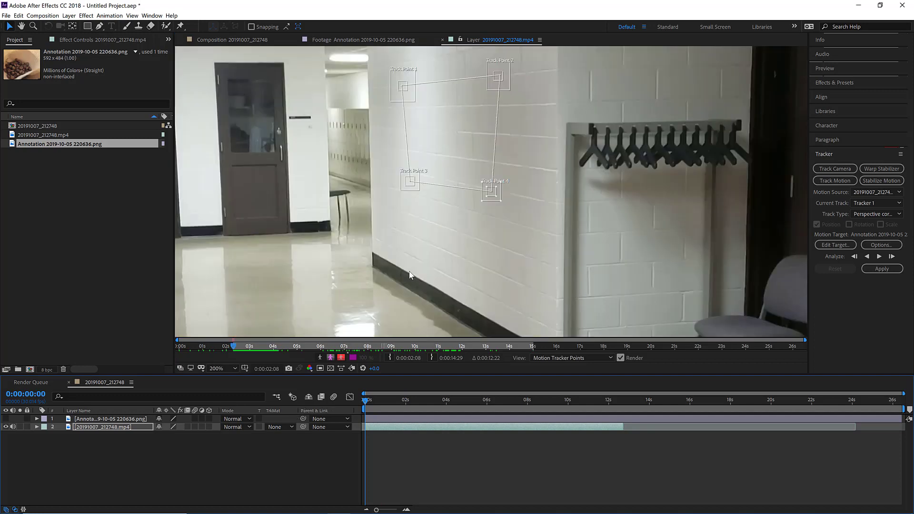
pyautogui.scroll(1, 492, 165)
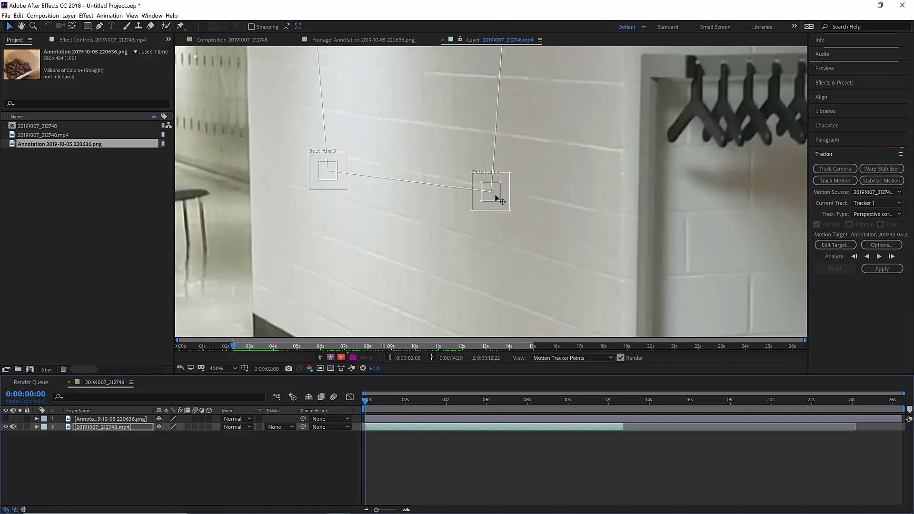
pyautogui.moveTo(496, 197); pyautogui.dragTo(511, 192)
pyautogui.scroll(1, 512, 192)
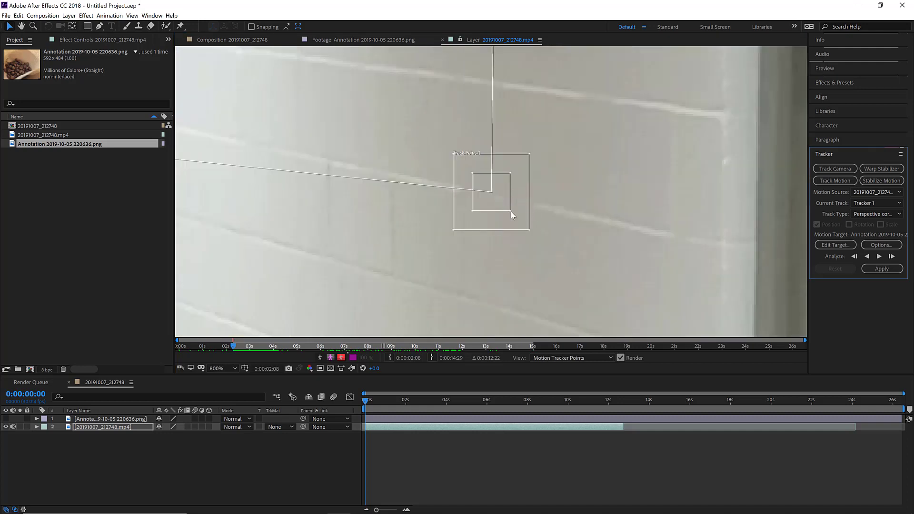
pyautogui.moveTo(491, 194); pyautogui.dragTo(491, 195)
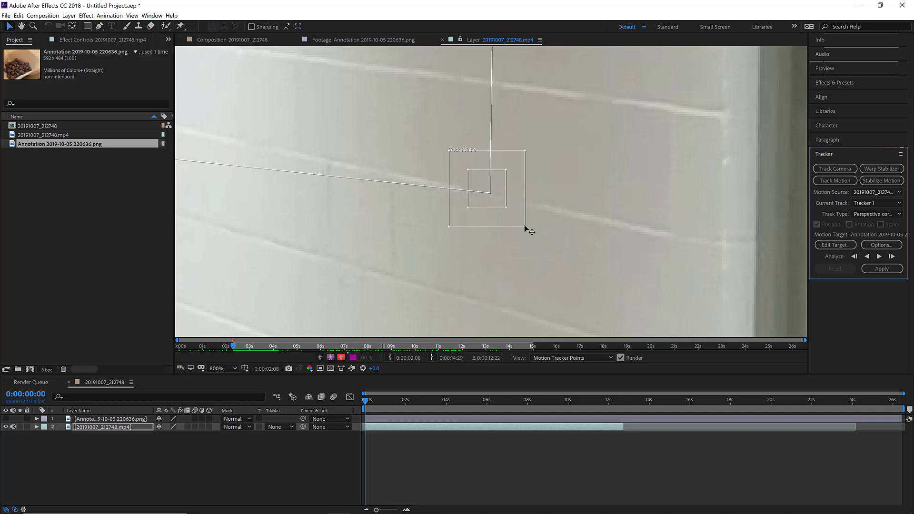
pyautogui.moveTo(525, 227); pyautogui.dragTo(614, 245)
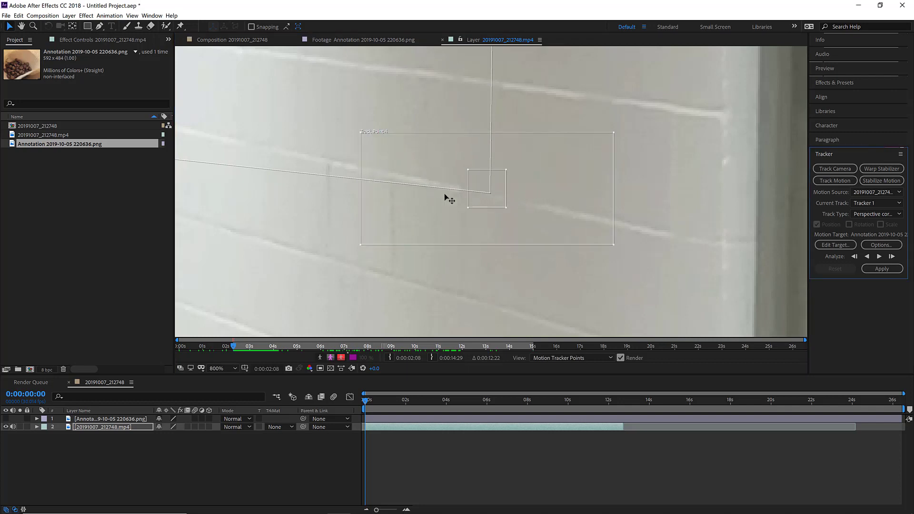
pyautogui.scroll(-2, 525, 157)
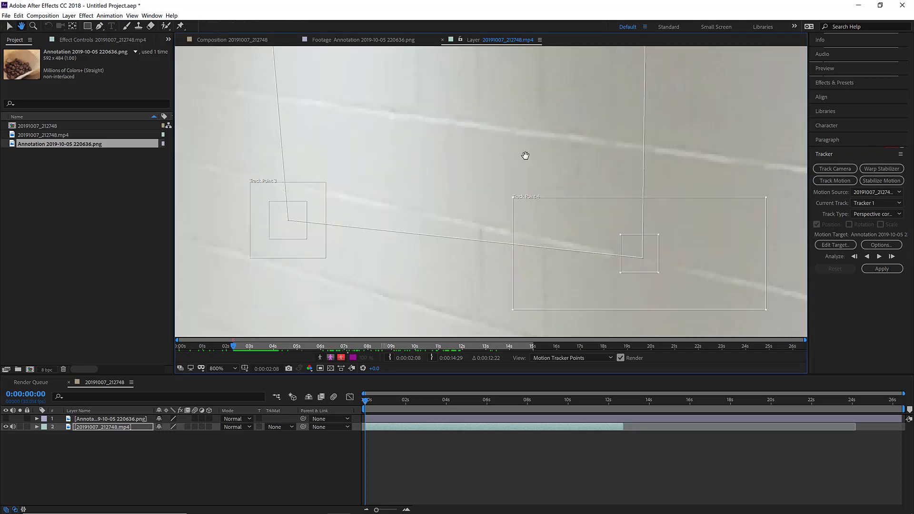
pyautogui.scroll(1, 386, 182)
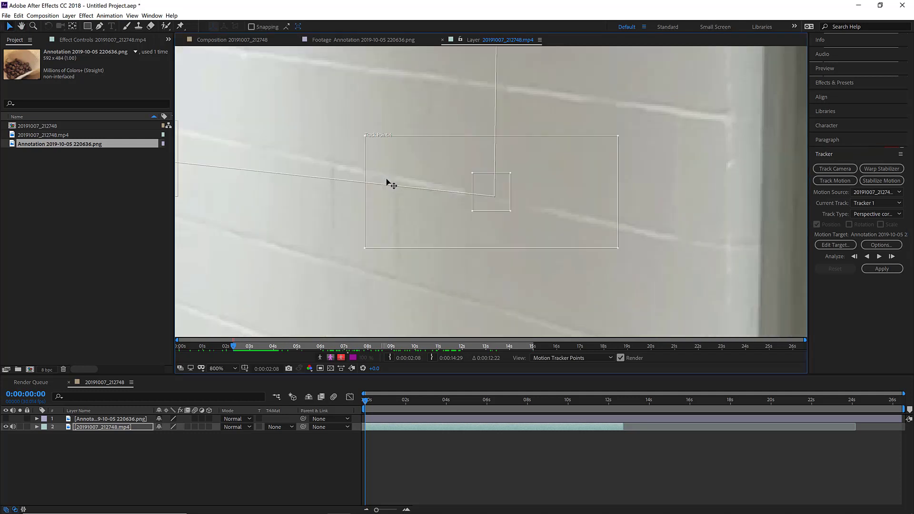
# Move Track Point 3 onto the wall directly beneath Track Point 1, closer to the wall's far edge
pyautogui.moveTo(391, 163); pyautogui.dragTo(612, 204)
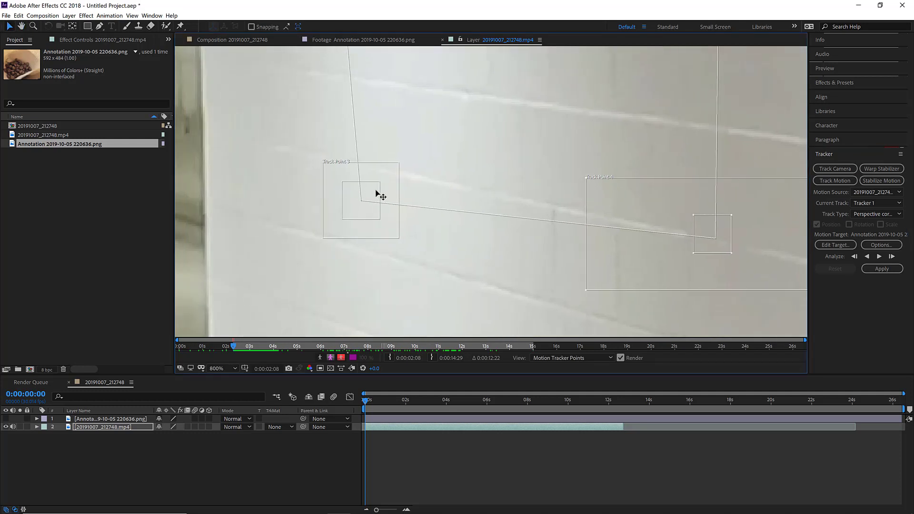
pyautogui.moveTo(372, 191); pyautogui.dragTo(341, 150)
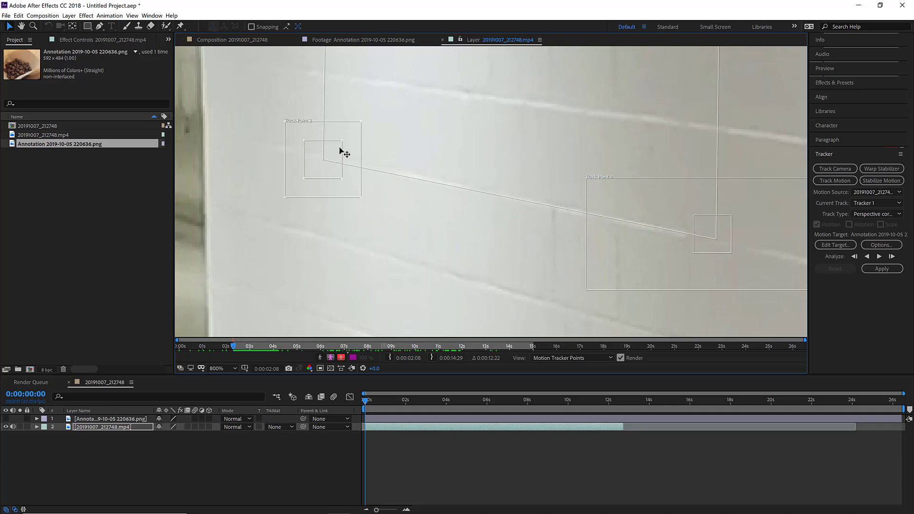
pyautogui.scroll(-1, 418, 238)
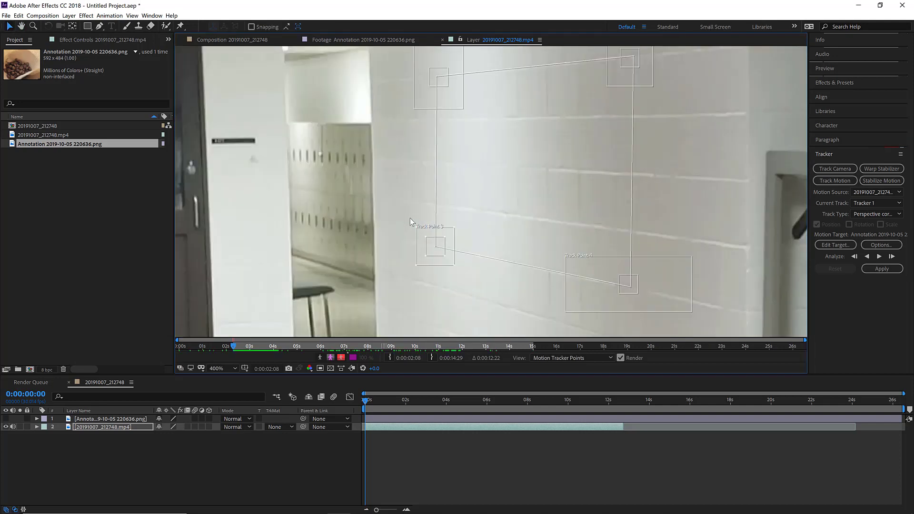
# Fine-tune Track Point 3 on the lower mortar line and offset its attach point to sit directly beneath Track Point 1
pyautogui.moveTo(393, 195); pyautogui.dragTo(357, 228)
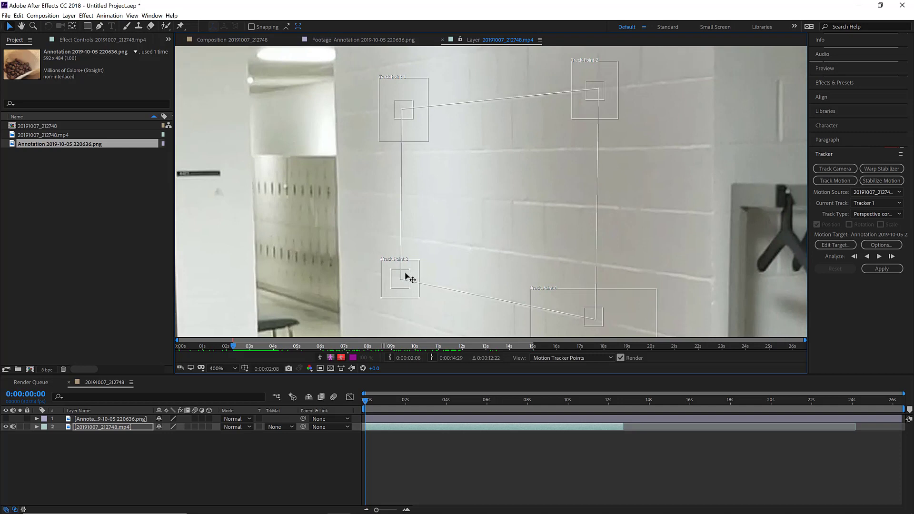
pyautogui.moveTo(407, 276); pyautogui.dragTo(410, 277)
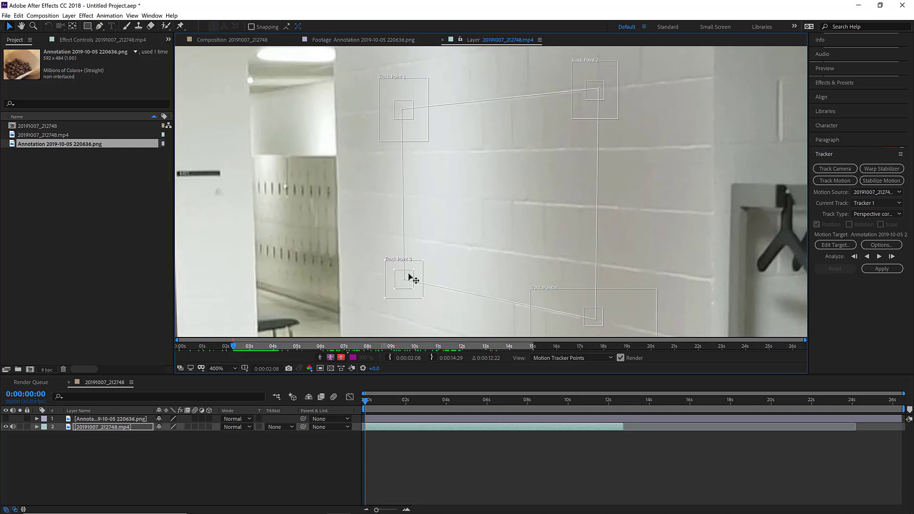
pyautogui.scroll(1, 410, 278)
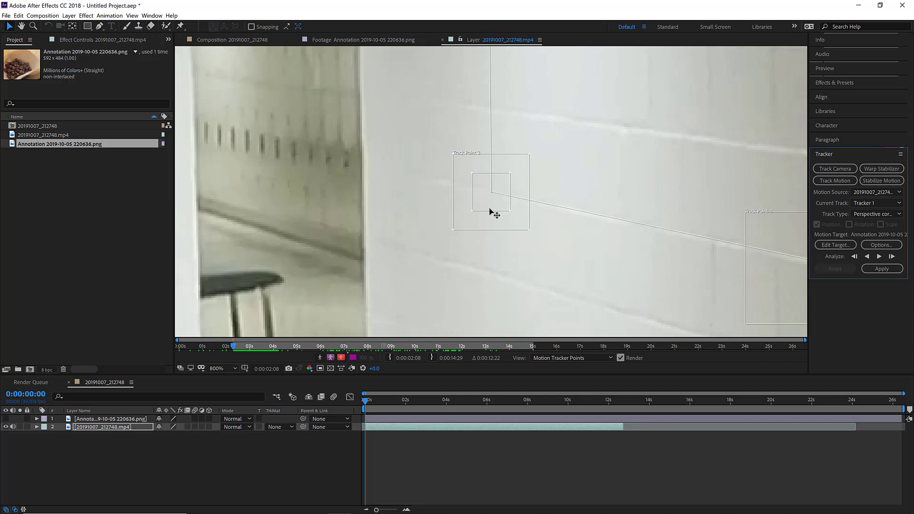
pyautogui.moveTo(499, 207); pyautogui.dragTo(434, 271)
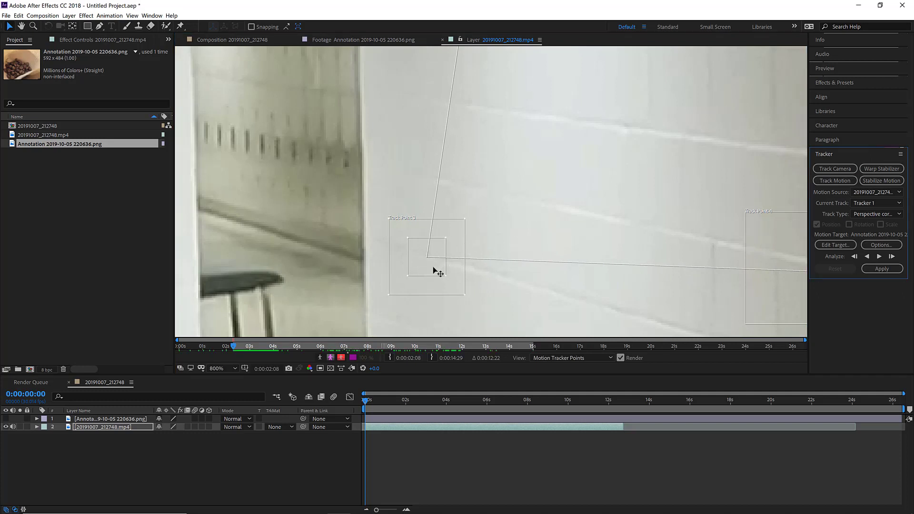
pyautogui.moveTo(433, 268); pyautogui.dragTo(507, 198)
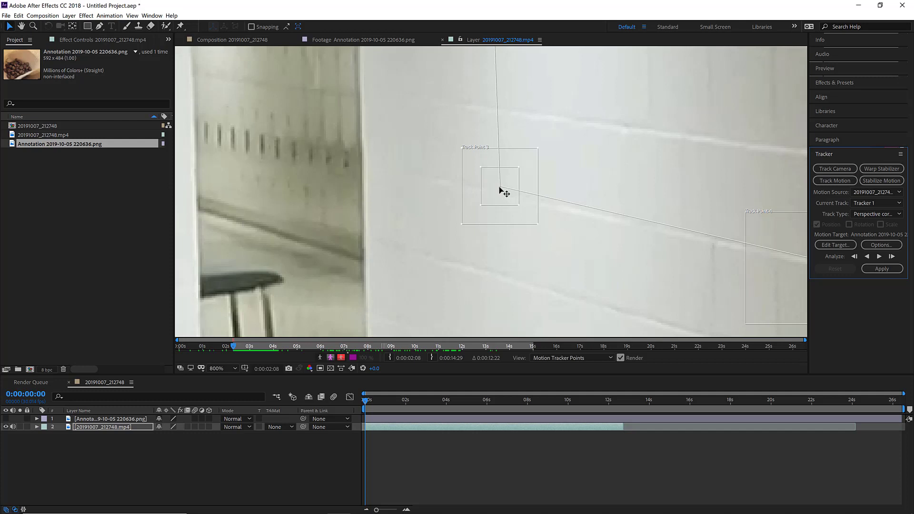
pyautogui.moveTo(500, 187); pyautogui.dragTo(487, 194)
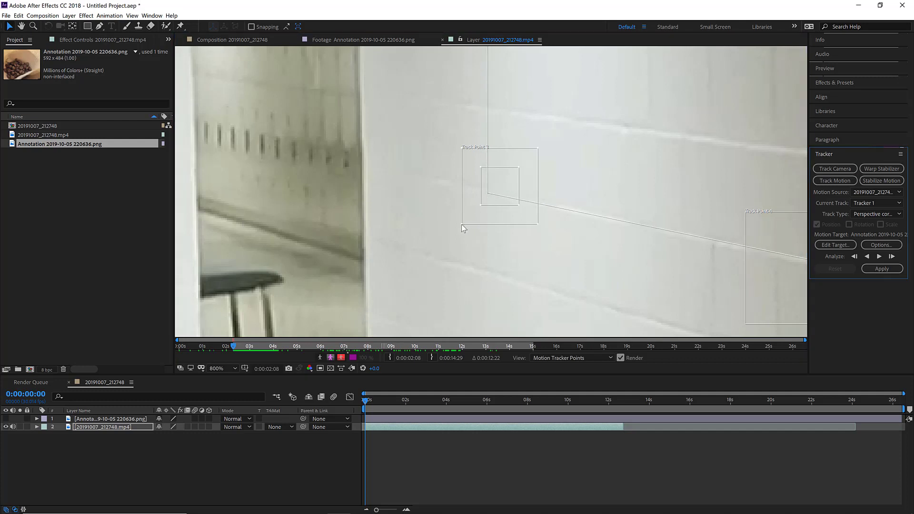
# Widen the search regions of Track Points 3, 2 and 1 well beyond their feature boxes
pyautogui.moveTo(461, 224); pyautogui.dragTo(400, 230)
pyautogui.press(',')
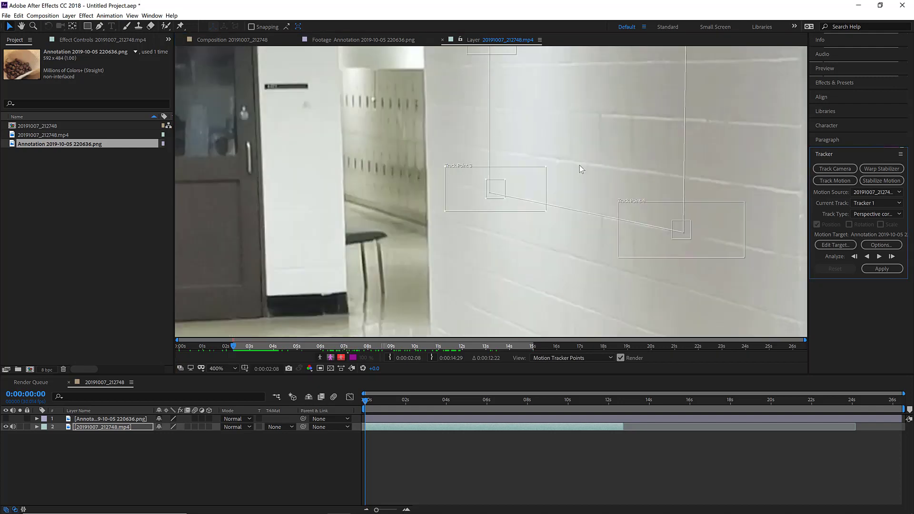
pyautogui.moveTo(579, 165); pyautogui.dragTo(441, 284)
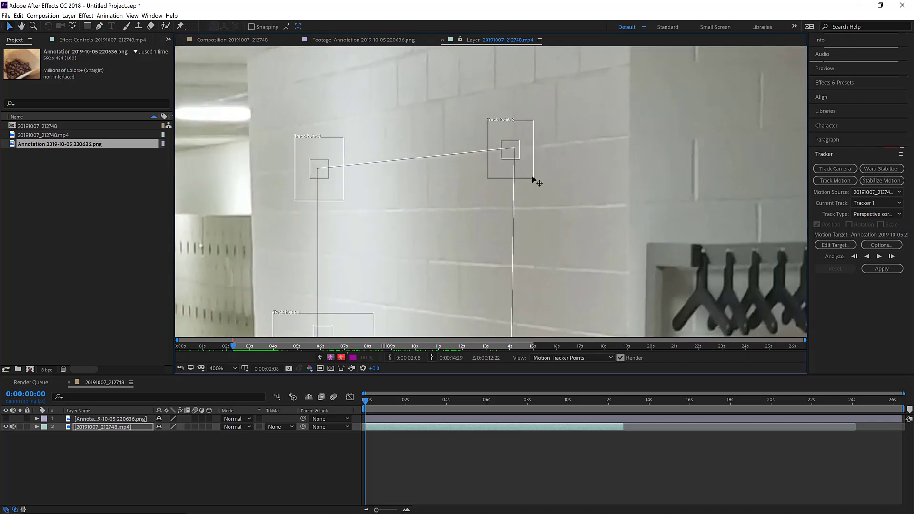
pyautogui.moveTo(534, 179); pyautogui.dragTo(560, 178)
pyautogui.moveTo(344, 201); pyautogui.dragTo(464, 170)
pyautogui.scroll(-2, 372, 195)
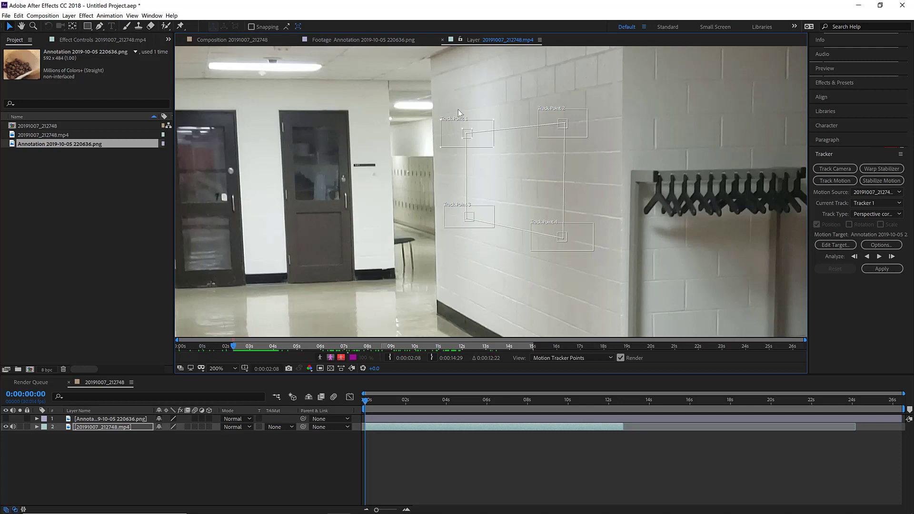
# Make sure the playhead is on the first frame and review the Motion Tracker Options, leaving the Luminance channel and other settings as they are
pyautogui.moveTo(526, 185); pyautogui.dragTo(589, 161)
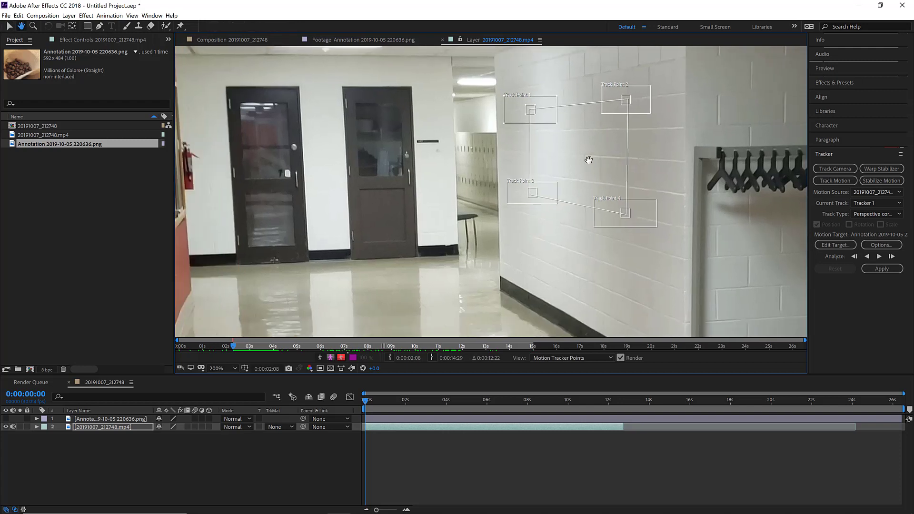
pyautogui.press(',')
pyautogui.press(',')
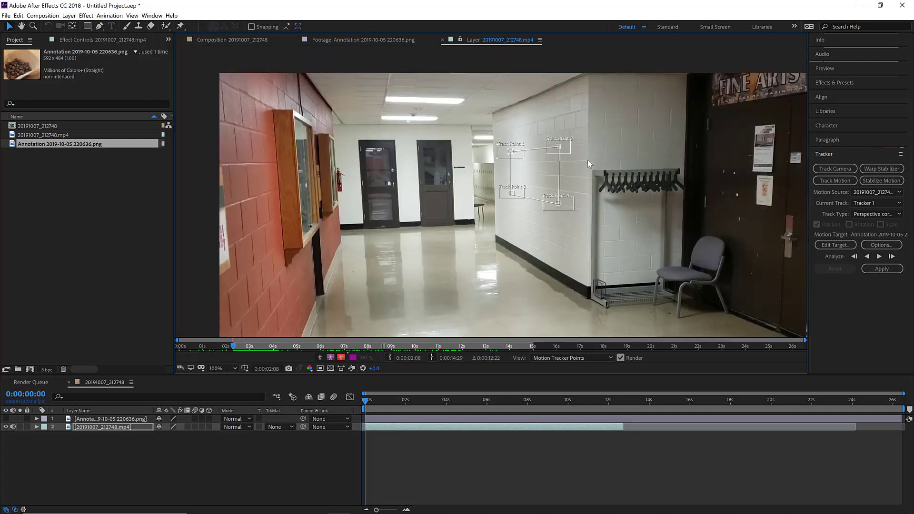
pyautogui.press('.')
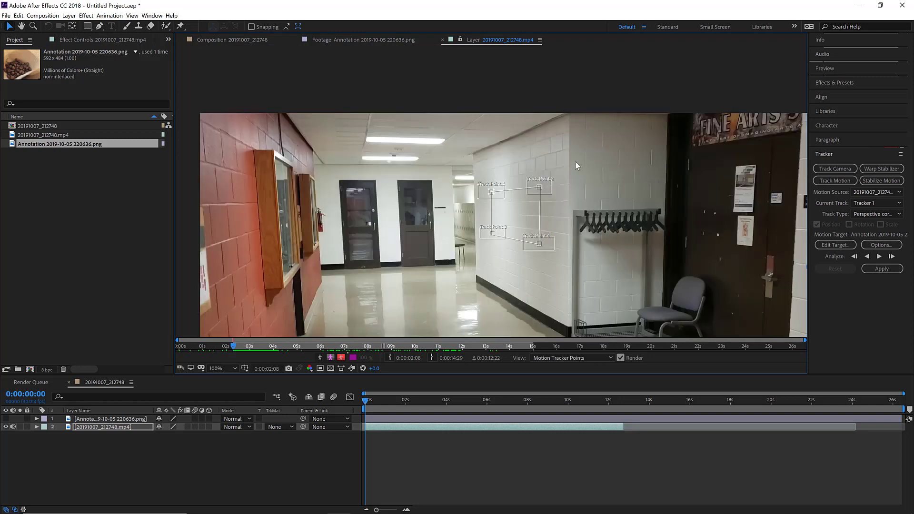
pyautogui.scroll(-3, 604, 243)
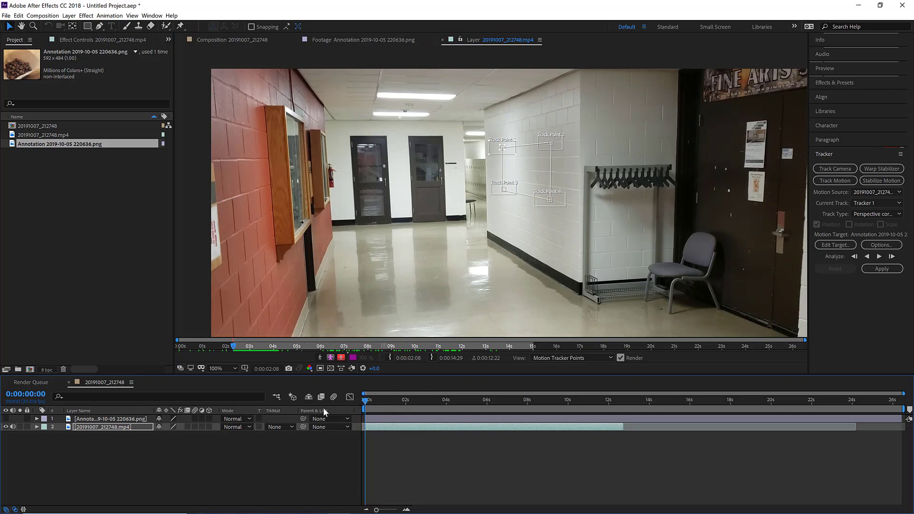
pyautogui.moveTo(367, 402); pyautogui.dragTo(292, 406)
pyautogui.click(882, 246)
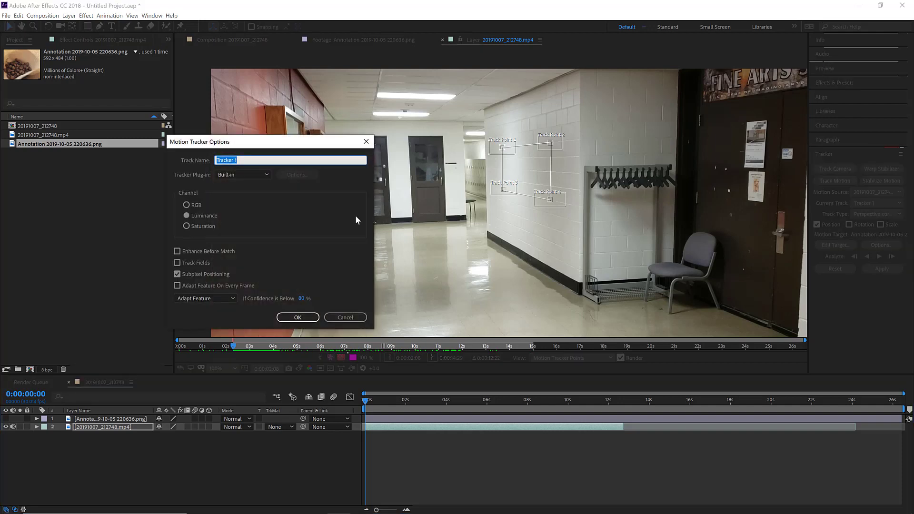
pyautogui.moveTo(193, 146); pyautogui.dragTo(100, 163)
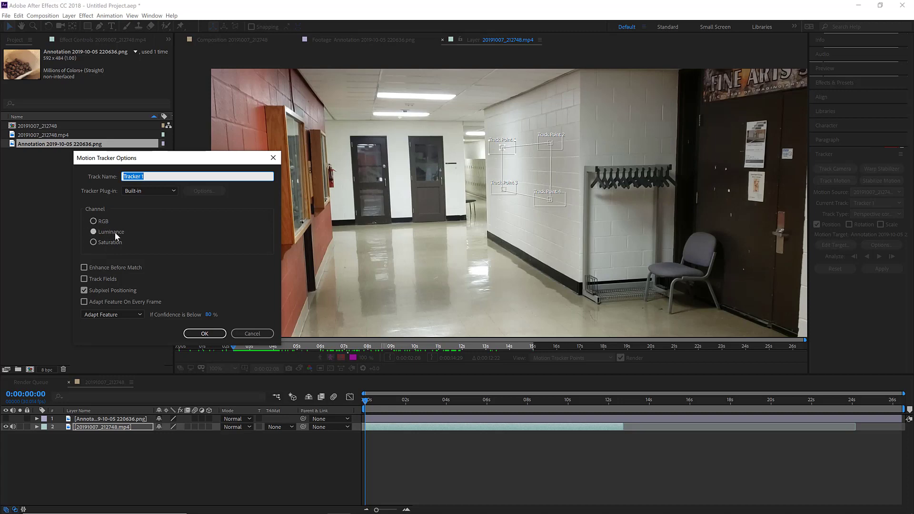
pyautogui.click(255, 336)
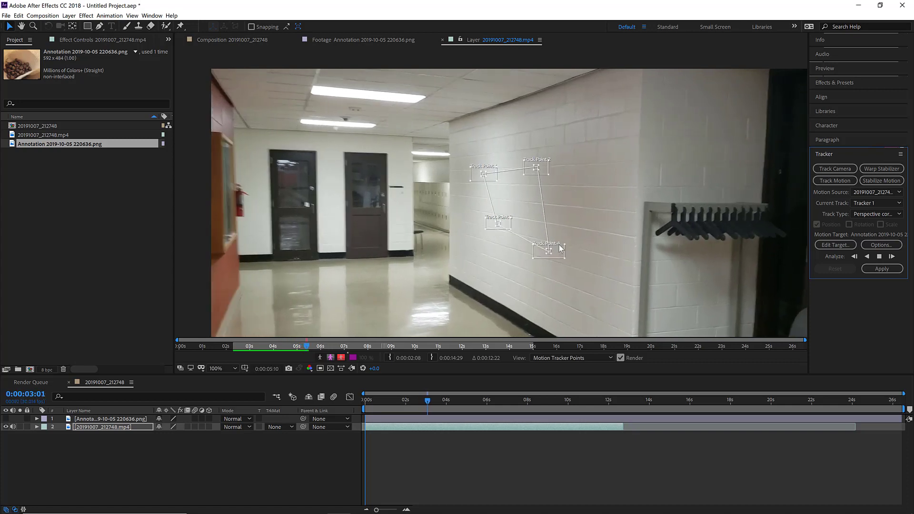
# Analyze the four track points forward from the first frame and stop the analysis at 0:00:03:09
pyautogui.click(881, 256)
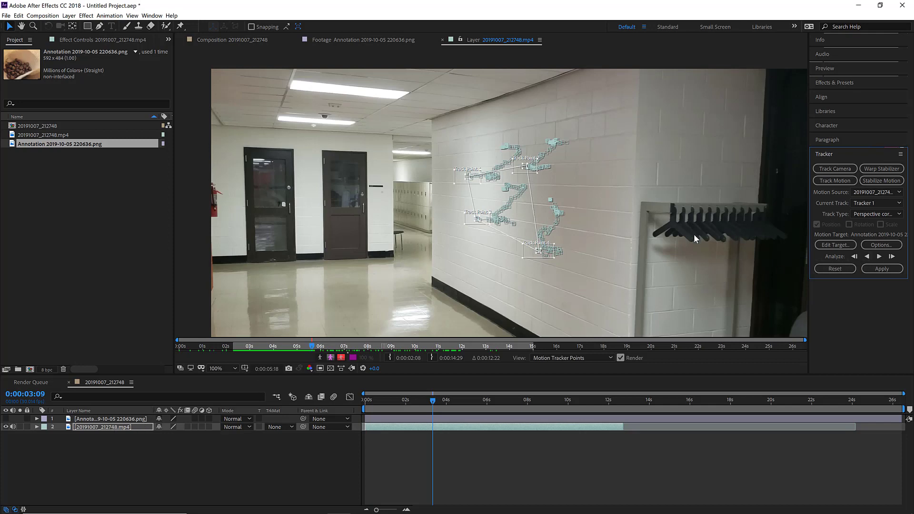
# Switch to the composition view and turn on the visibility of the coffee-bean image layer
pyautogui.click(204, 40)
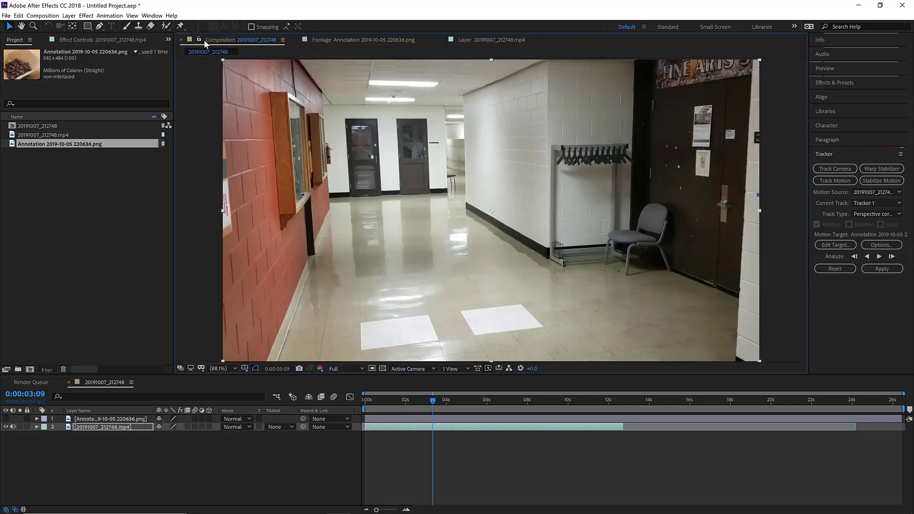
pyautogui.press(',')
pyautogui.press(',')
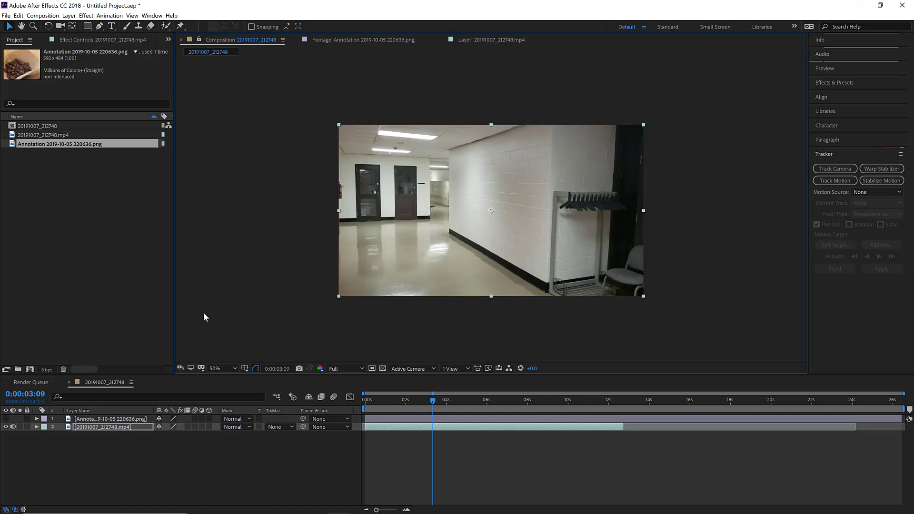
pyautogui.click(115, 420)
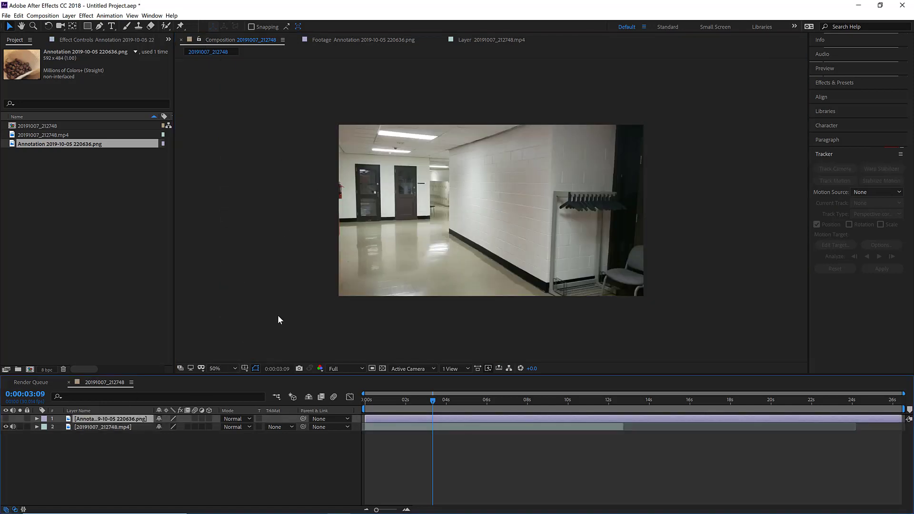
pyautogui.click(6, 419)
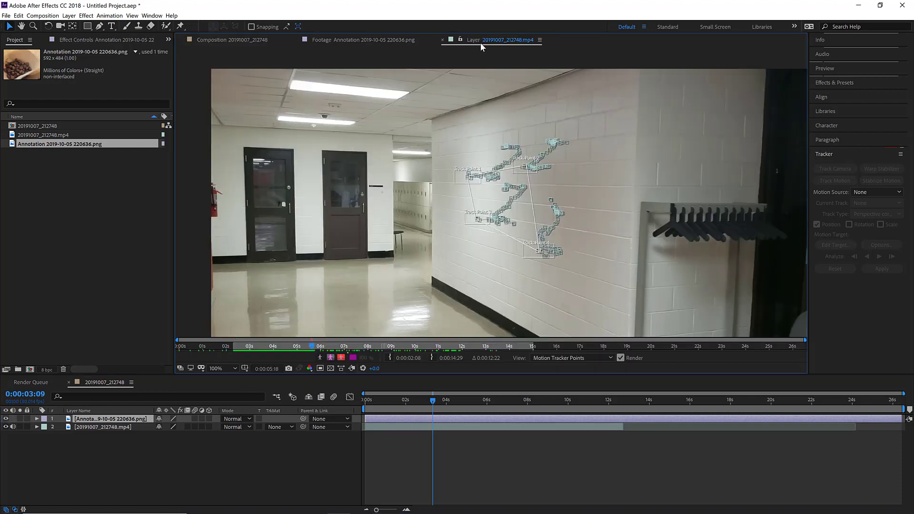
# Return to the hallway clip's tracker and set its motion target to the layer Annotation 2019-10-05 220636.png
pyautogui.click(481, 41)
pyautogui.click(96, 427)
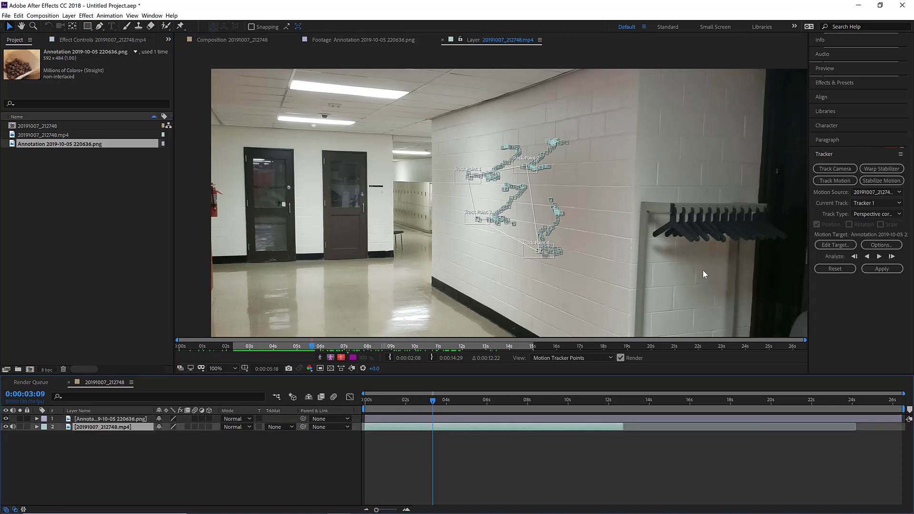
pyautogui.click(838, 246)
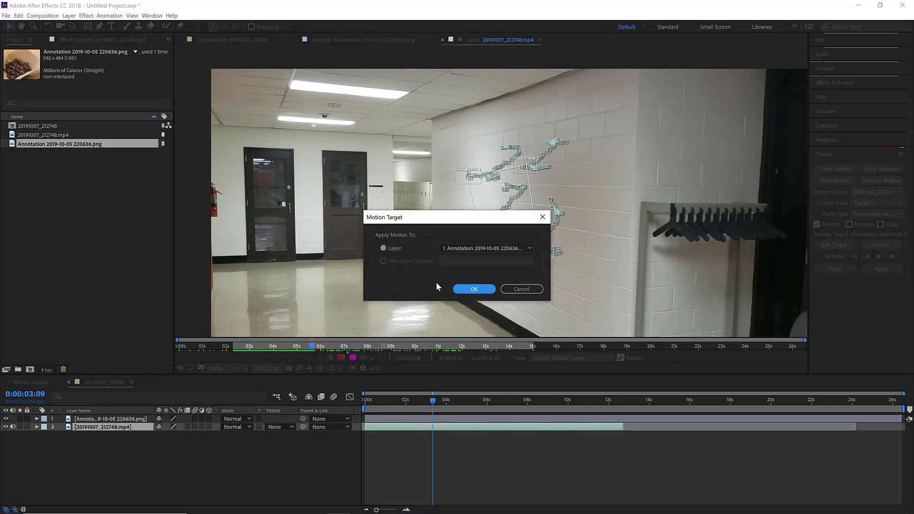
pyautogui.click(468, 248)
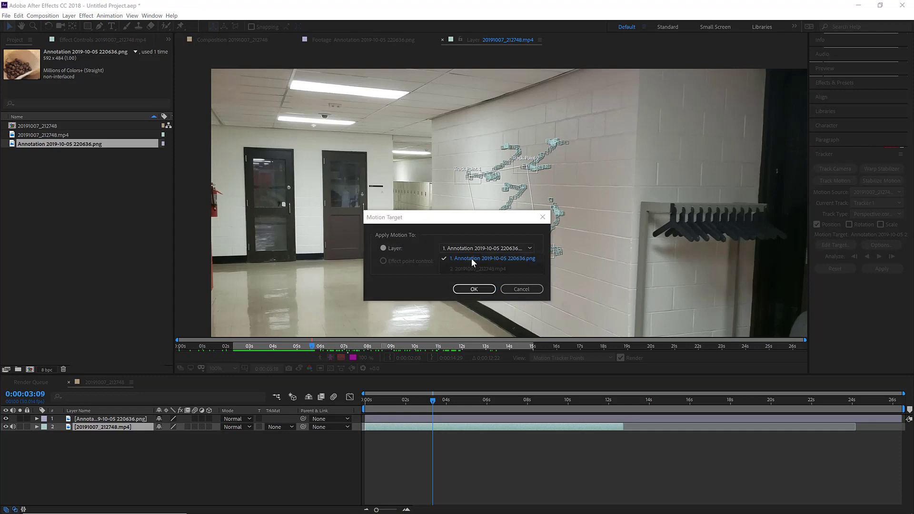
pyautogui.click(471, 258)
pyautogui.click(473, 289)
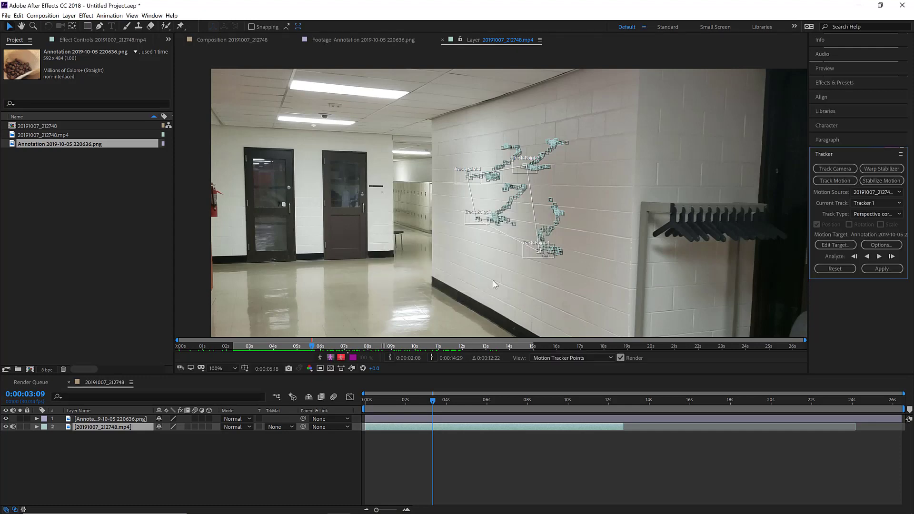
# Apply the perspective corner pin tracking data to the coffee-bean image layer
pyautogui.click(882, 270)
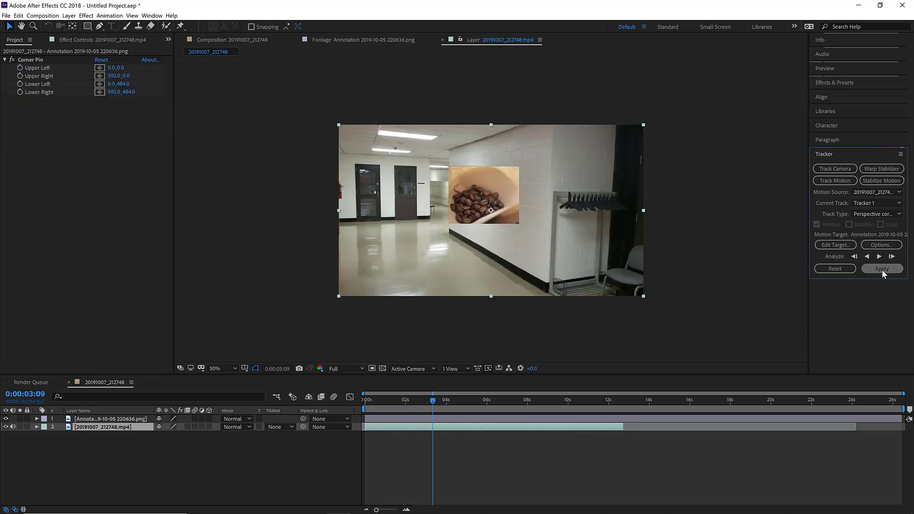
pyautogui.press('.')
pyautogui.press('.')
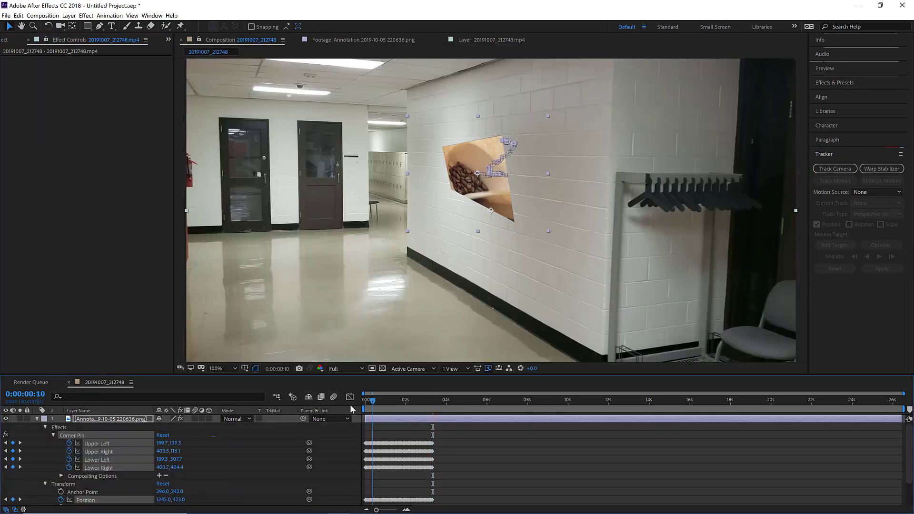
# Play the composition from the first frame to check how the coffee-bean image follows the wall, and return to the start
pyautogui.press('Home')
pyautogui.scroll(4, 489, 123)
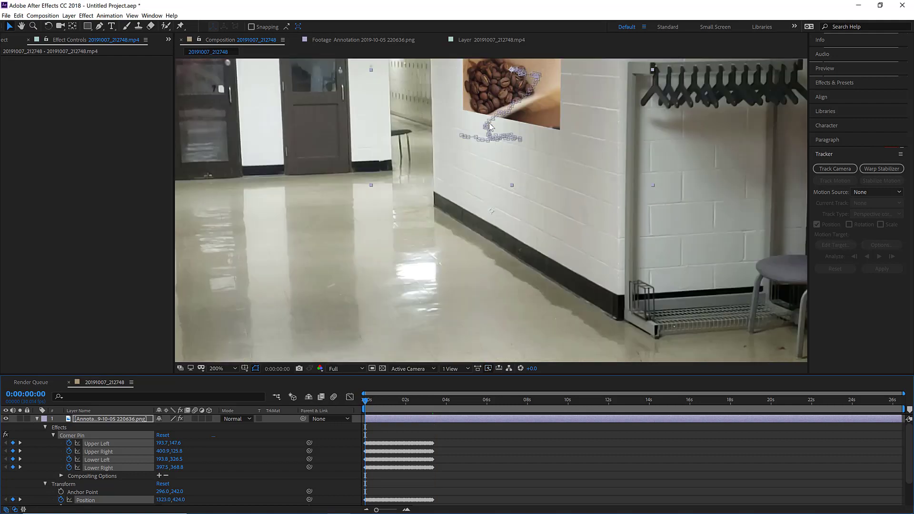
pyautogui.scroll(-2, 481, 228)
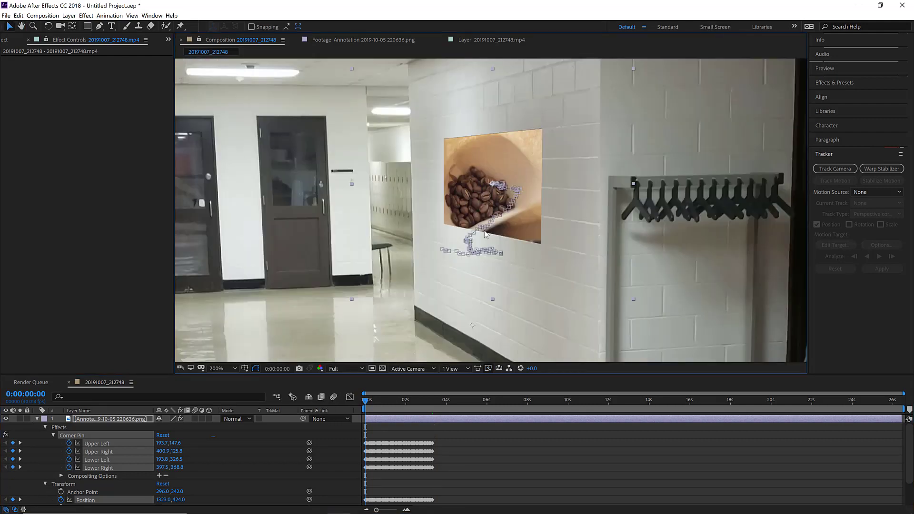
pyautogui.press('space')
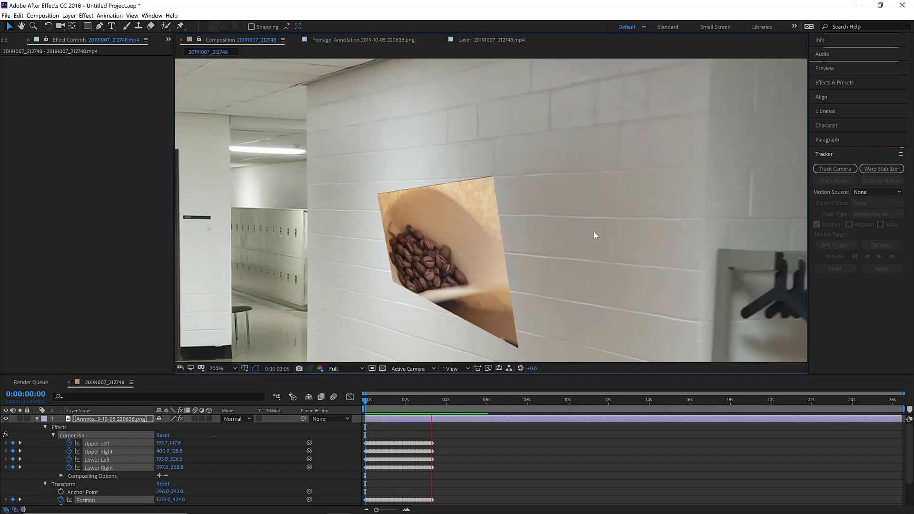
pyautogui.press('space')
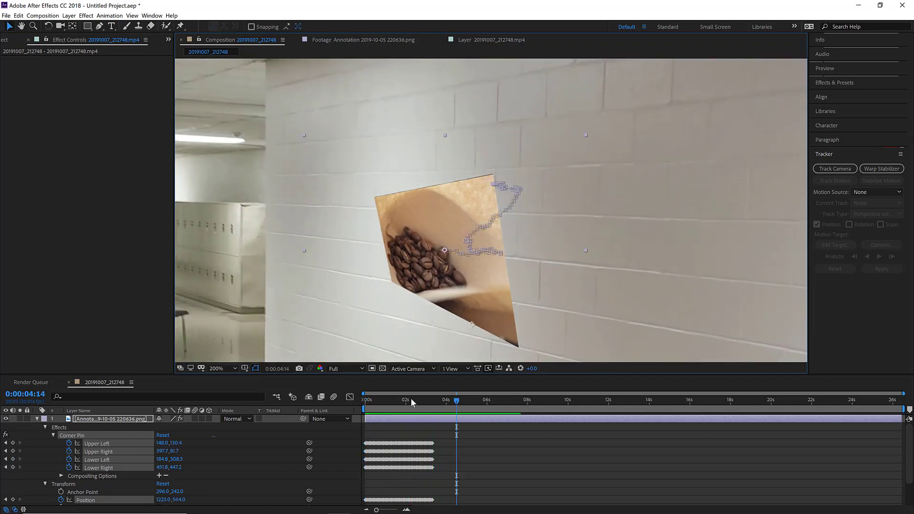
pyautogui.press('Home')
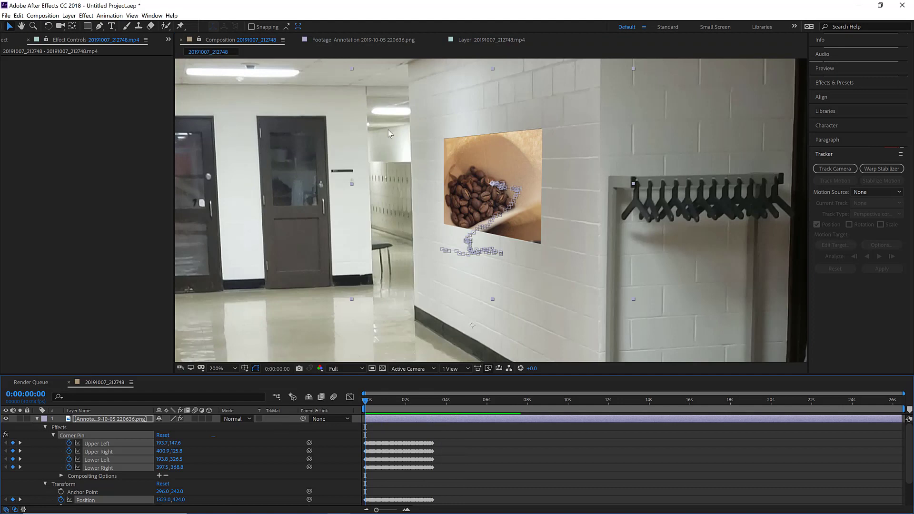
# Return to the hallway clip's layer view and move Track Point 2 to the wall's outer corner edge beside the coat rack
pyautogui.click(479, 40)
pyautogui.press('space')
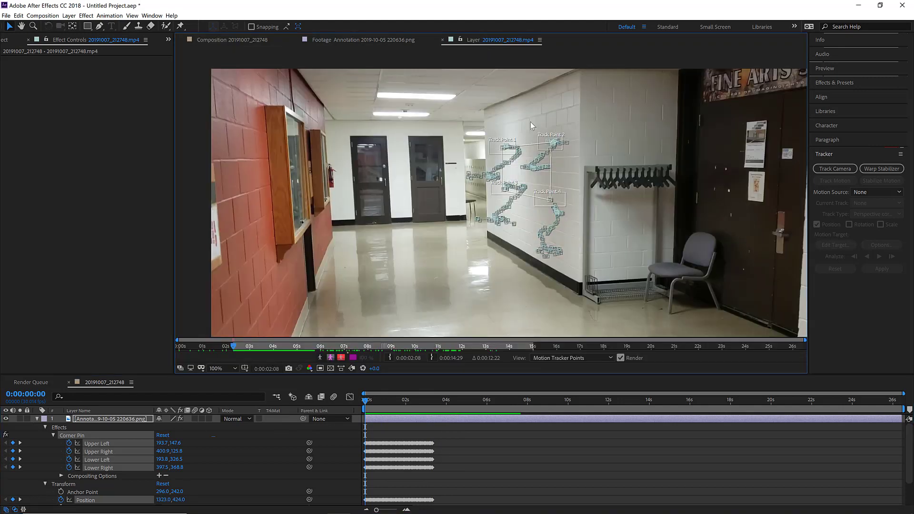
pyautogui.moveTo(472, 154); pyautogui.dragTo(439, 189)
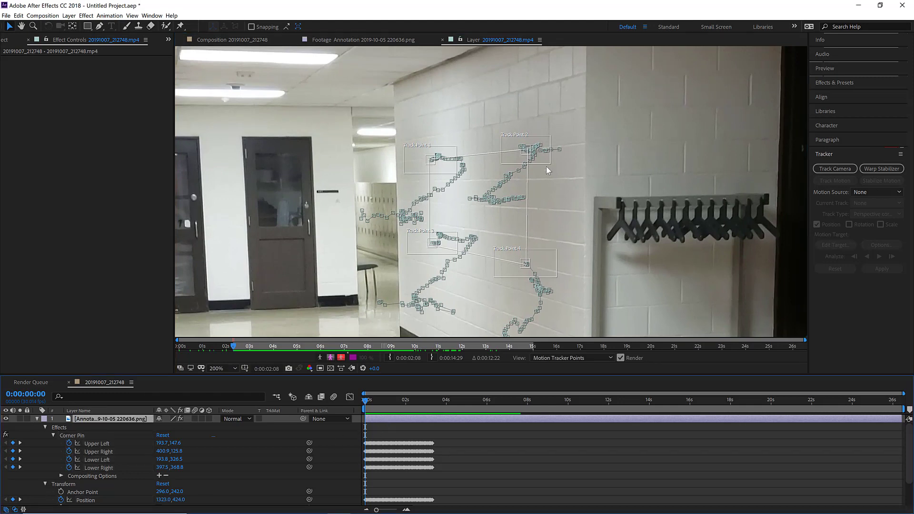
pyautogui.scroll(1, 562, 155)
pyautogui.scroll(1, 541, 171)
pyautogui.moveTo(541, 172); pyautogui.dragTo(521, 175)
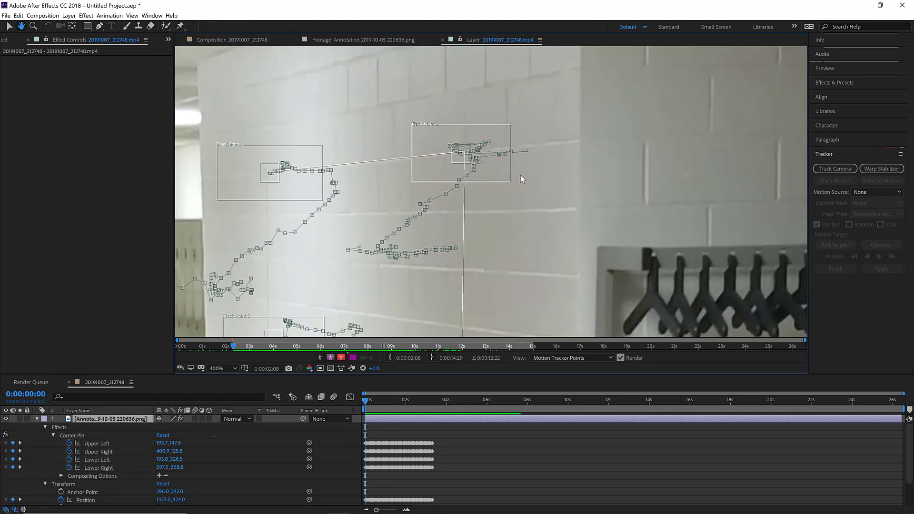
pyautogui.press('v')
pyautogui.moveTo(459, 163); pyautogui.dragTo(569, 153)
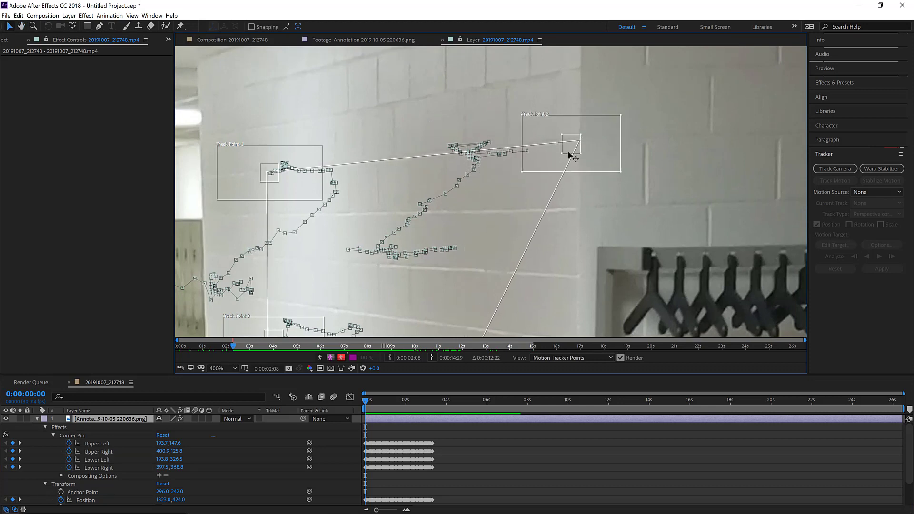
pyautogui.scroll(1, 589, 145)
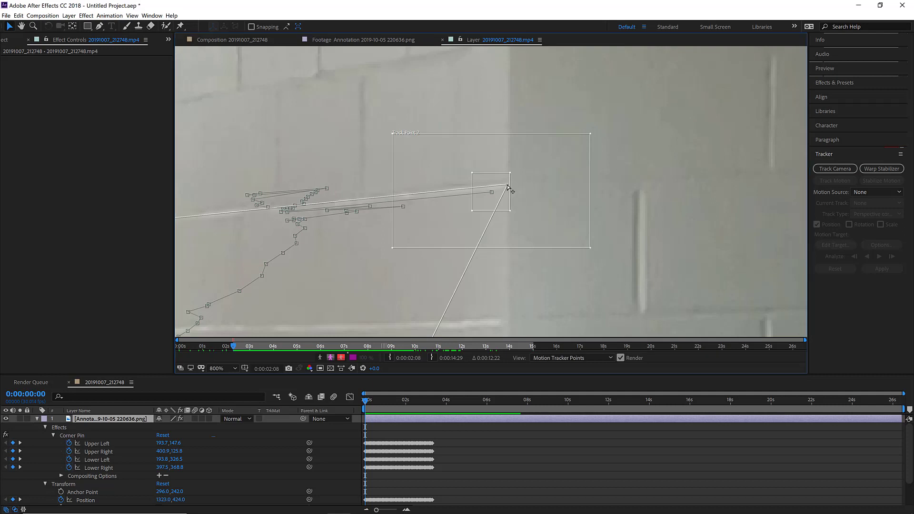
pyautogui.moveTo(507, 187)
pyautogui.mouseDown()
pyautogui.moveTo(496, 187)
pyautogui.moveTo(510, 200)
pyautogui.mouseUp()
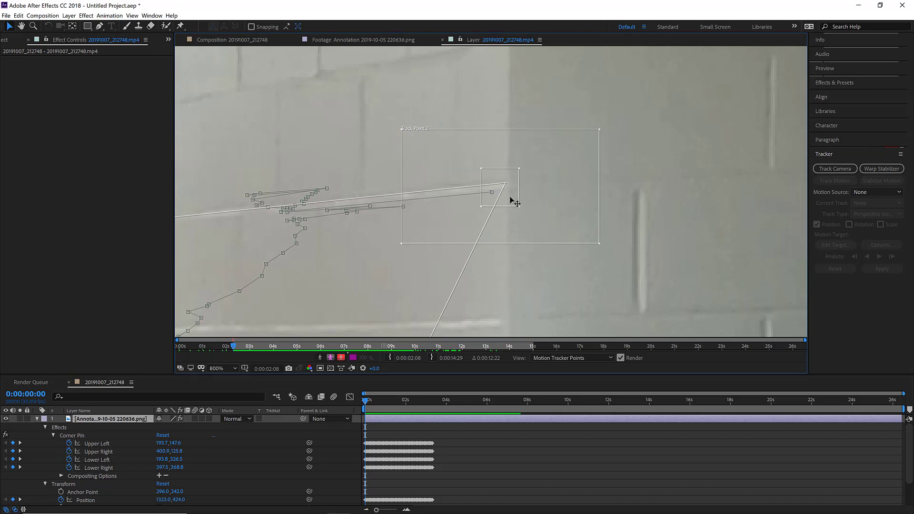
# Move Track Point 4 to the wall's outer corner edge, directly below Track Point 2
pyautogui.scroll(-1, 492, 248)
pyautogui.moveTo(496, 198); pyautogui.dragTo(511, 148)
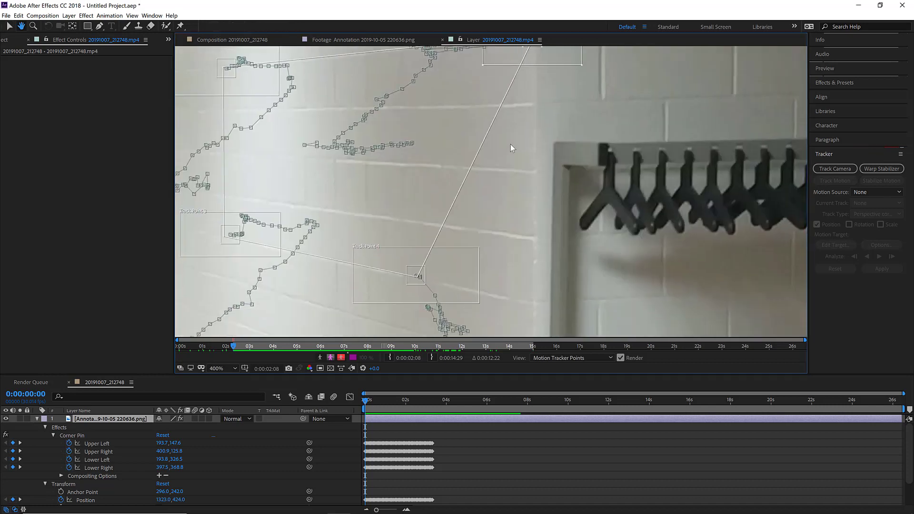
pyautogui.moveTo(474, 274); pyautogui.dragTo(524, 271)
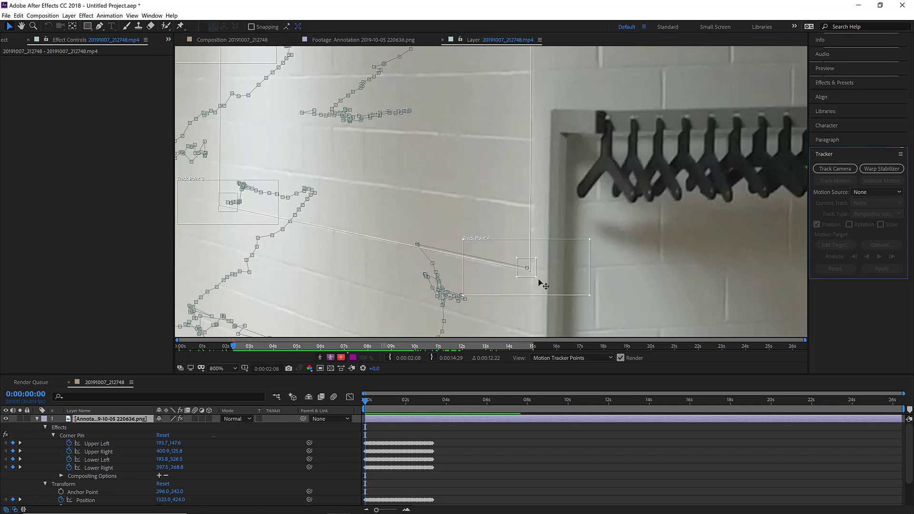
pyautogui.scroll(1, 508, 265)
pyautogui.moveTo(489, 212); pyautogui.dragTo(486, 194)
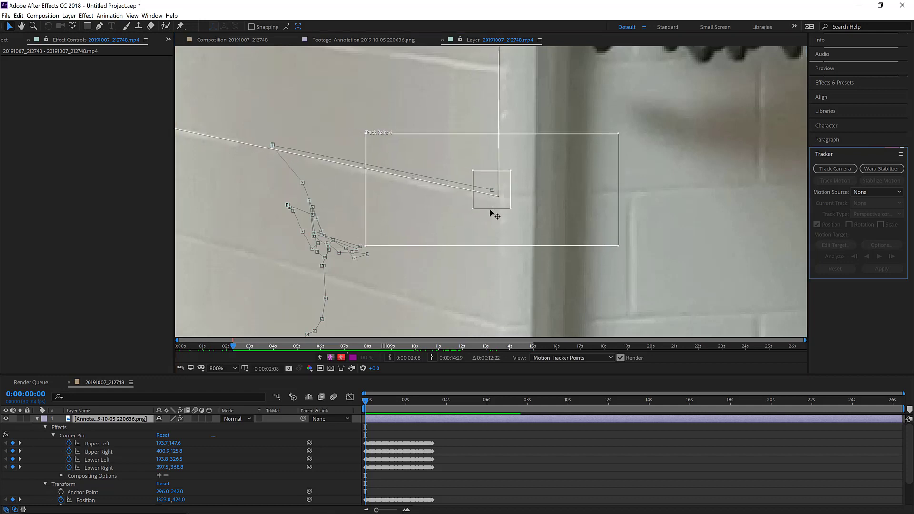
# Try Track Point 1 at the wall's far edge by the lockers, and place it back on the wall's upper brickwork
pyautogui.scroll(-1, 492, 211)
pyautogui.scroll(-1, 353, 156)
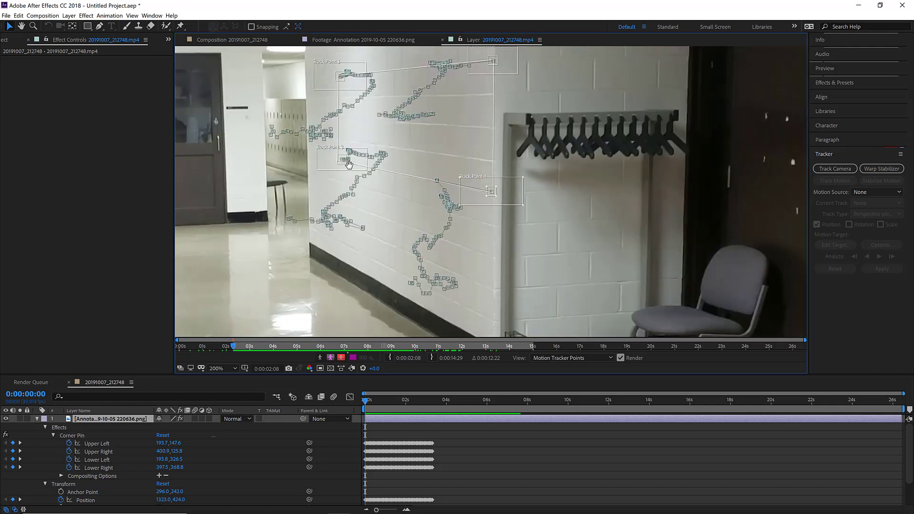
pyautogui.moveTo(349, 164); pyautogui.dragTo(399, 190)
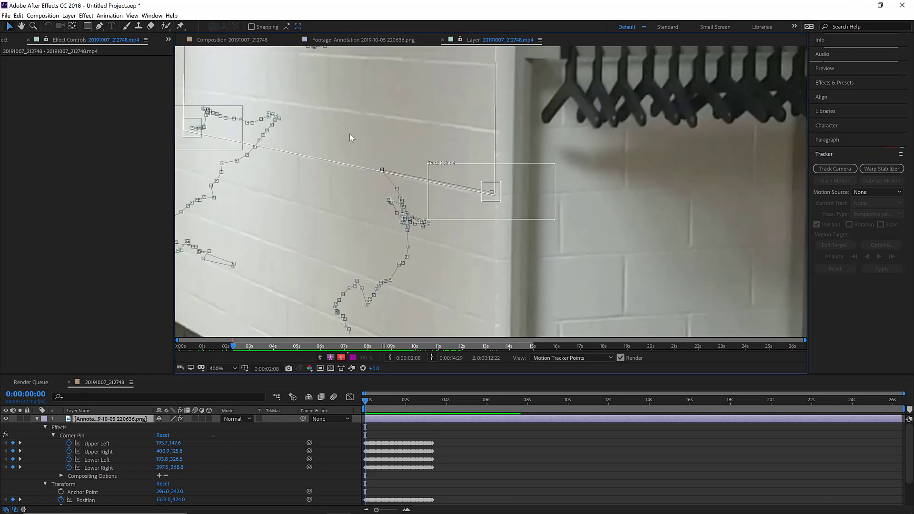
pyautogui.scroll(1, 351, 136)
pyautogui.moveTo(628, 229); pyautogui.dragTo(527, 286)
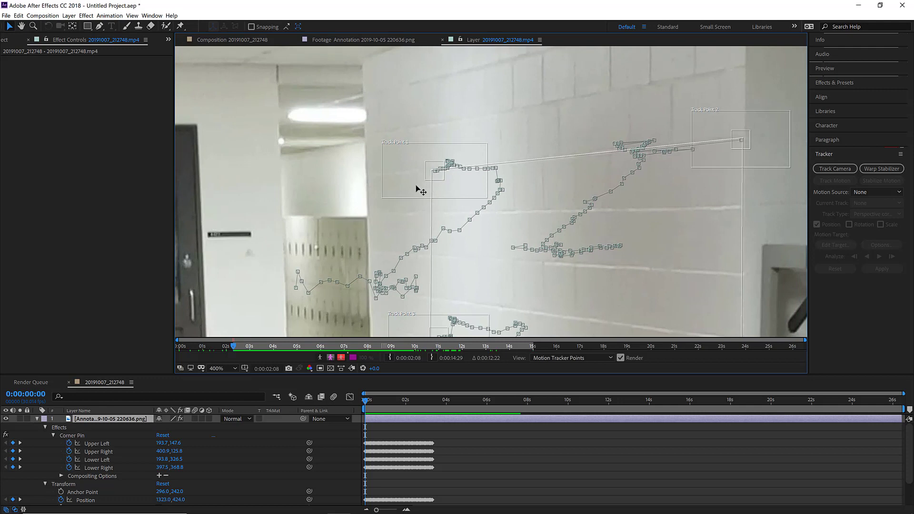
pyautogui.moveTo(435, 180); pyautogui.dragTo(372, 185)
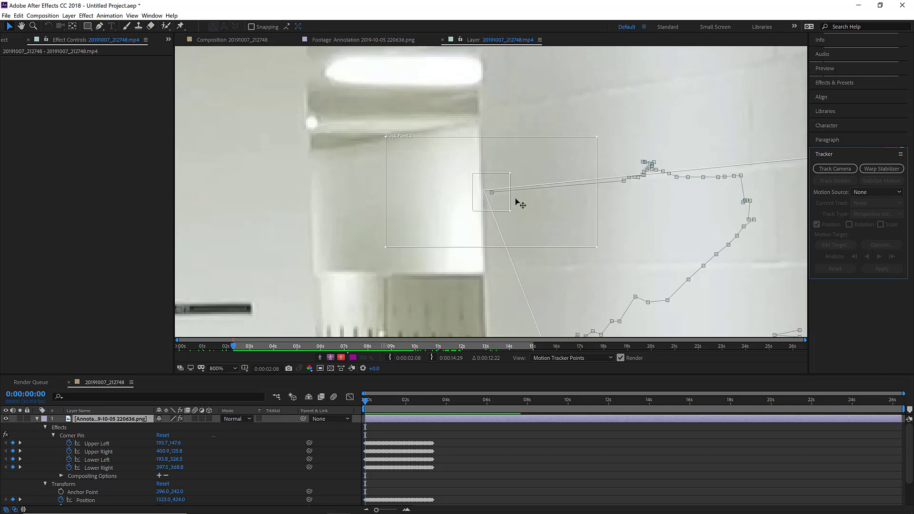
pyautogui.moveTo(502, 203); pyautogui.dragTo(768, 180)
pyautogui.scroll(-3, 537, 192)
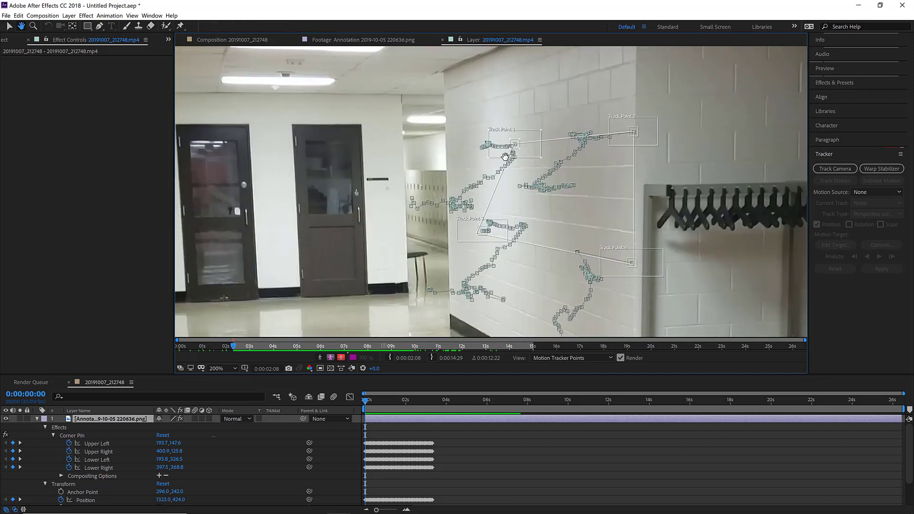
# Move Track Point 3 directly below Track Point 1 on the brick wall
pyautogui.moveTo(505, 156); pyautogui.dragTo(475, 132)
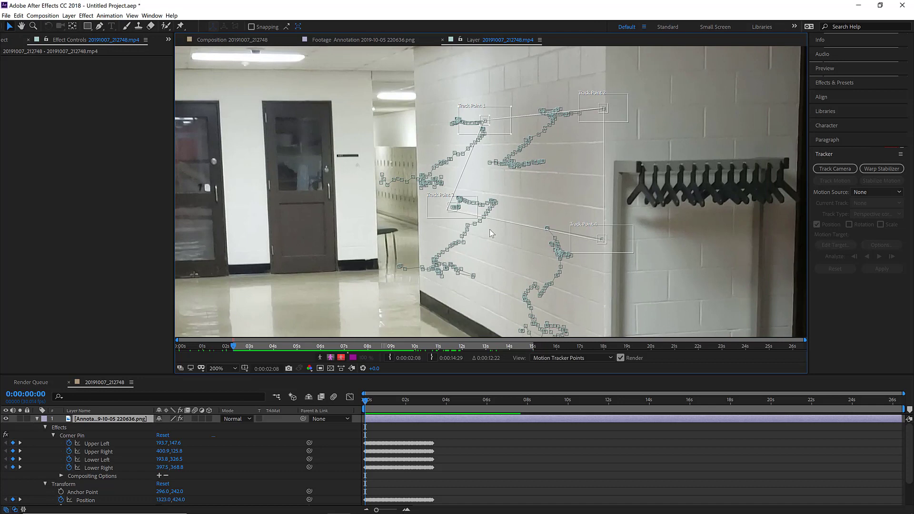
pyautogui.scroll(2, 448, 219)
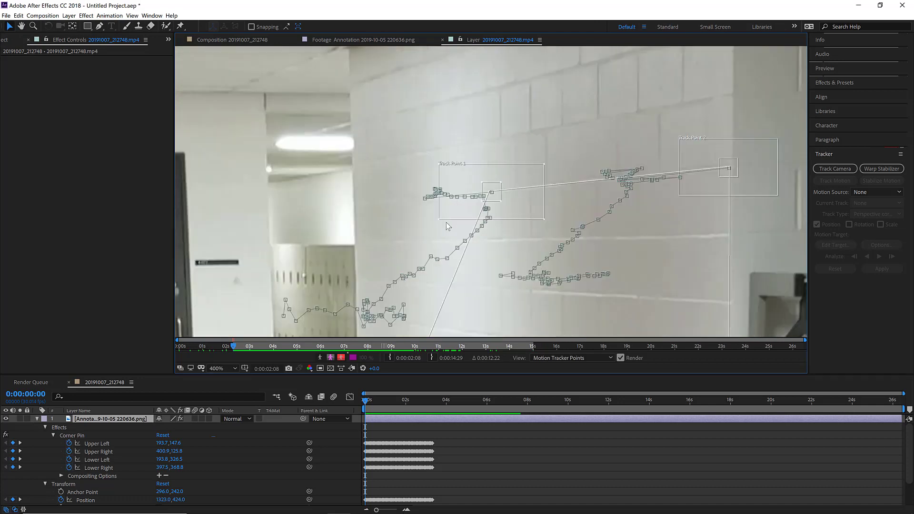
pyautogui.scroll(-5, 448, 225)
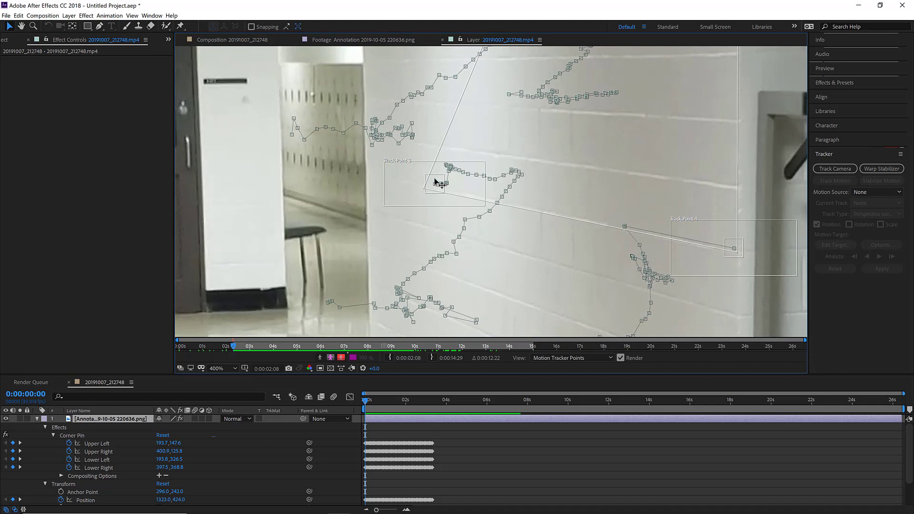
pyautogui.moveTo(434, 181); pyautogui.dragTo(502, 145)
pyautogui.press(',')
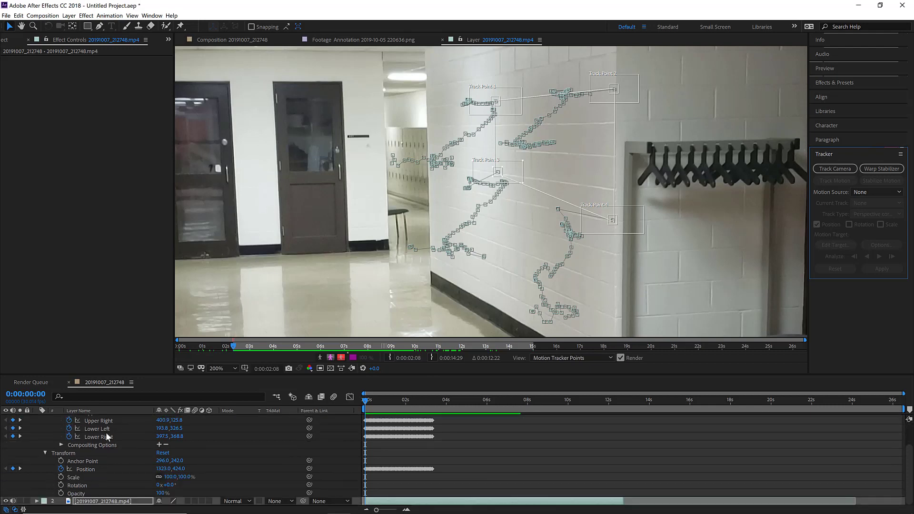
# Collapse the image layer's properties, select the hallway clip layer, and analyze its track forward to about 0:00:01:24
pyautogui.click(37, 419)
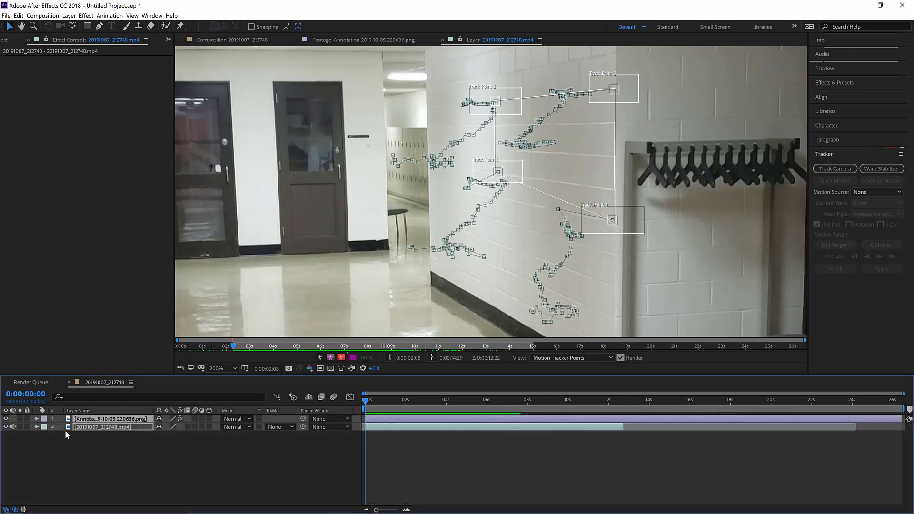
pyautogui.click(104, 428)
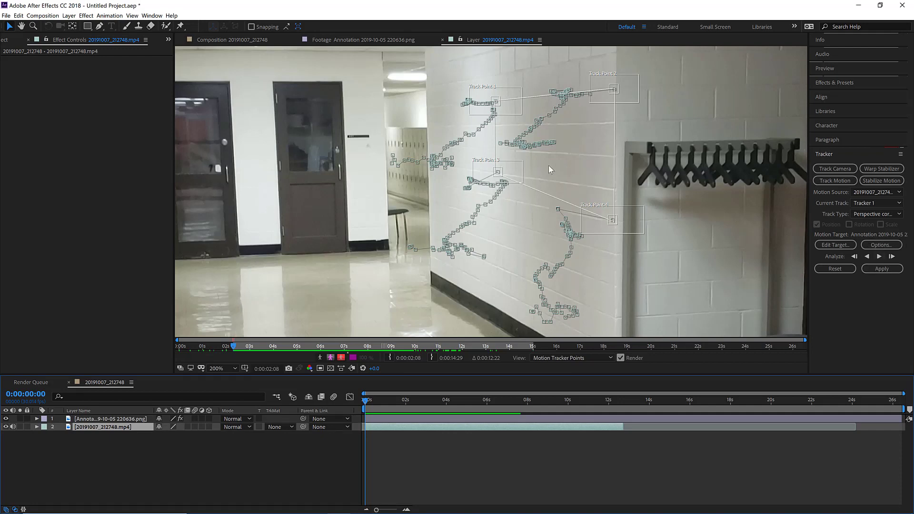
pyautogui.click(880, 257)
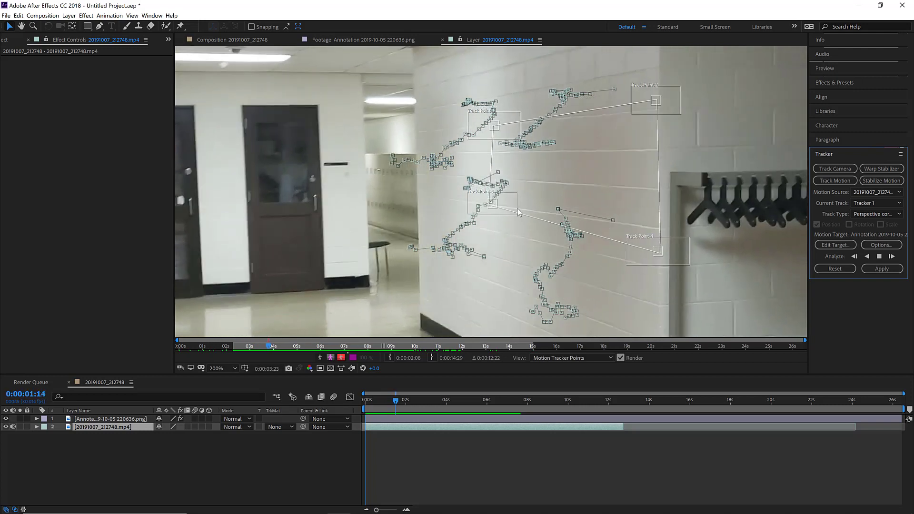
pyautogui.click(879, 257)
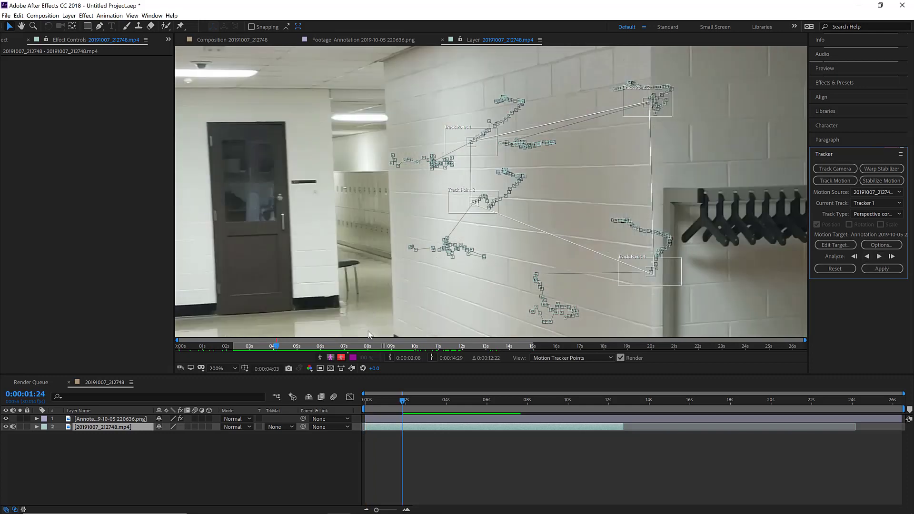
# Play the tracked hallway clip from the first frame to check the track points, and return to the start
pyautogui.moveTo(377, 401); pyautogui.dragTo(333, 399)
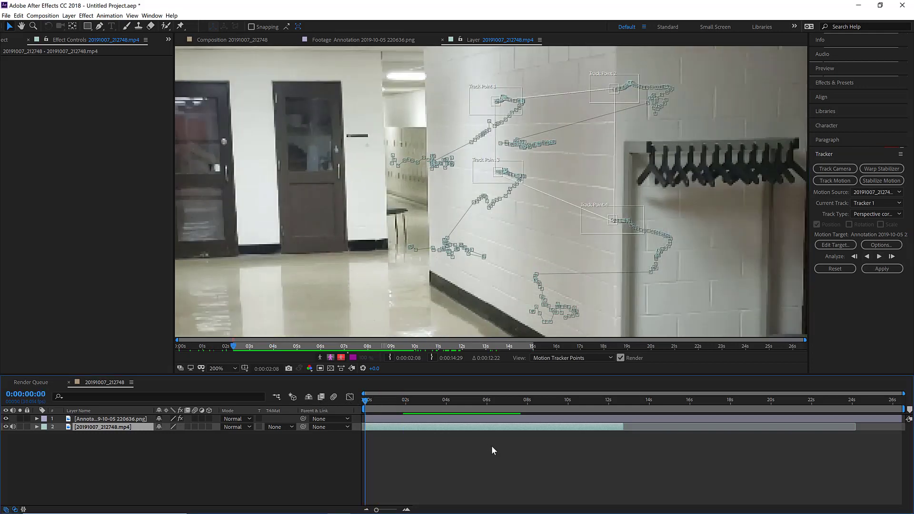
pyautogui.press('space')
pyautogui.press('space')
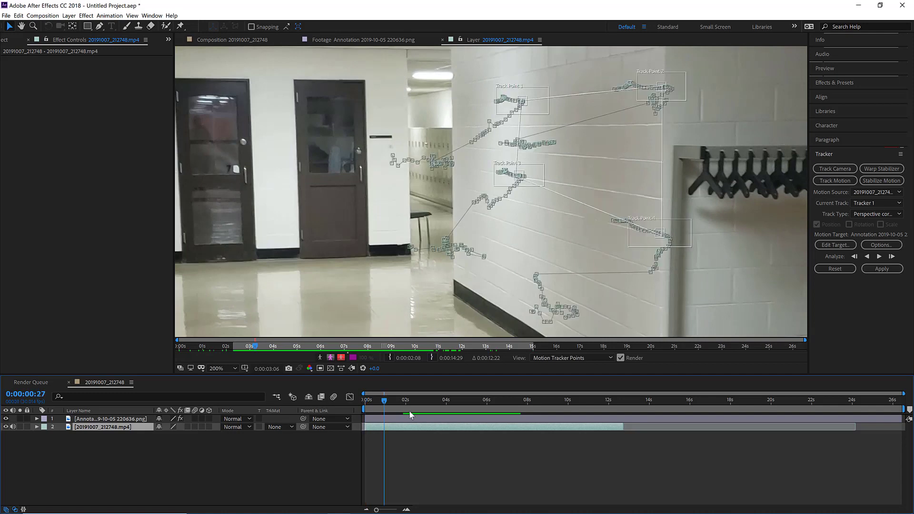
pyautogui.moveTo(381, 402); pyautogui.dragTo(315, 402)
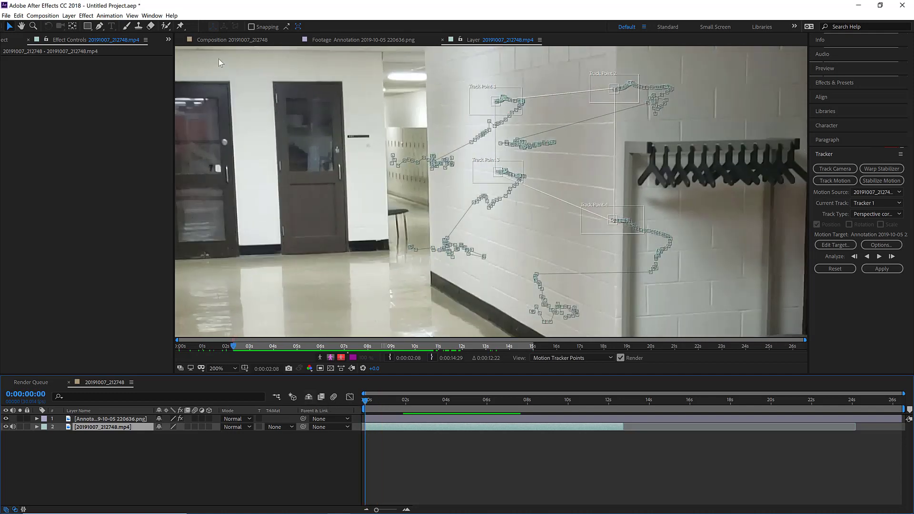
# Apply the new tracking data to the Annotation 2019-10-05 220636.png layer and play the composition to check it
pyautogui.click(836, 245)
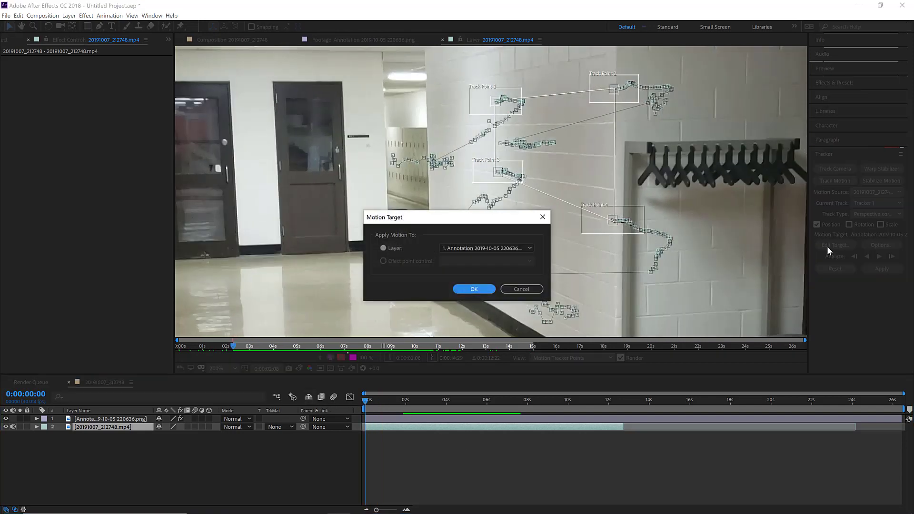
pyautogui.click(470, 289)
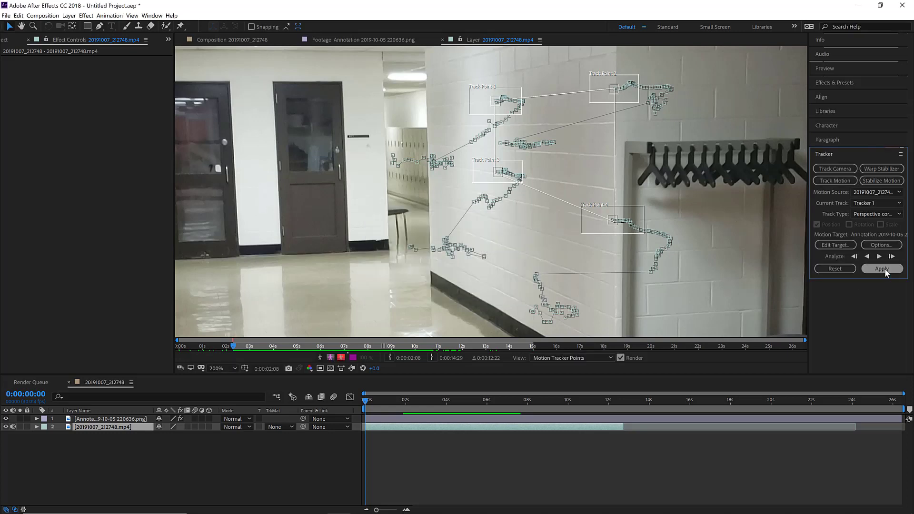
pyautogui.click(884, 268)
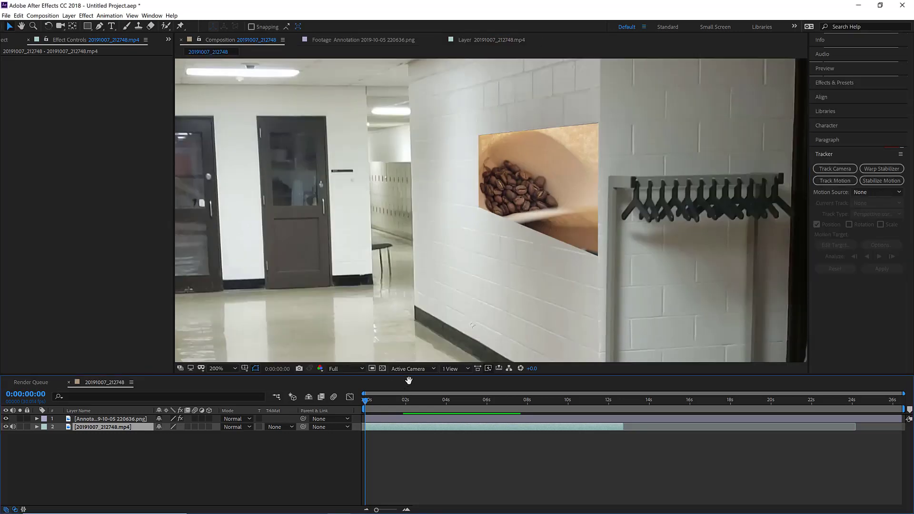
pyautogui.press('space')
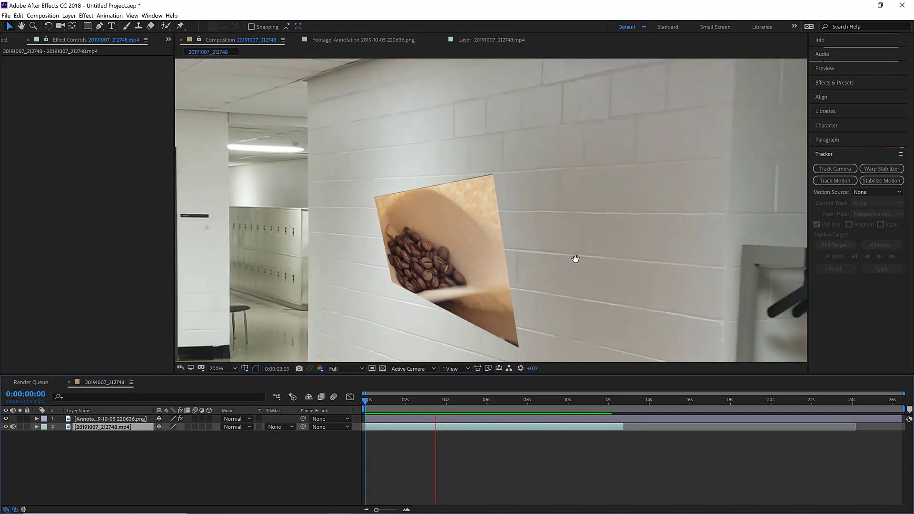
pyautogui.press('space')
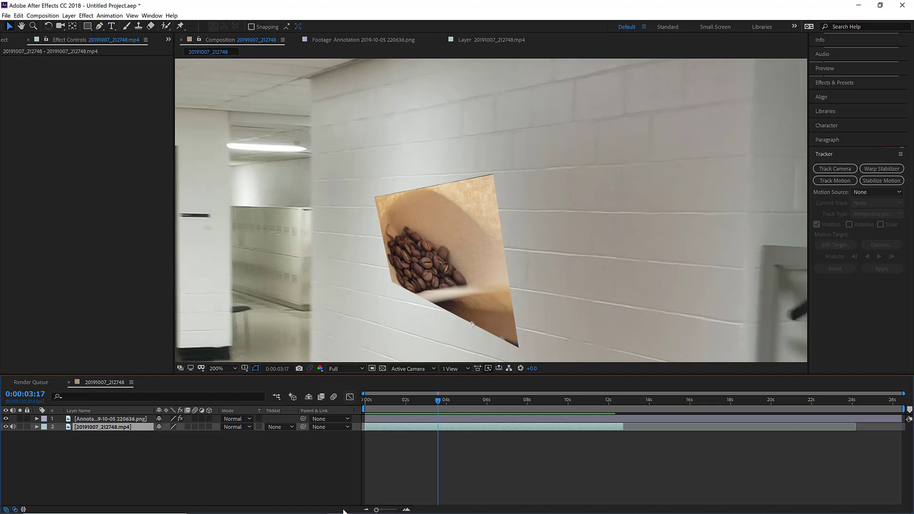
# Widen the project area and import the video 4 pnt - 1 from the FOOTAGE folder into the project
pyautogui.click(16, 56)
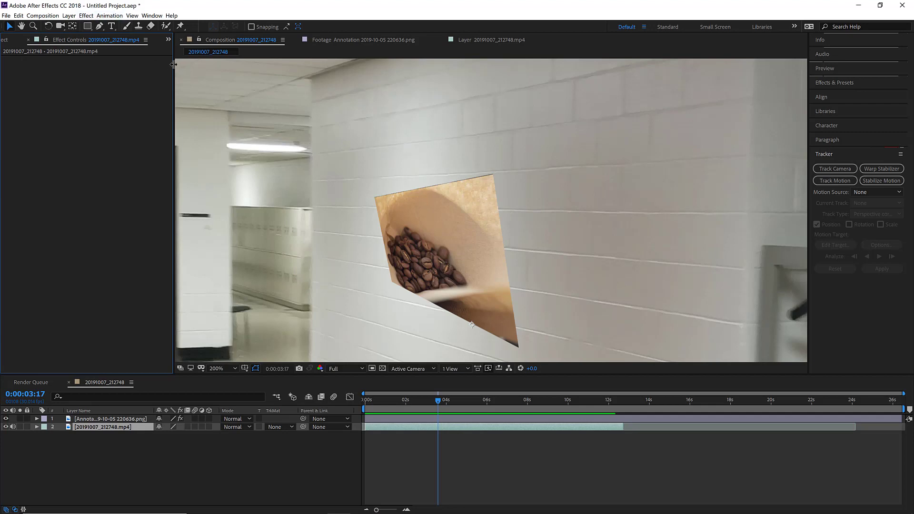
pyautogui.moveTo(173, 64); pyautogui.dragTo(255, 65)
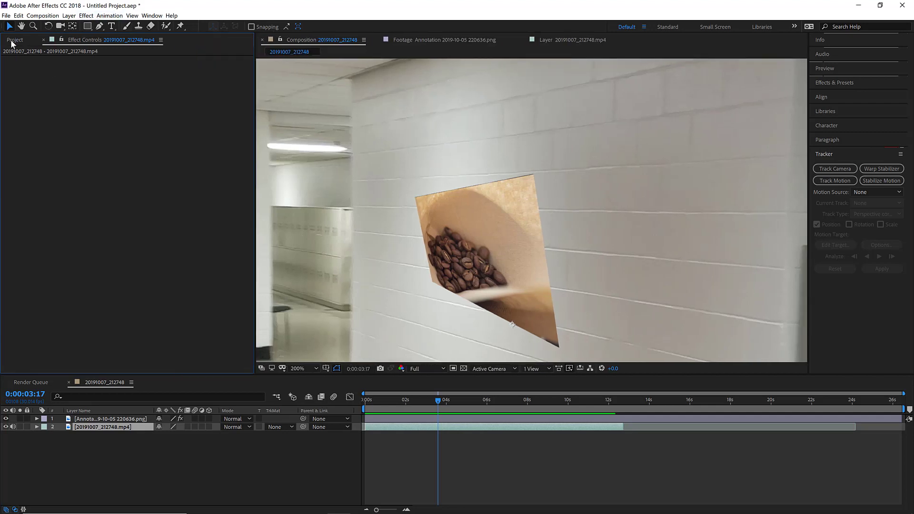
pyautogui.click(12, 42)
pyautogui.click(61, 174)
pyautogui.doubleClick(148, 159)
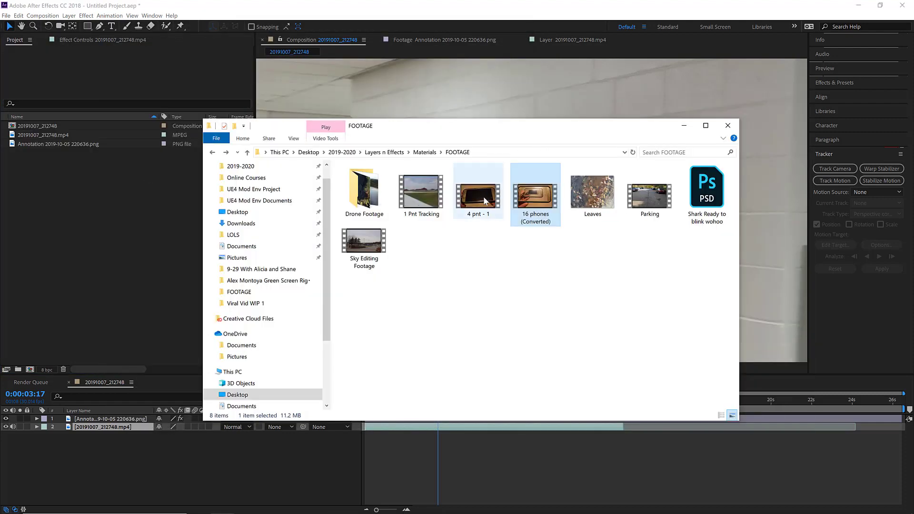
pyautogui.moveTo(478, 195); pyautogui.dragTo(132, 236)
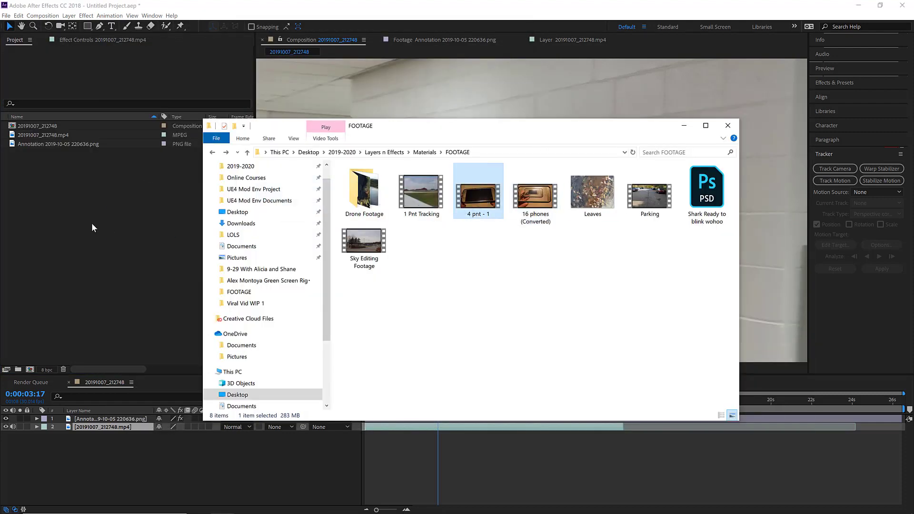
pyautogui.press('Escape')
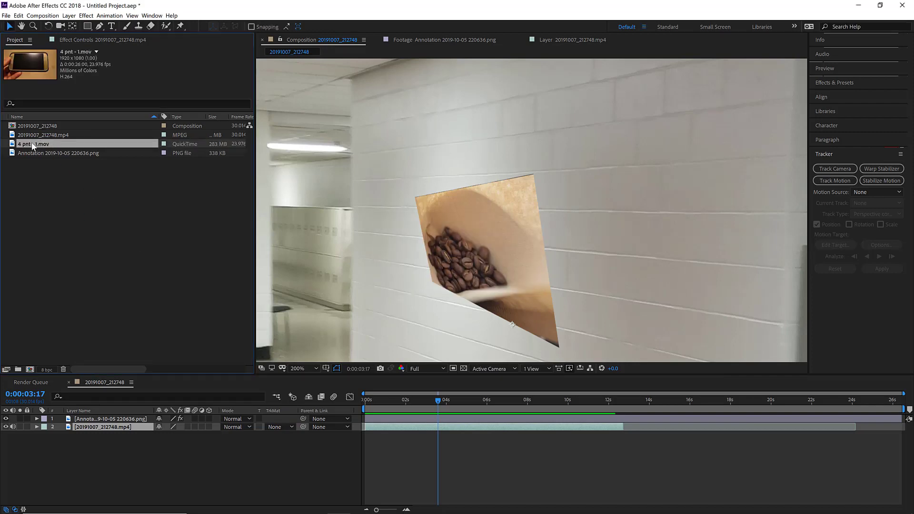
# Create a composition from 4 pnt - 1.mov and start a motion track on it with the Perspective corner pin track type
pyautogui.moveTo(37, 363); pyautogui.dragTo(30, 369)
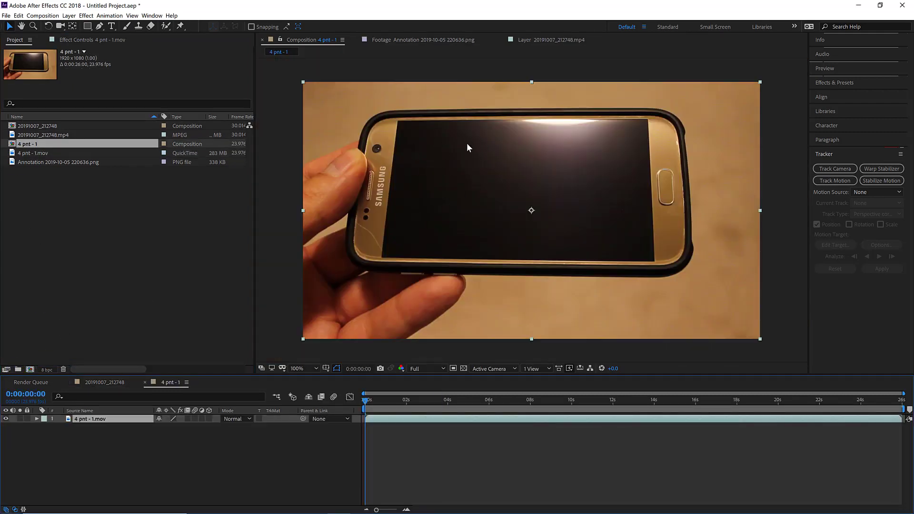
pyautogui.click(834, 182)
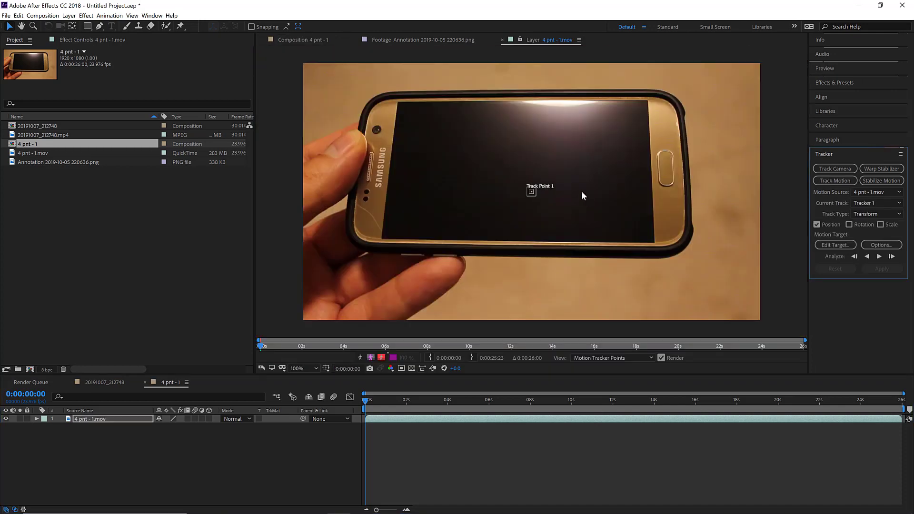
pyautogui.click(884, 214)
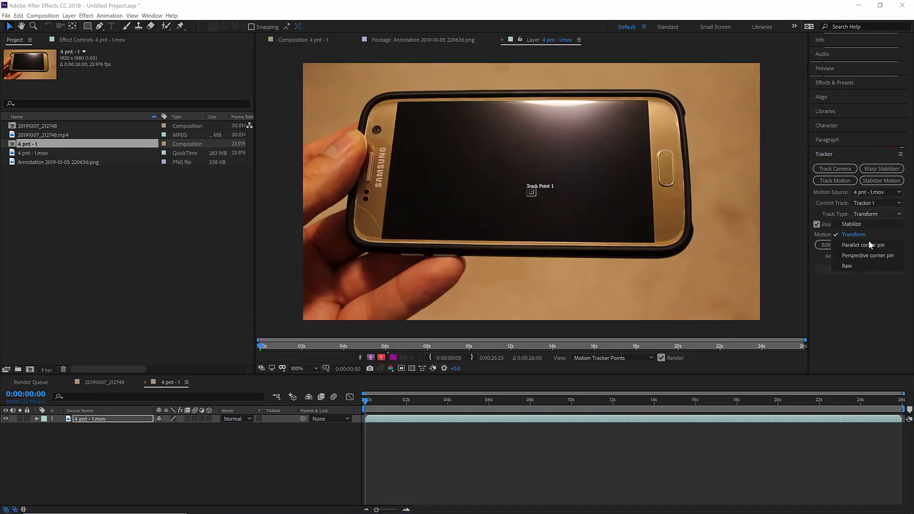
pyautogui.click(867, 252)
# Place the four track points roughly on the corners of the phone's screen, enlarging Track Point 3's feature and search regions
pyautogui.press('.')
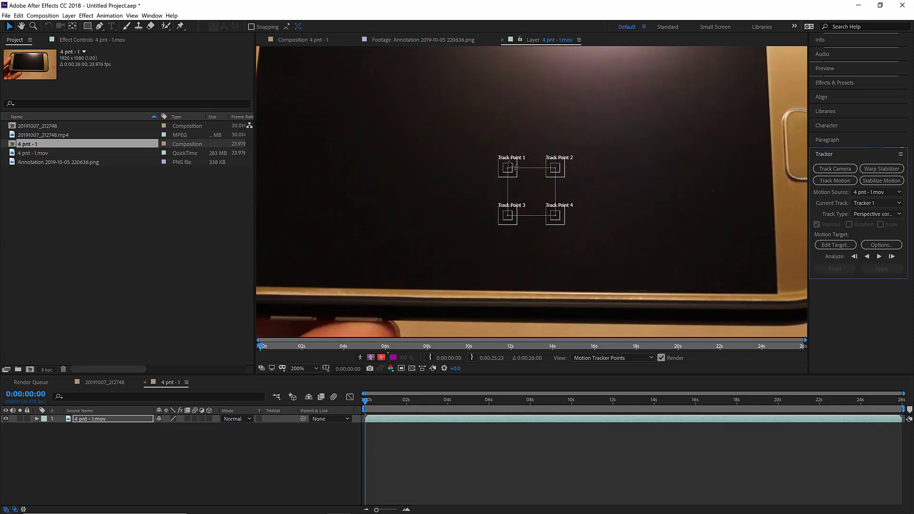
pyautogui.moveTo(510, 170); pyautogui.dragTo(276, 55)
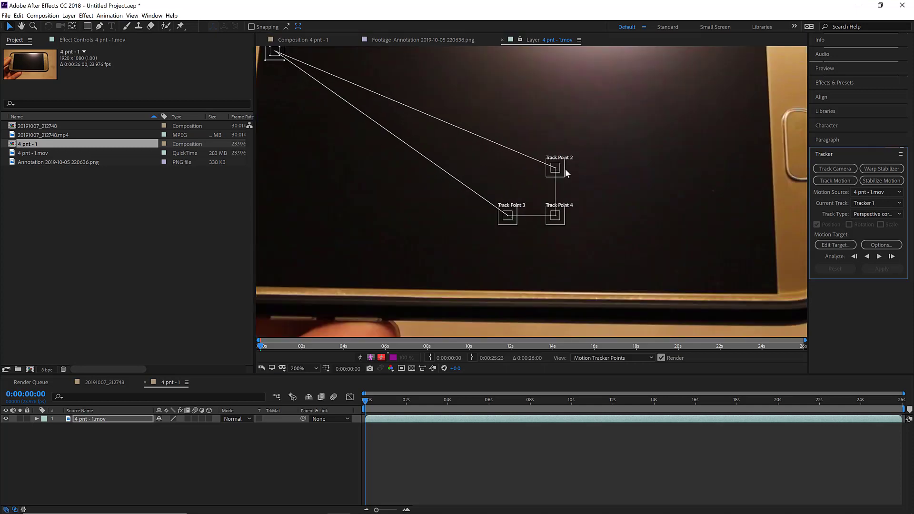
pyautogui.moveTo(564, 171); pyautogui.dragTo(774, 51)
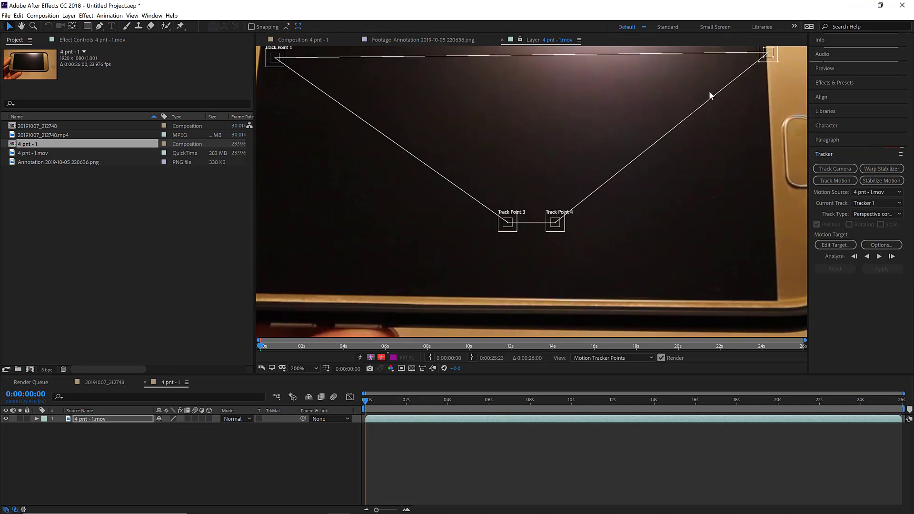
pyautogui.press(',')
pyautogui.moveTo(546, 210); pyautogui.dragTo(654, 245)
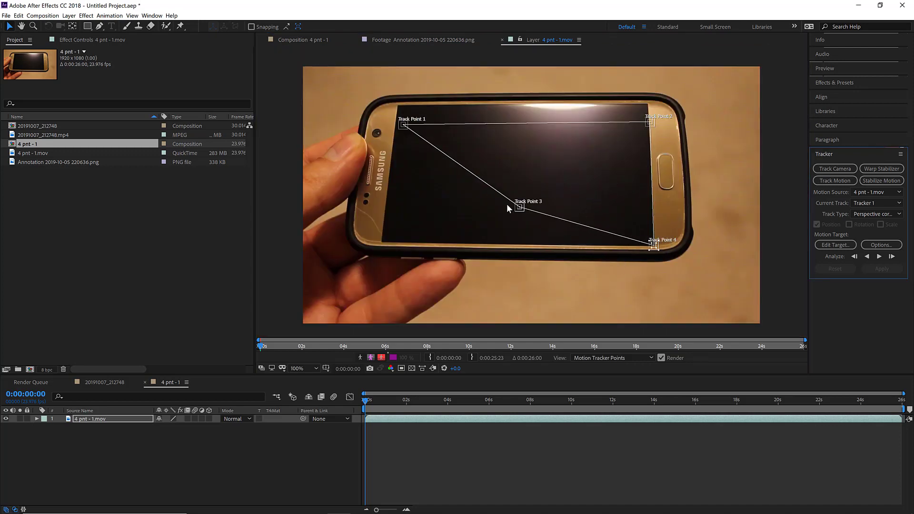
pyautogui.click(523, 212)
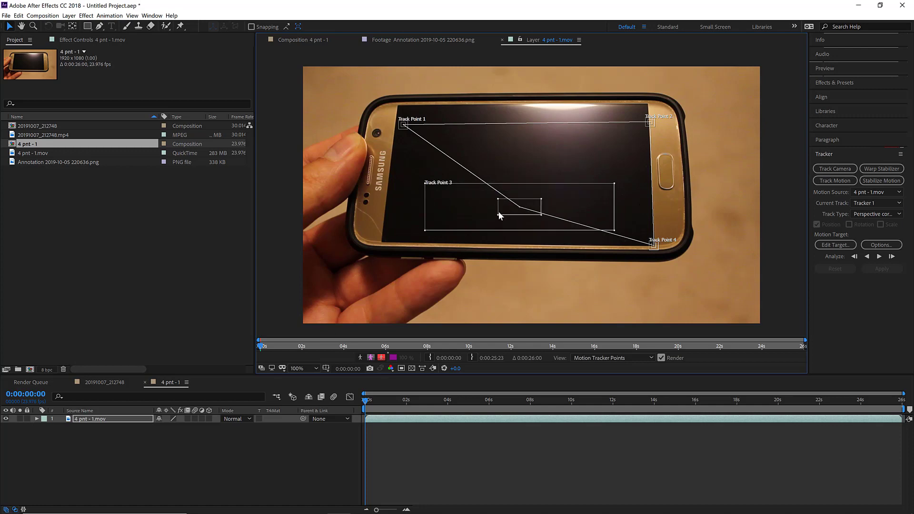
pyautogui.moveTo(508, 210); pyautogui.dragTo(369, 242)
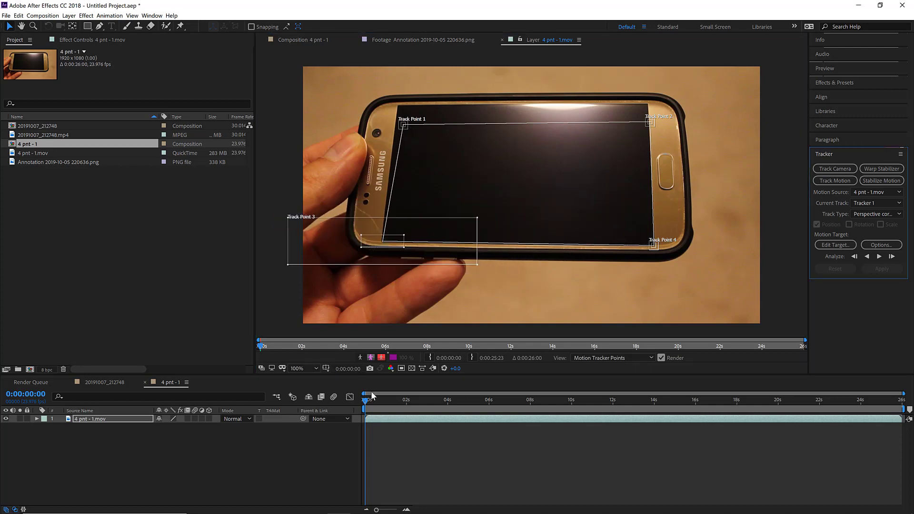
# Play the phone clip to check how the phone moves, and return to the first frame
pyautogui.press('space')
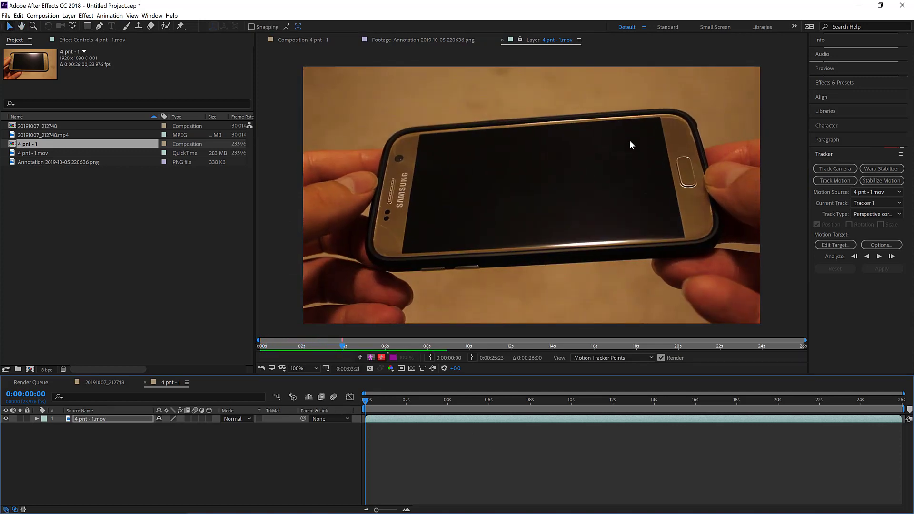
pyautogui.press('space')
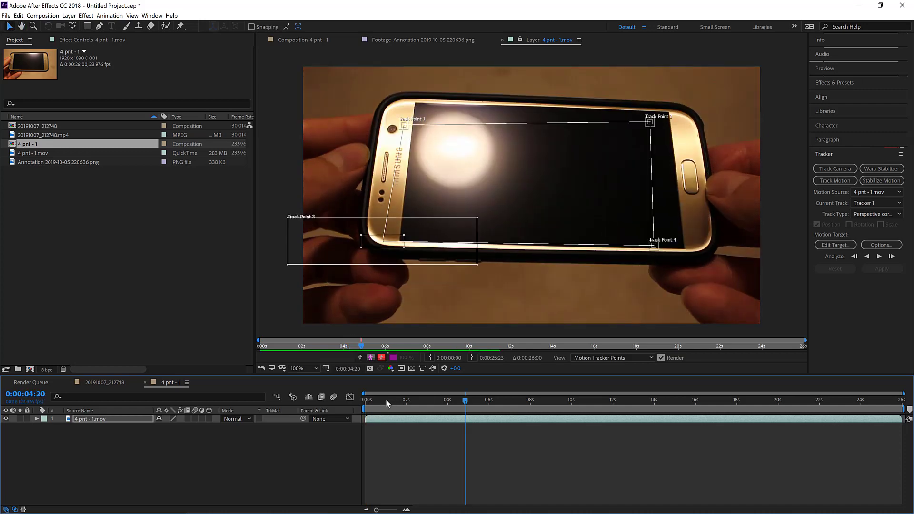
pyautogui.moveTo(386, 402); pyautogui.dragTo(281, 408)
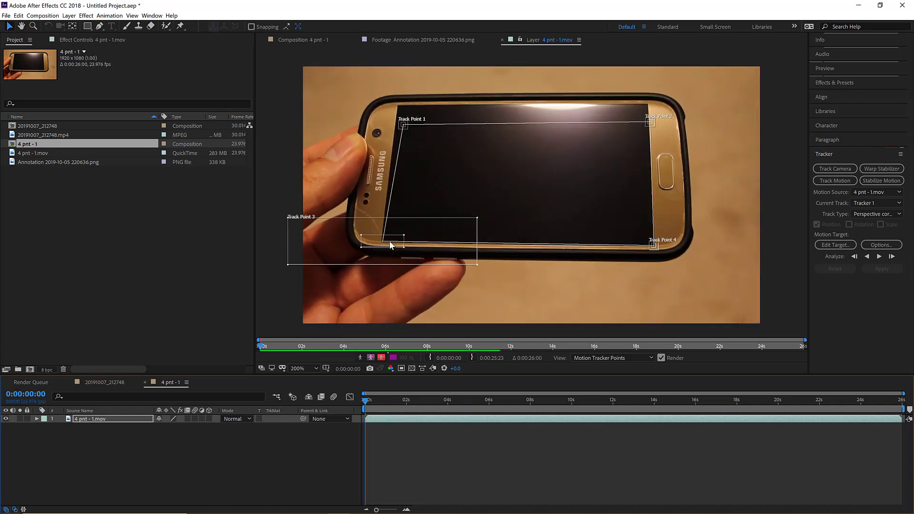
# Align Track Point 3's attach point with the screen's lower-left corner and reshape its search region narrower and taller
pyautogui.moveTo(390, 245); pyautogui.dragTo(541, 196)
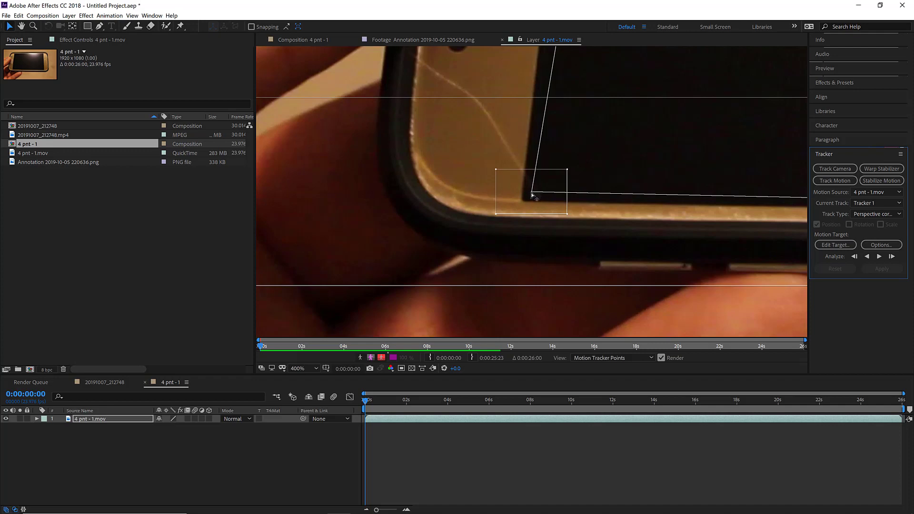
pyautogui.moveTo(532, 193); pyautogui.dragTo(527, 200)
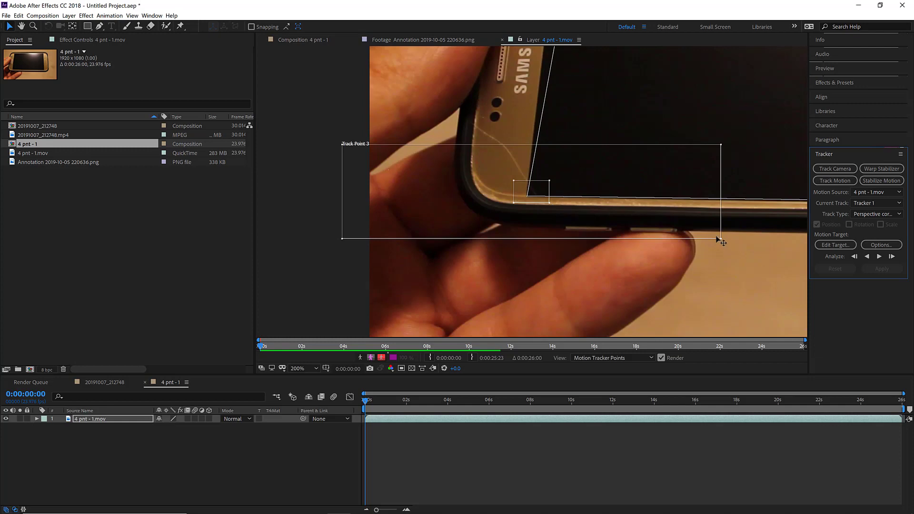
pyautogui.moveTo(720, 238); pyautogui.dragTo(591, 296)
# Move Track Point 1 onto the screen's upper-left corner and enlarge its feature region and search region
pyautogui.scroll(5, 621, 127)
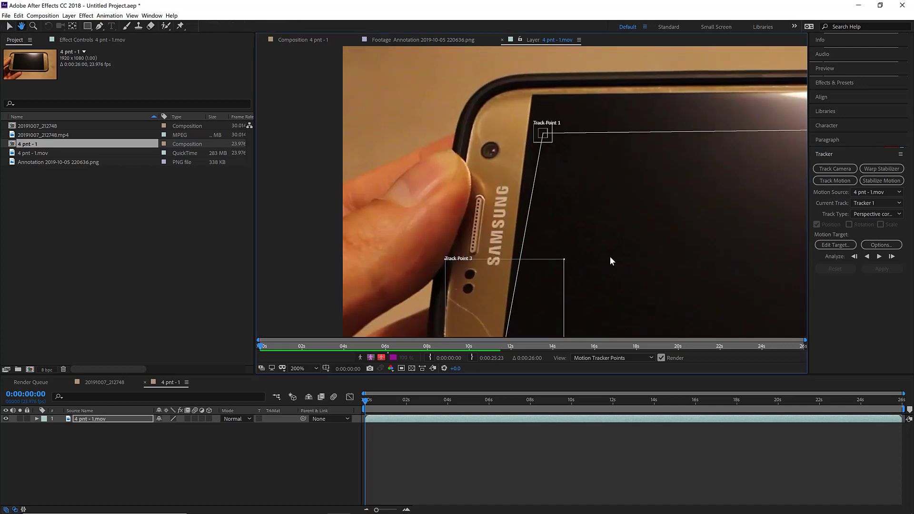
pyautogui.moveTo(537, 179); pyautogui.dragTo(528, 142)
pyautogui.scroll(2, 544, 152)
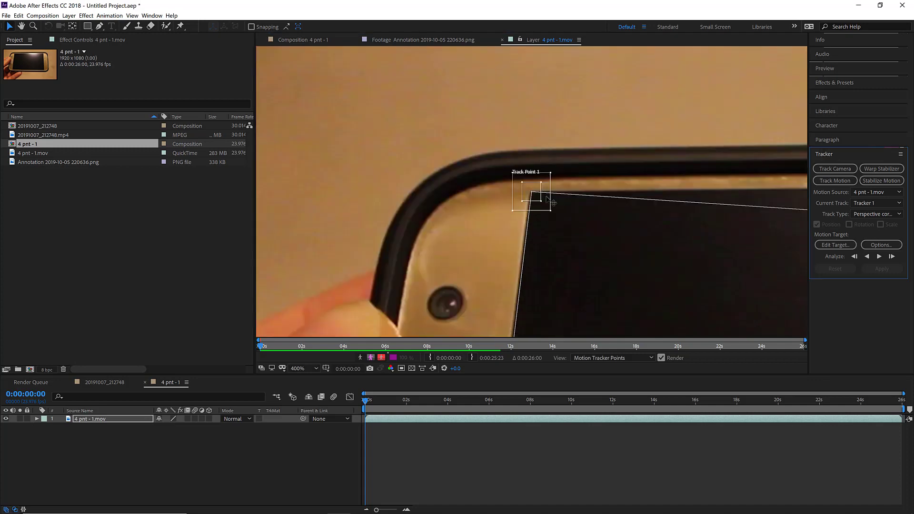
pyautogui.click(546, 208)
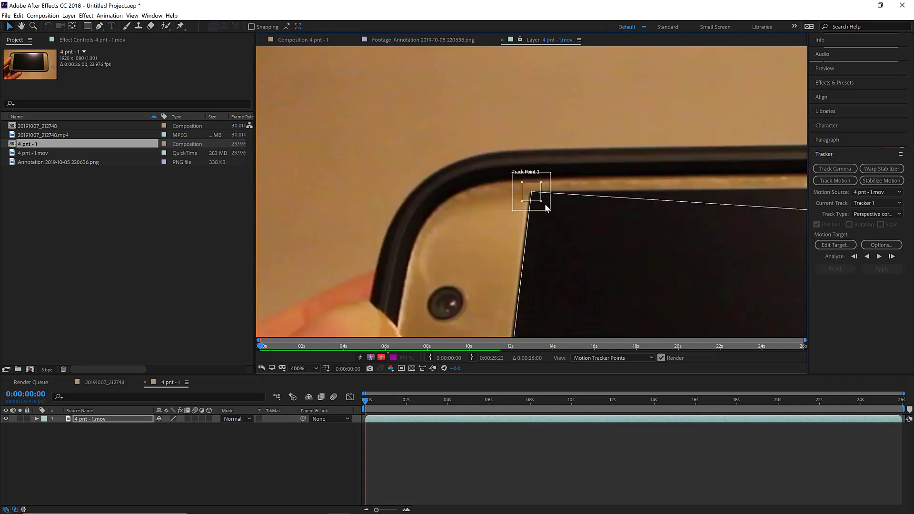
pyautogui.moveTo(536, 193); pyautogui.dragTo(574, 268)
# Move Track Point 2 onto the screen's upper-right corner, widen its feature region and make its search region taller
pyautogui.press('h')
pyautogui.moveTo(724, 255); pyautogui.dragTo(497, 214)
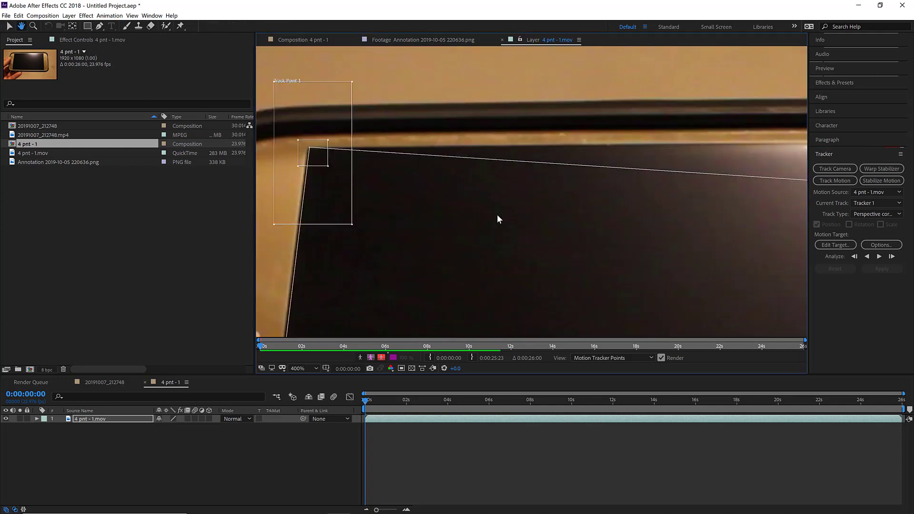
pyautogui.scroll(-4, 523, 210)
pyautogui.press('v')
pyautogui.scroll(4, 413, 197)
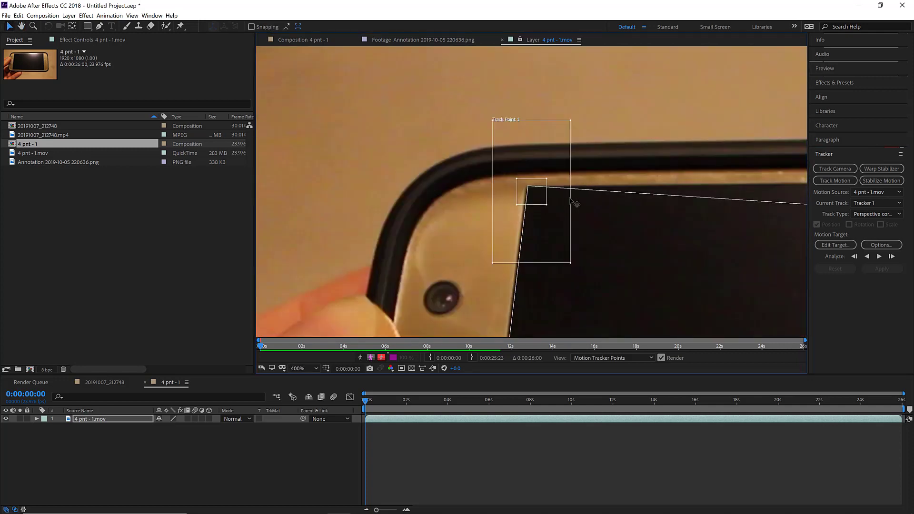
pyautogui.scroll(-4, 611, 188)
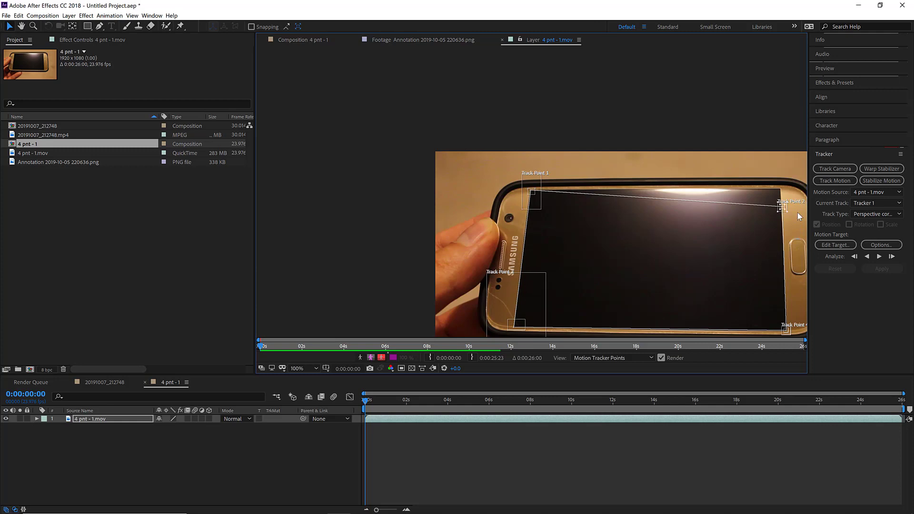
pyautogui.scroll(4, 787, 213)
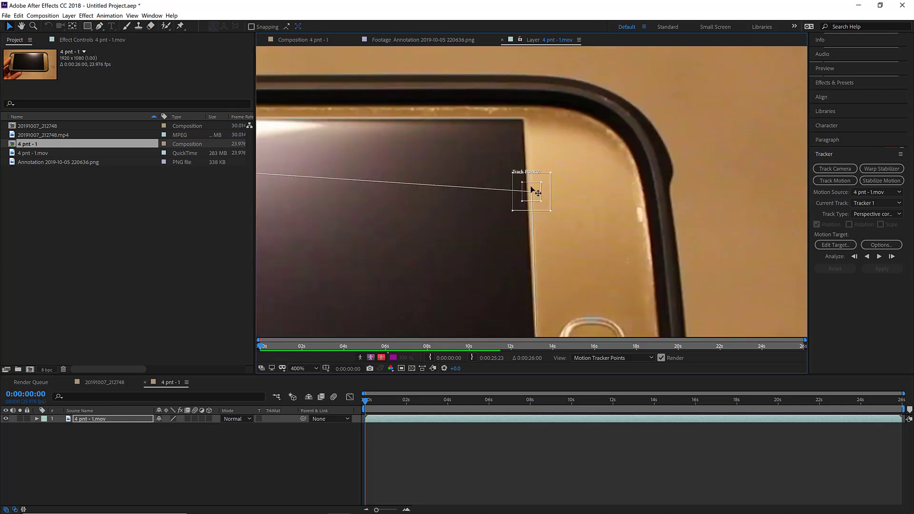
pyautogui.moveTo(532, 190); pyautogui.dragTo(499, 138)
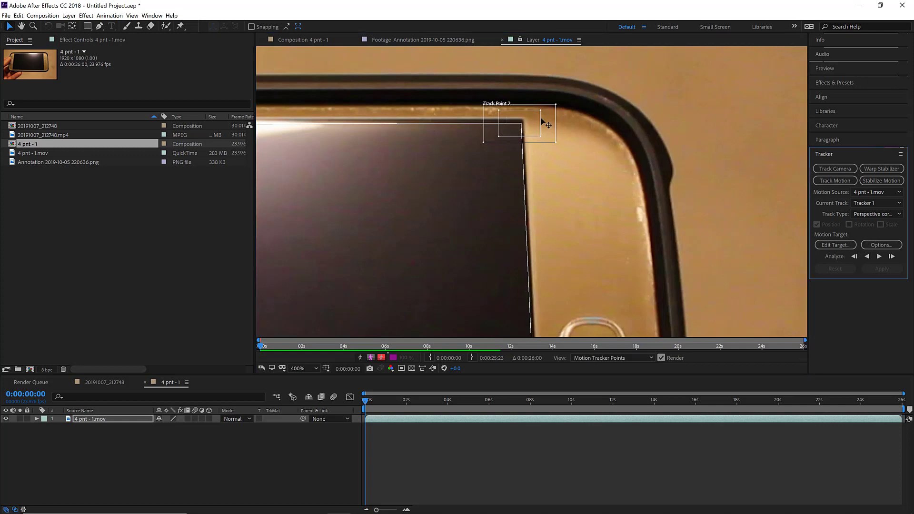
pyautogui.moveTo(529, 130); pyautogui.dragTo(576, 213)
# Align Track Point 4's attach point with the screen's lower-right corner and extend its search region vertically
pyautogui.scroll(-5, 586, 234)
pyautogui.scroll(-3, 596, 241)
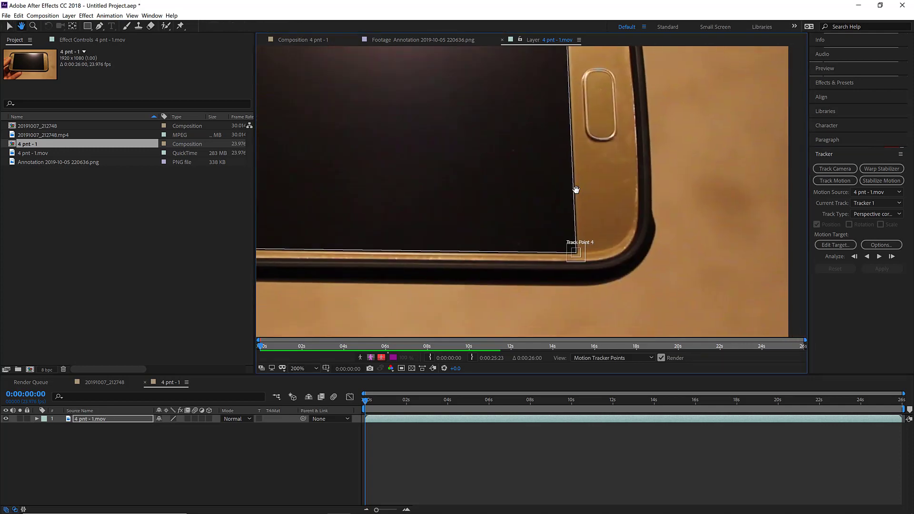
pyautogui.scroll(1, 587, 197)
pyautogui.scroll(-2, 590, 231)
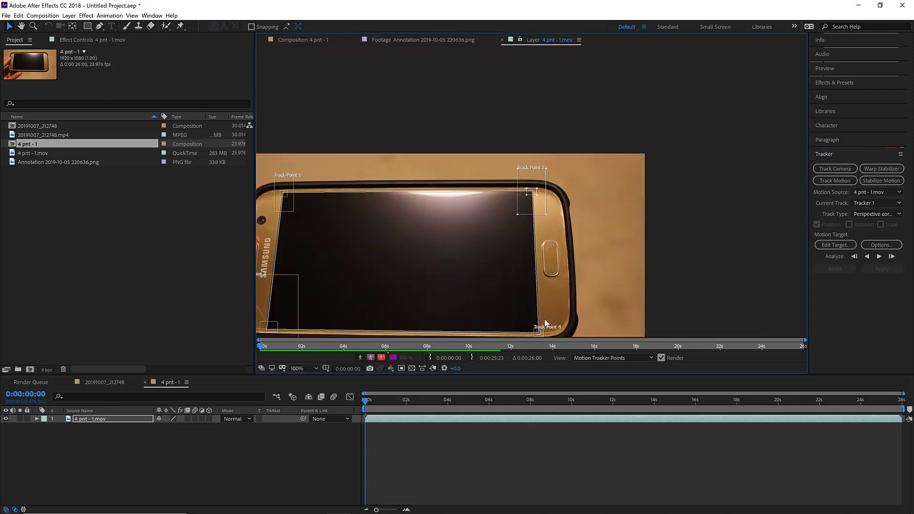
pyautogui.scroll(3, 583, 291)
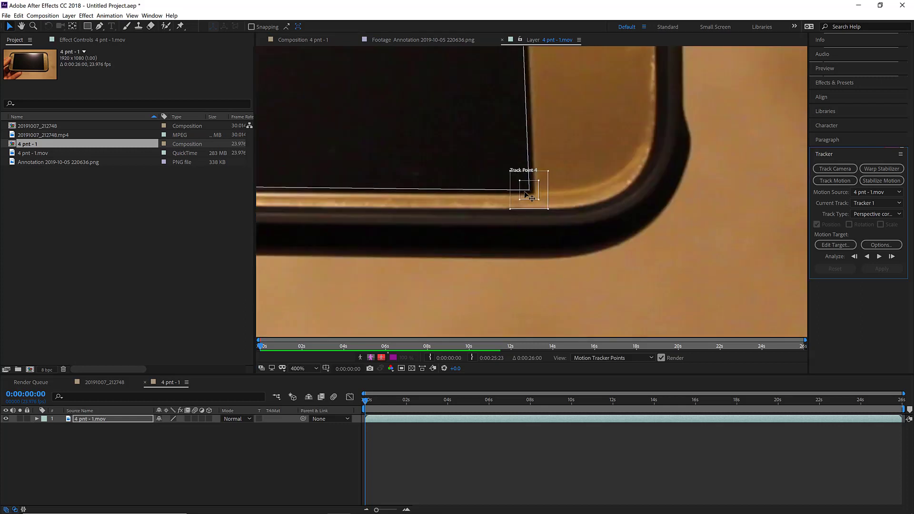
pyautogui.scroll(1, 529, 195)
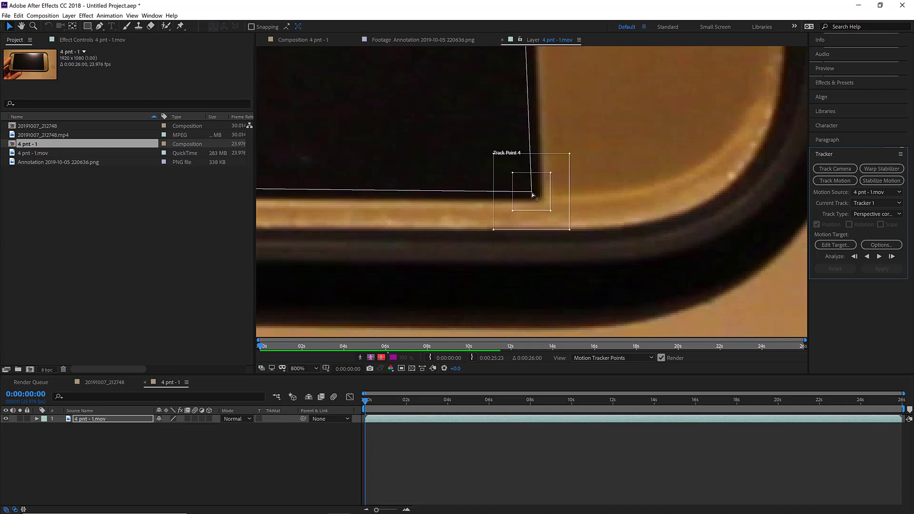
pyautogui.moveTo(533, 193); pyautogui.dragTo(543, 201)
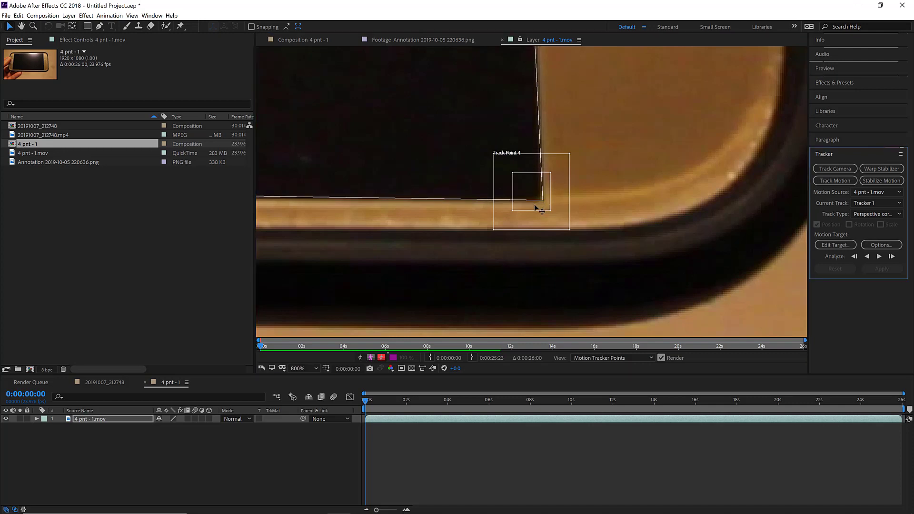
pyautogui.click(492, 241)
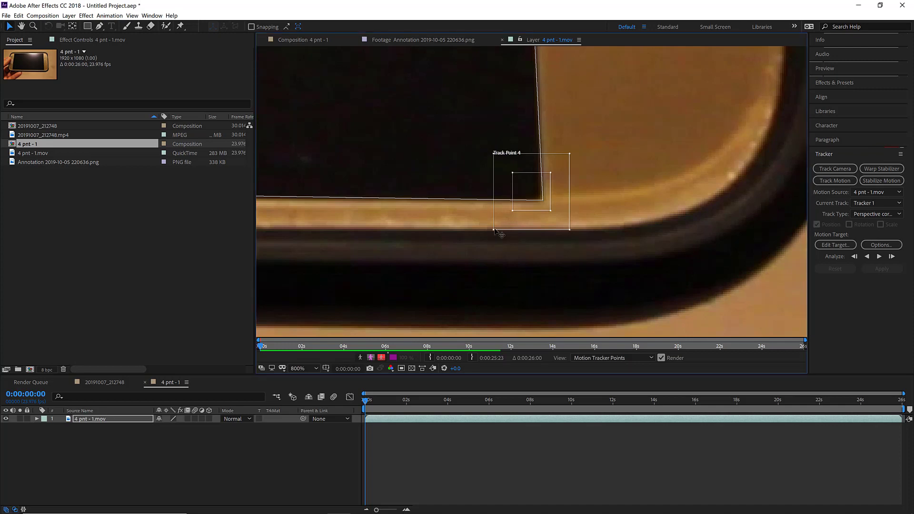
pyautogui.moveTo(495, 231); pyautogui.dragTo(492, 231)
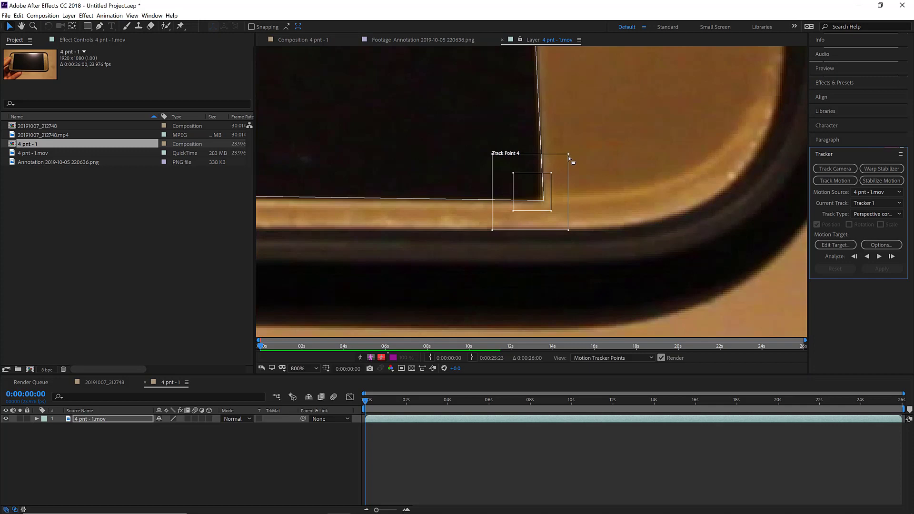
pyautogui.moveTo(568, 155); pyautogui.dragTo(587, 75)
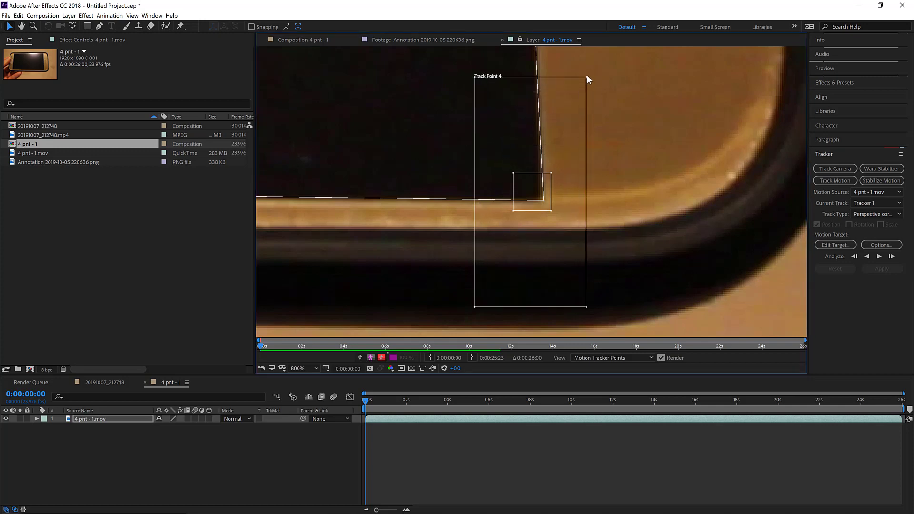
# Analyze the track forward, stop it at about 0:00:00:04, and shrink Track Point 3's search region around the lower-left corner
pyautogui.scroll(-6, 595, 80)
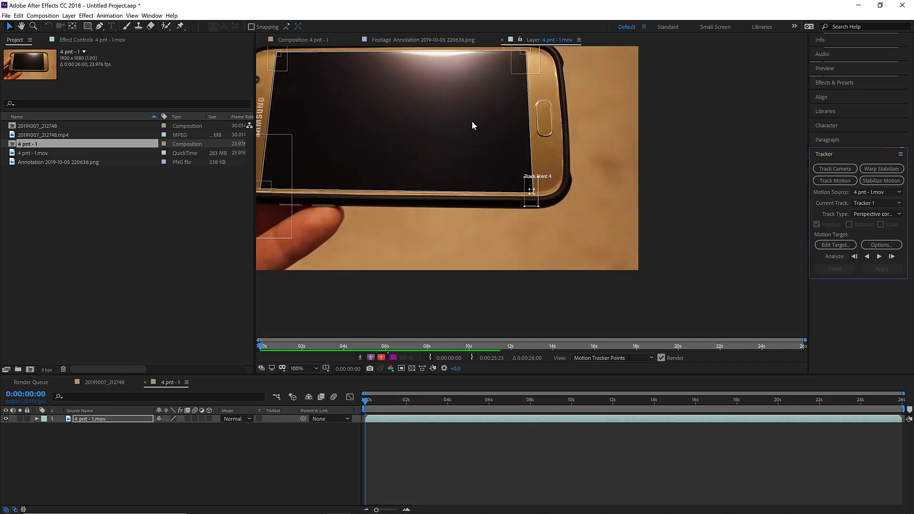
pyautogui.moveTo(473, 126); pyautogui.dragTo(565, 193)
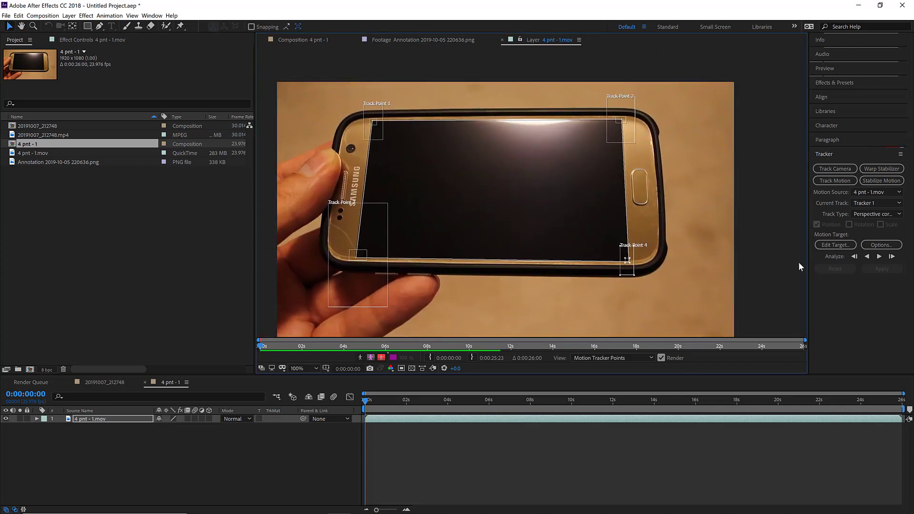
pyautogui.click(879, 256)
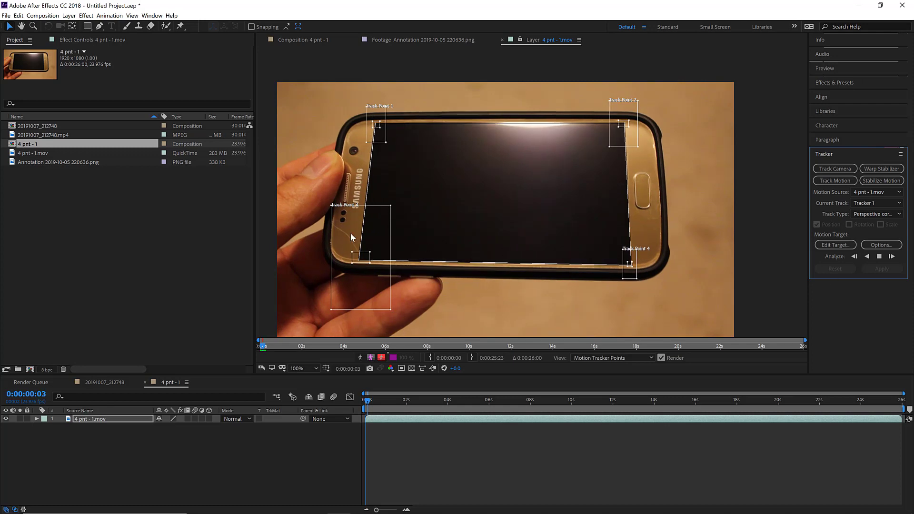
pyautogui.click(880, 257)
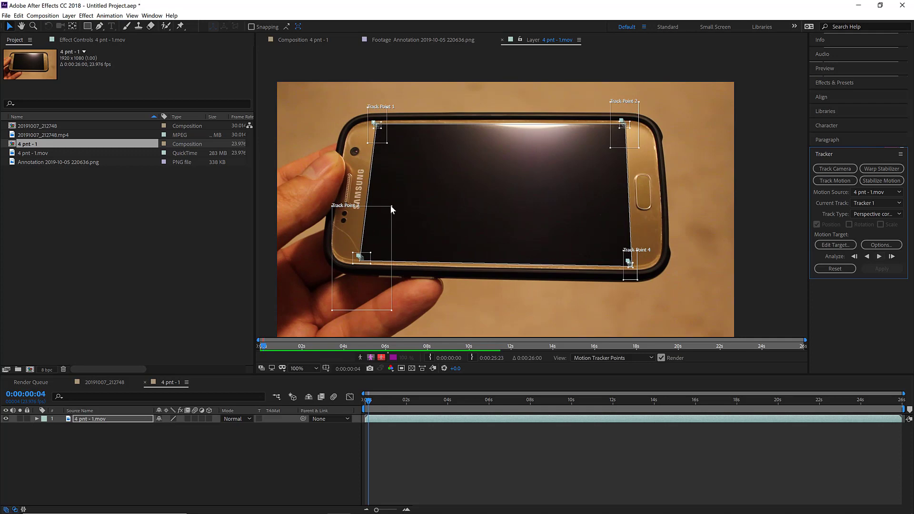
pyautogui.moveTo(391, 206); pyautogui.dragTo(379, 225)
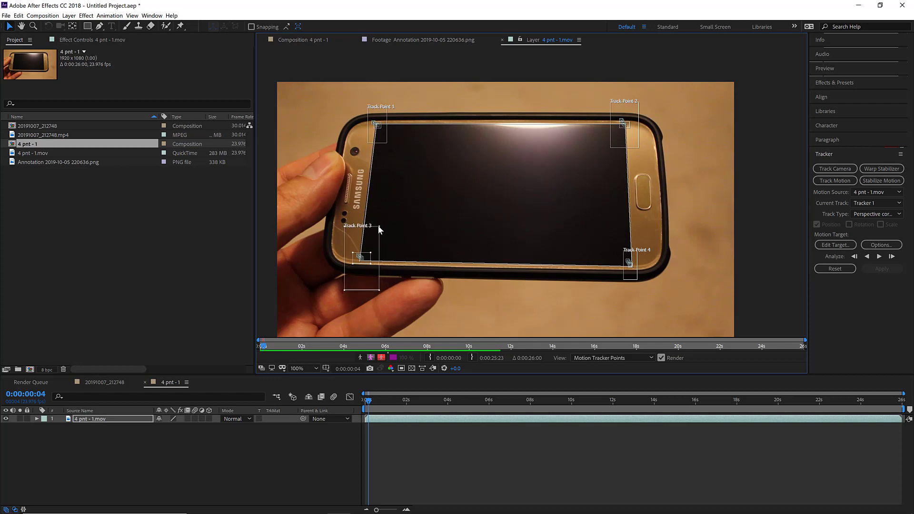
# Analyze the track forward from 0:00:00:04 and stop it at 0:00:01:19
pyautogui.click(879, 256)
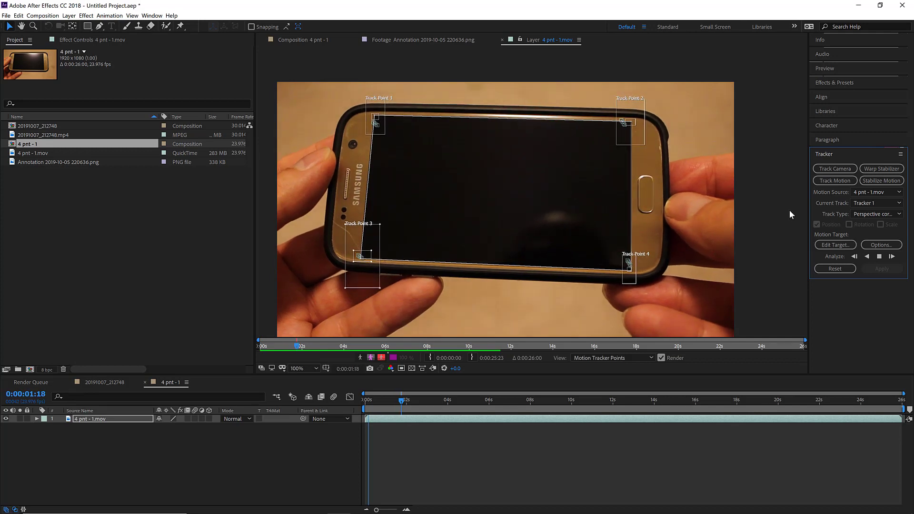
pyautogui.click(880, 256)
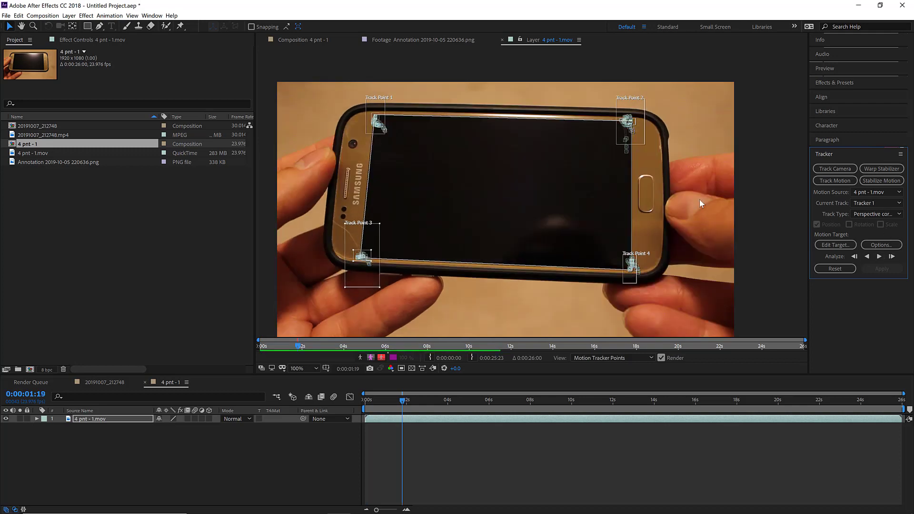
# Return to the frames after 0:00:01:00 and move Track Point 2 back onto the phone screen's upper-right corner at 0:00:01:03
pyautogui.scroll(2, 680, 114)
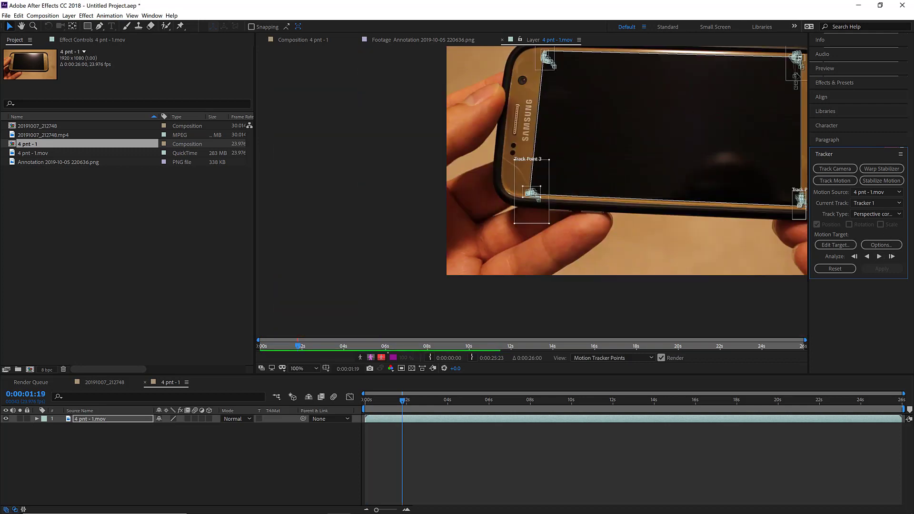
pyautogui.scroll(2, 767, 79)
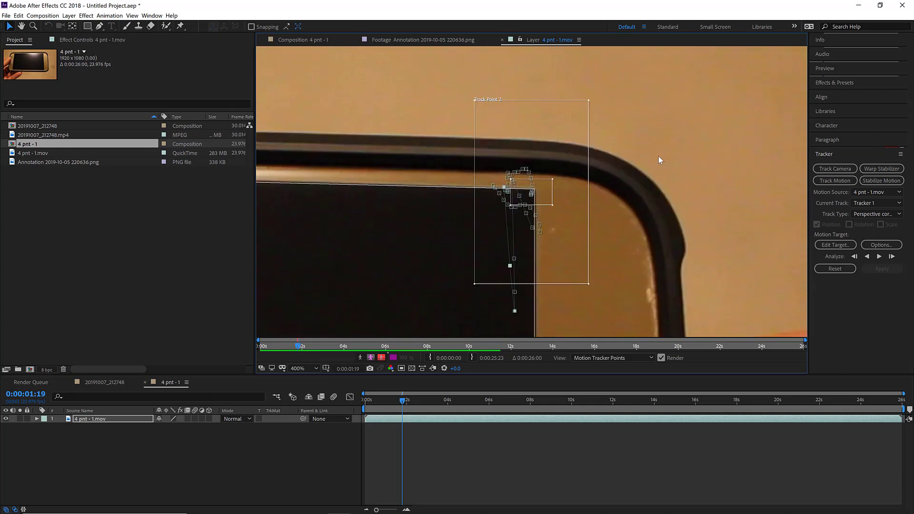
pyautogui.moveTo(400, 403); pyautogui.dragTo(386, 405)
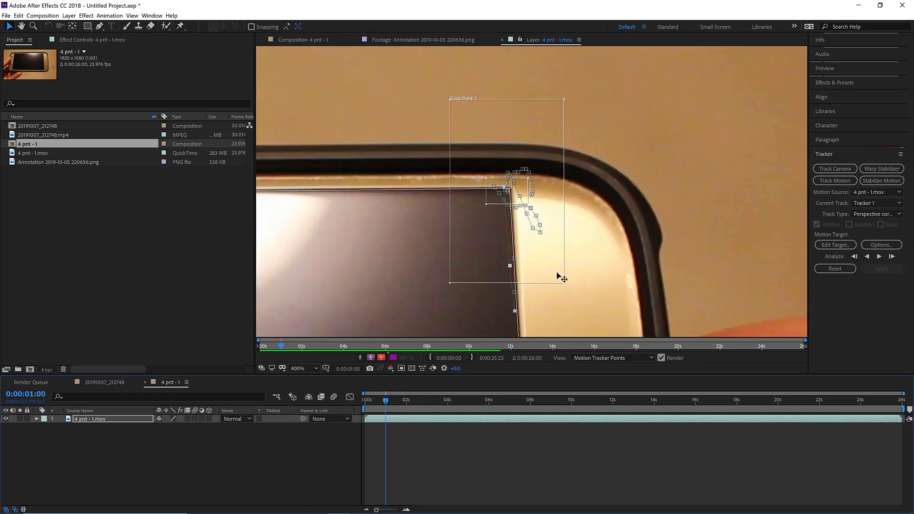
pyautogui.moveTo(610, 233); pyautogui.dragTo(611, 233)
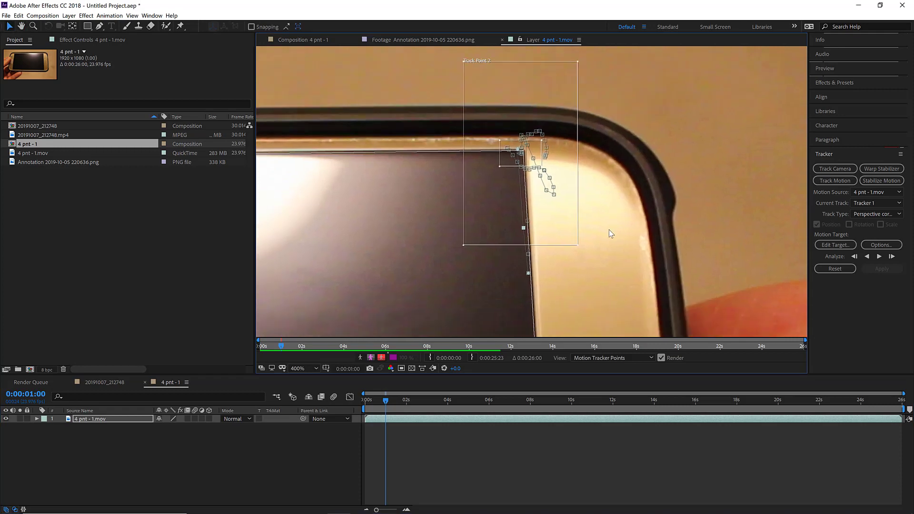
pyautogui.press('pagedown')
pyautogui.press('pagedown')
pyautogui.press('pagedown')
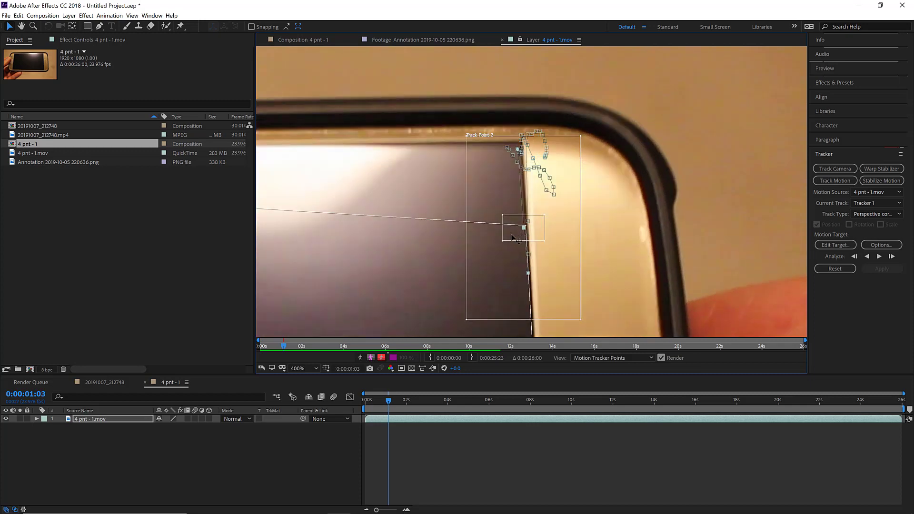
pyautogui.scroll(1, 527, 164)
pyautogui.moveTo(531, 114); pyautogui.dragTo(501, 202)
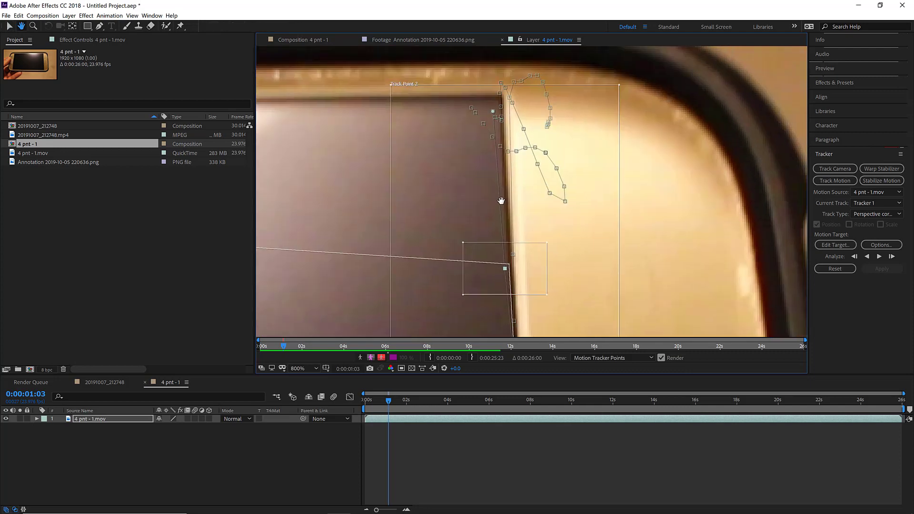
pyautogui.moveTo(484, 295); pyautogui.dragTo(476, 125)
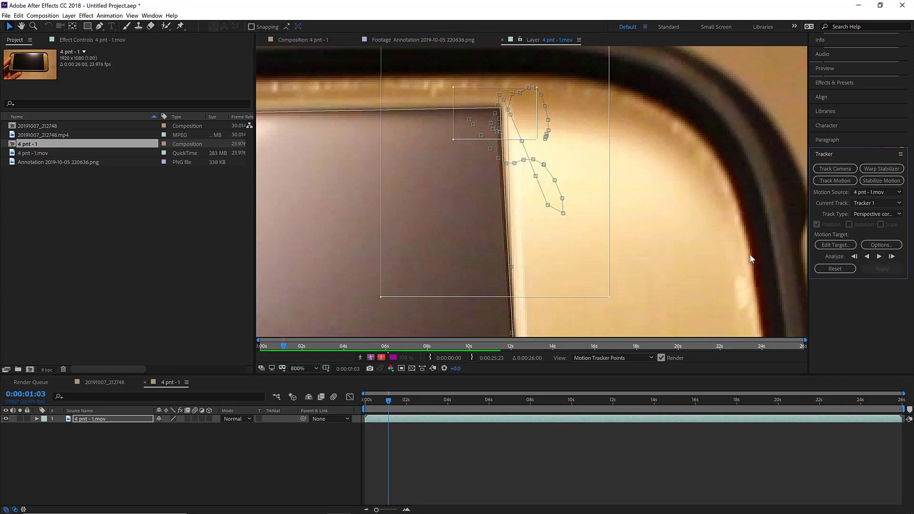
# Reposition Track Point 2 on the screen's upper-right corner frame by frame at 0:00:01:04, 0:00:01:05 and 0:00:01:06
pyautogui.press('pagedown')
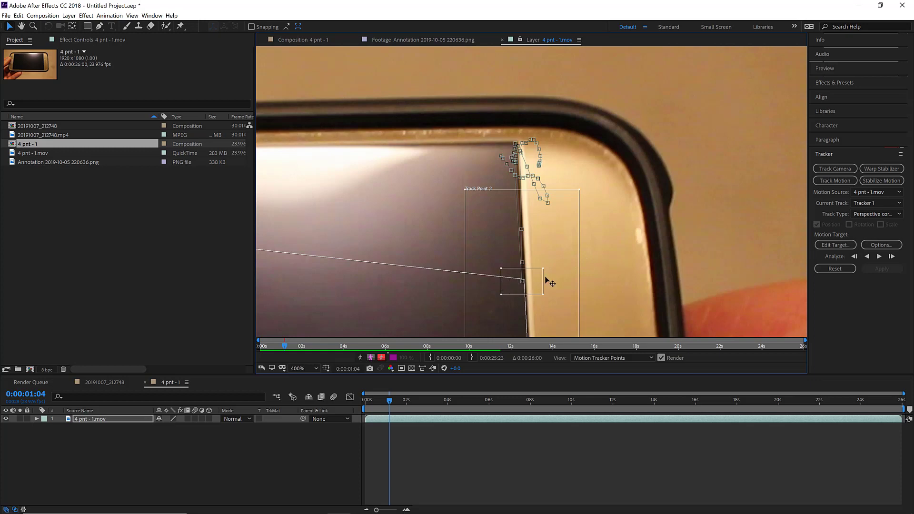
pyautogui.moveTo(512, 288); pyautogui.dragTo(508, 156)
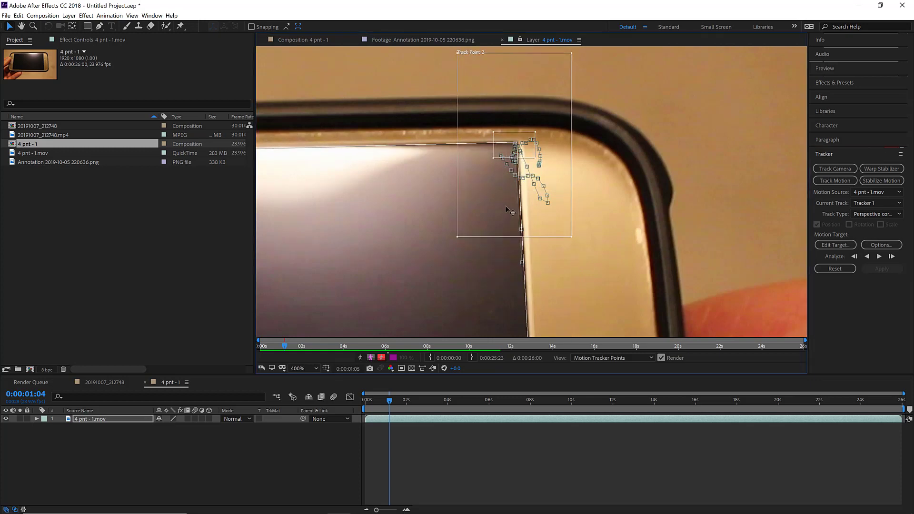
pyautogui.press('pagedown')
pyautogui.moveTo(509, 196); pyautogui.dragTo(500, 145)
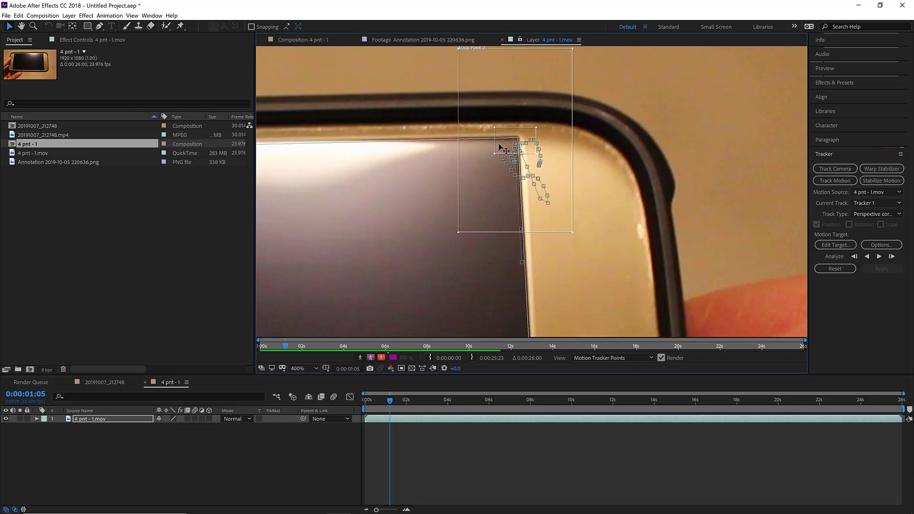
pyautogui.press('pagedown')
pyautogui.moveTo(509, 236); pyautogui.dragTo(511, 141)
# Nudge Track Point 2 onto the corner at 0:00:01:09 and re-analyze the track forward to 0:00:01:18
pyautogui.press('pagedown')
pyautogui.press('pagedown')
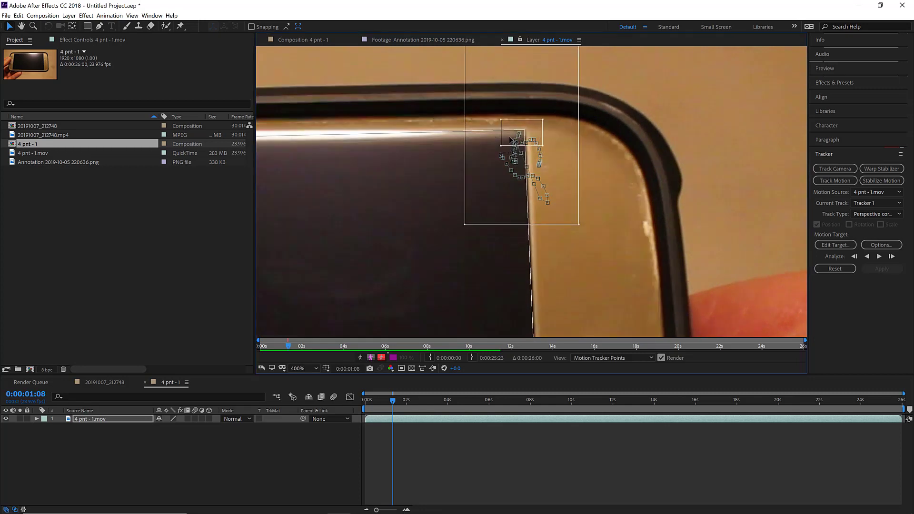
pyautogui.press('pagedown')
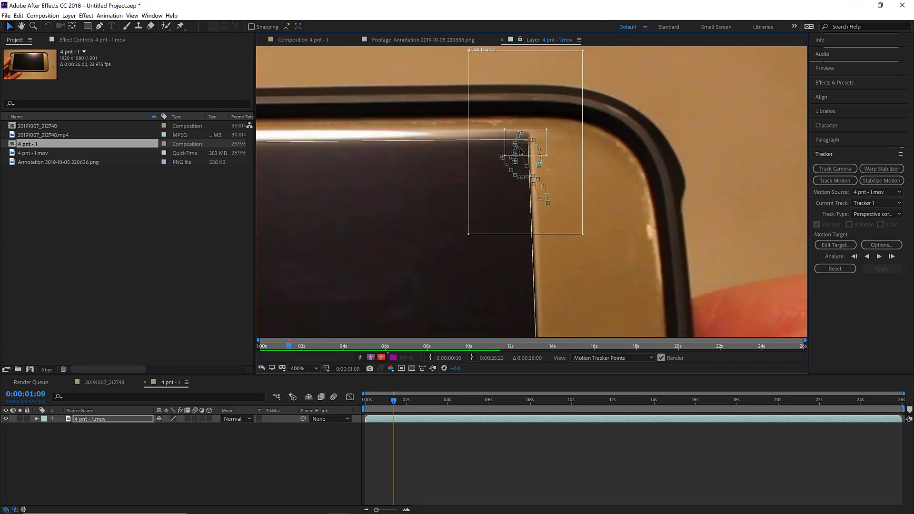
pyautogui.moveTo(543, 139); pyautogui.dragTo(541, 134)
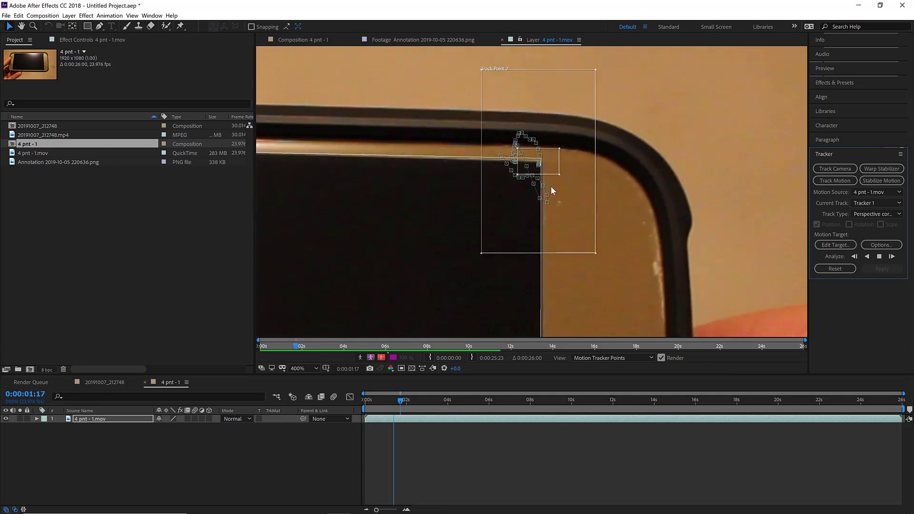
pyautogui.click(879, 256)
# Place the image Annotation 2019-10-05 220636.png above the 4 pnt - 1.mov layer in the composition
pyautogui.scroll(-4, 464, 216)
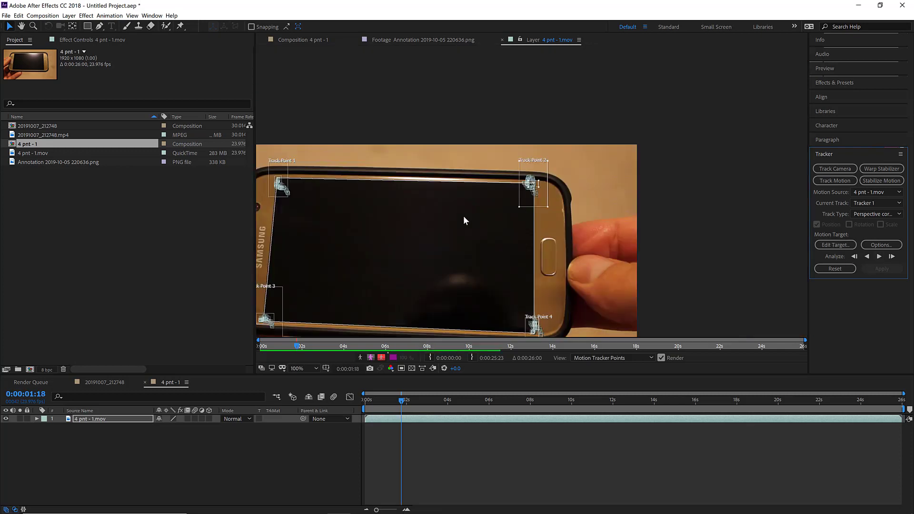
pyautogui.moveTo(463, 216); pyautogui.dragTo(502, 194)
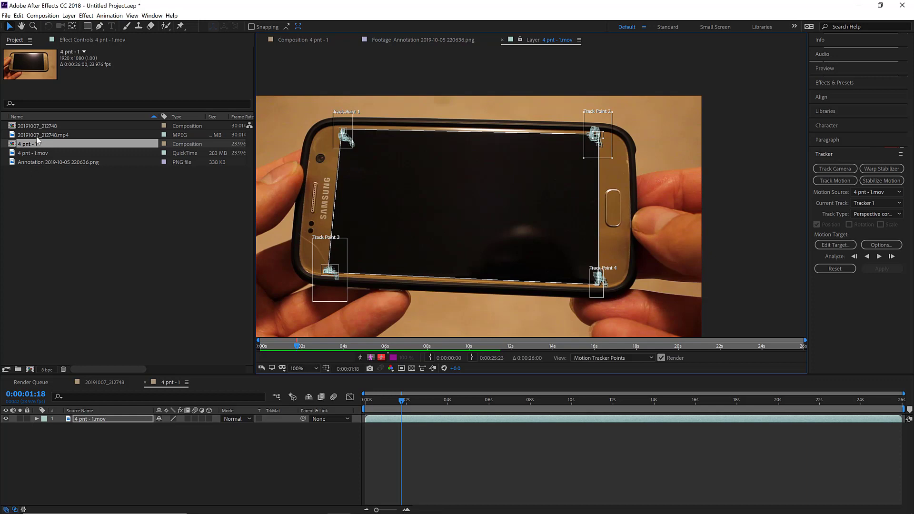
pyautogui.moveTo(38, 160)
pyautogui.mouseDown()
pyautogui.moveTo(51, 314)
pyautogui.moveTo(88, 434)
pyautogui.moveTo(90, 417)
pyautogui.mouseUp()
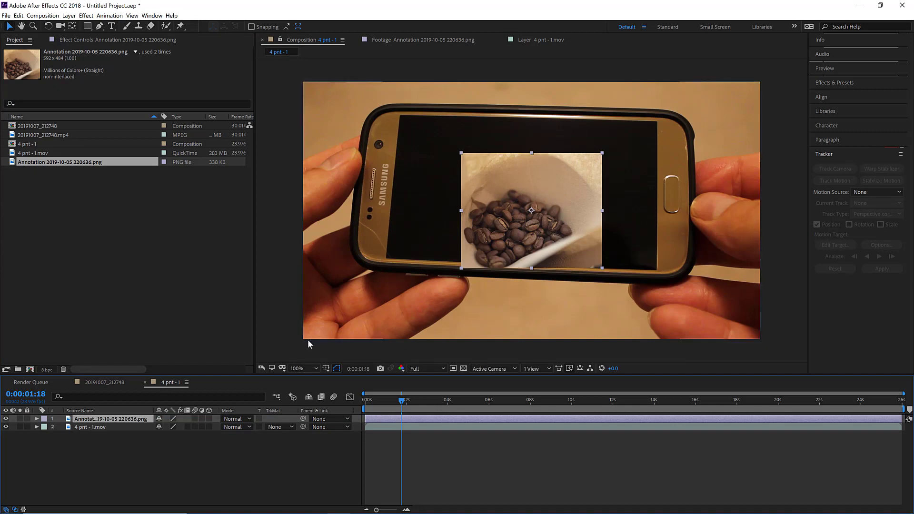
# Set the annotation image layer as the motion target of the phone footage's Tracker 1 and apply the perspective corner pin
pyautogui.click(115, 426)
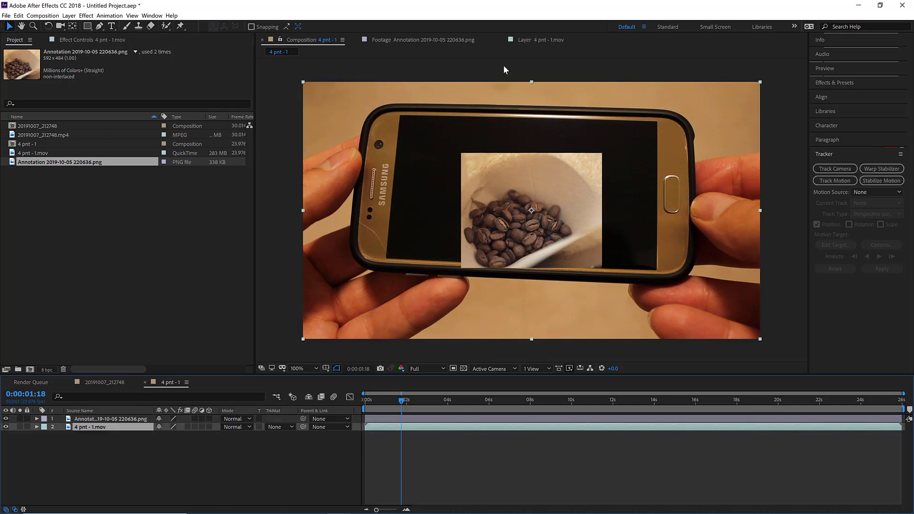
pyautogui.click(530, 41)
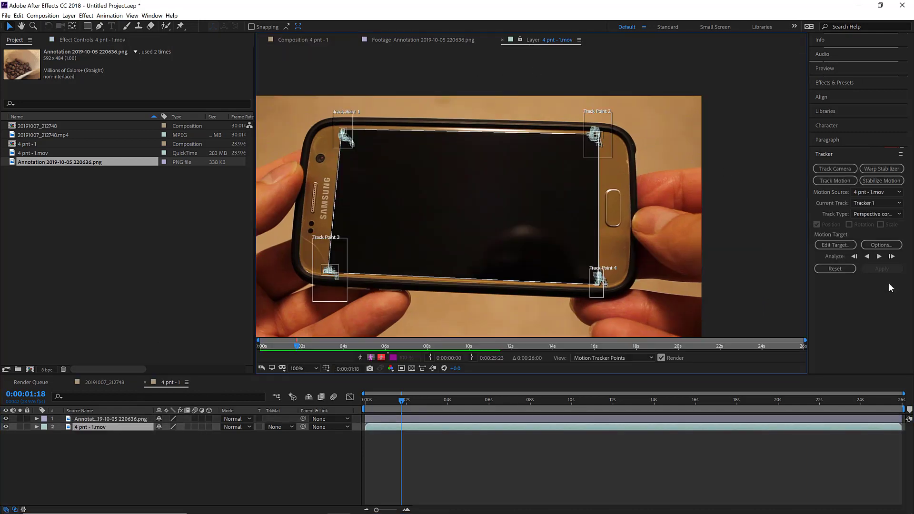
pyautogui.click(841, 244)
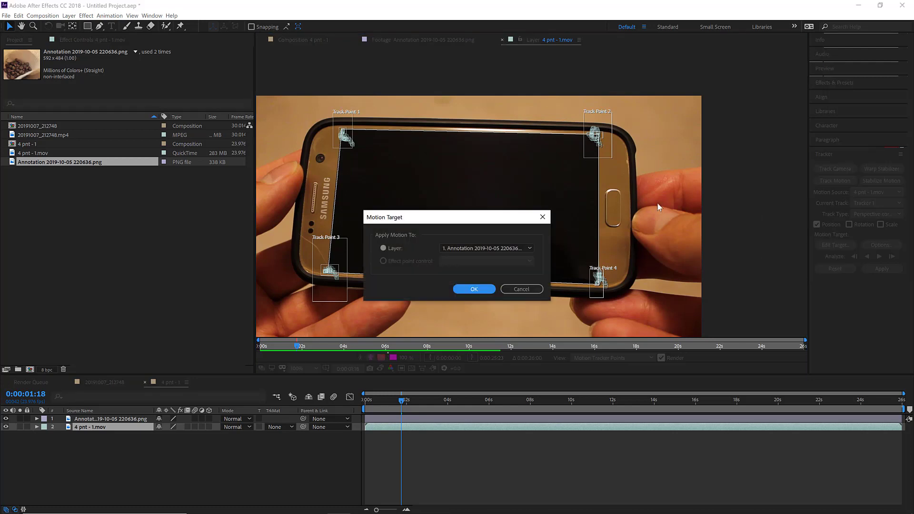
pyautogui.click(473, 289)
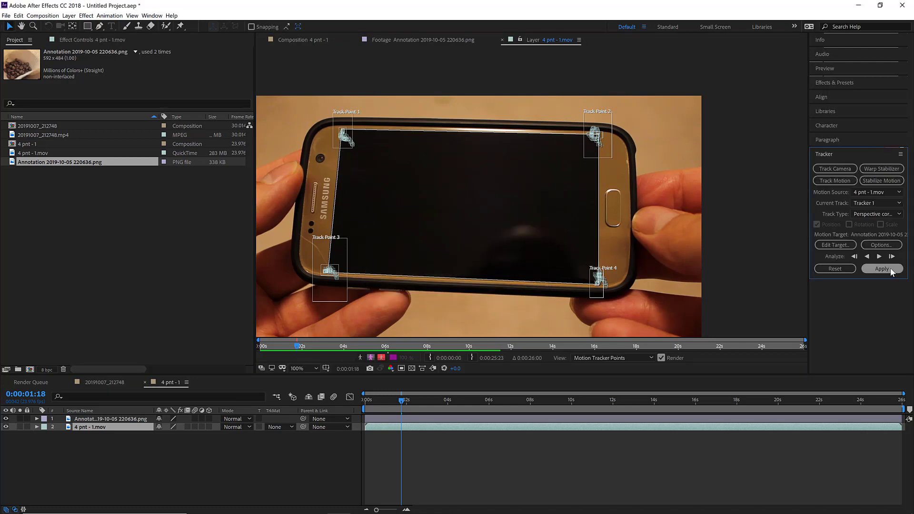
pyautogui.click(882, 269)
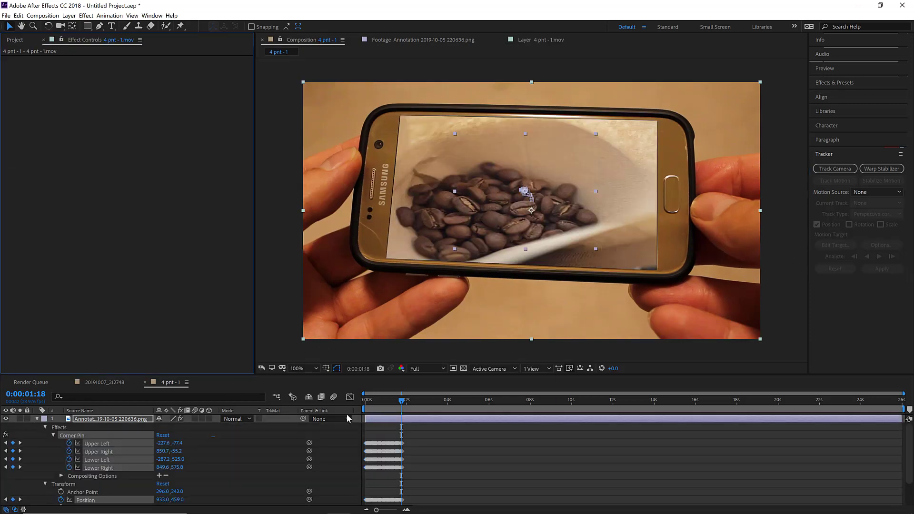
# End the work area at 0:00:01:19 and preview the corner-pinned image over the phone footage
pyautogui.moveTo(381, 402); pyautogui.dragTo(355, 410)
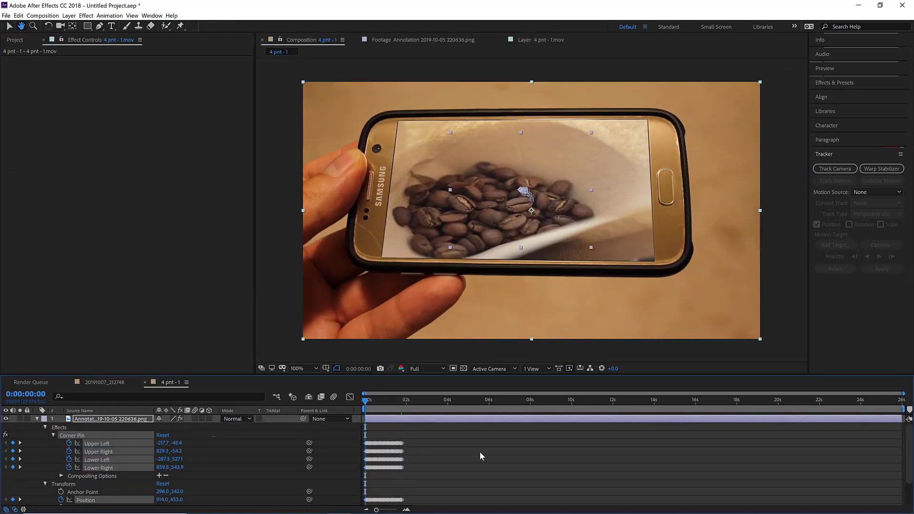
pyautogui.press('space')
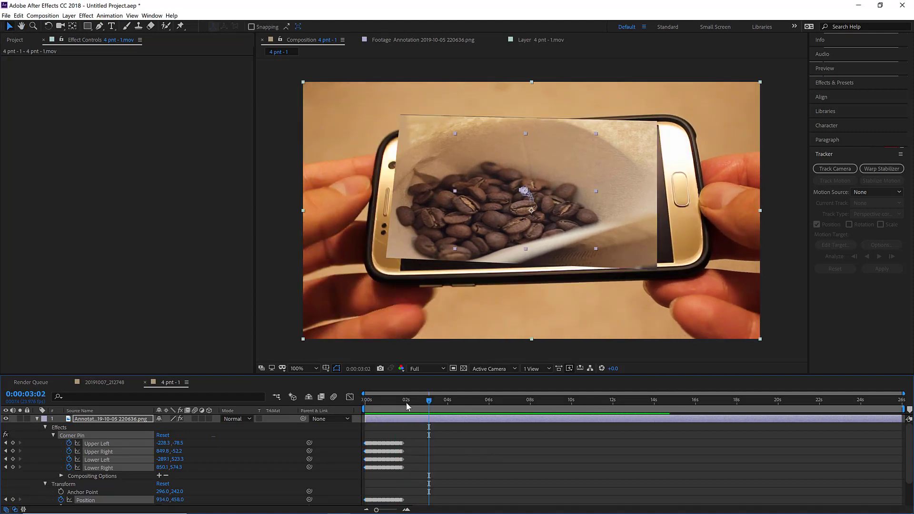
pyautogui.moveTo(406, 401)
pyautogui.mouseDown()
pyautogui.moveTo(390, 402)
pyautogui.moveTo(402, 406)
pyautogui.mouseUp()
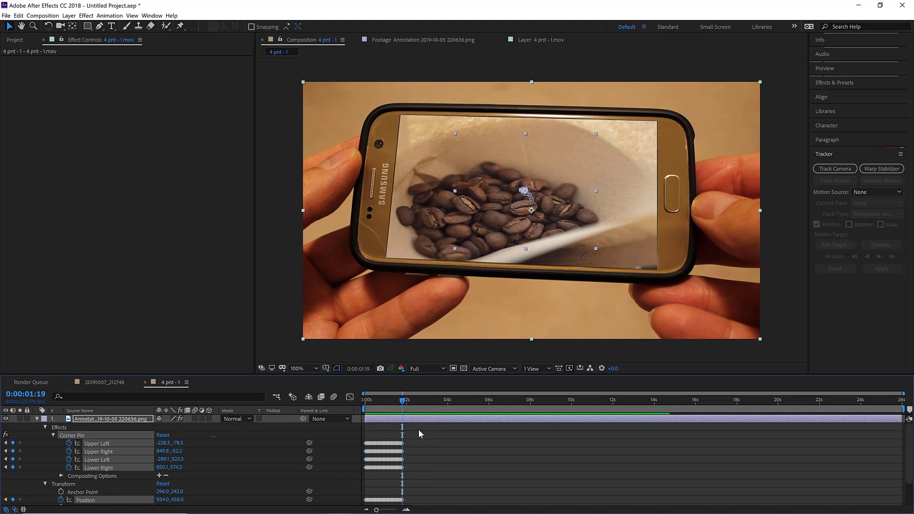
pyautogui.press('n')
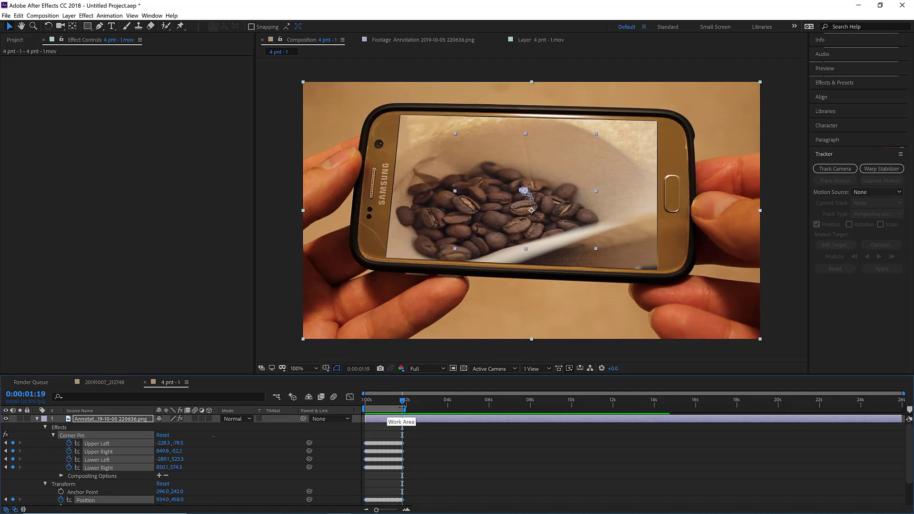
pyautogui.press('space')
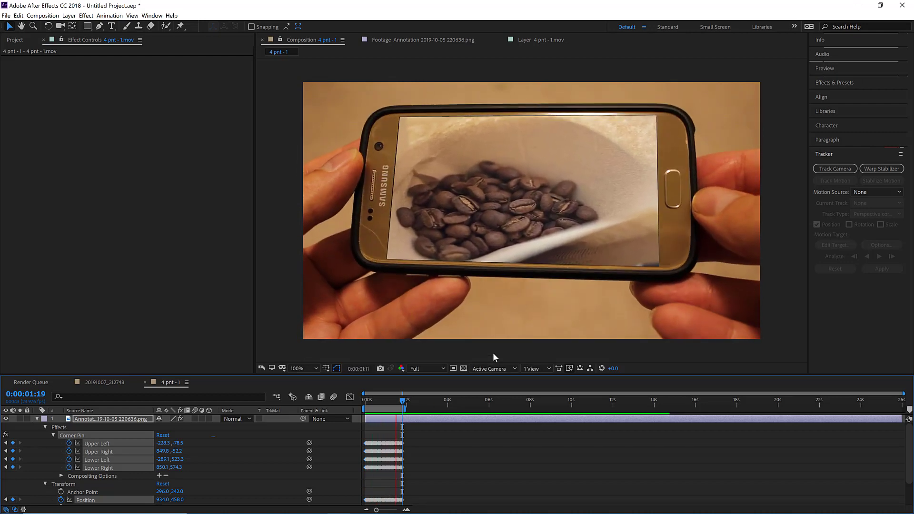
pyautogui.press('space')
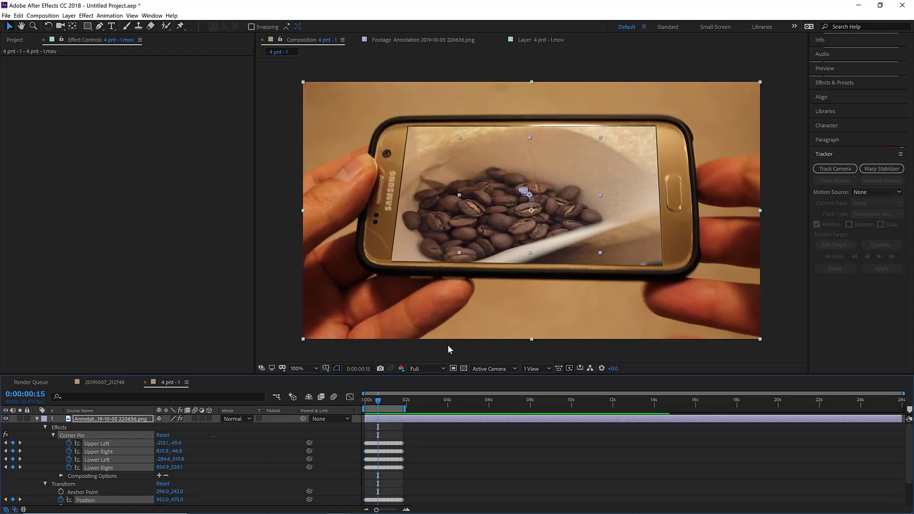
# Reveal the annotation image layer's opacity property and set it to 75%
pyautogui.click(115, 422)
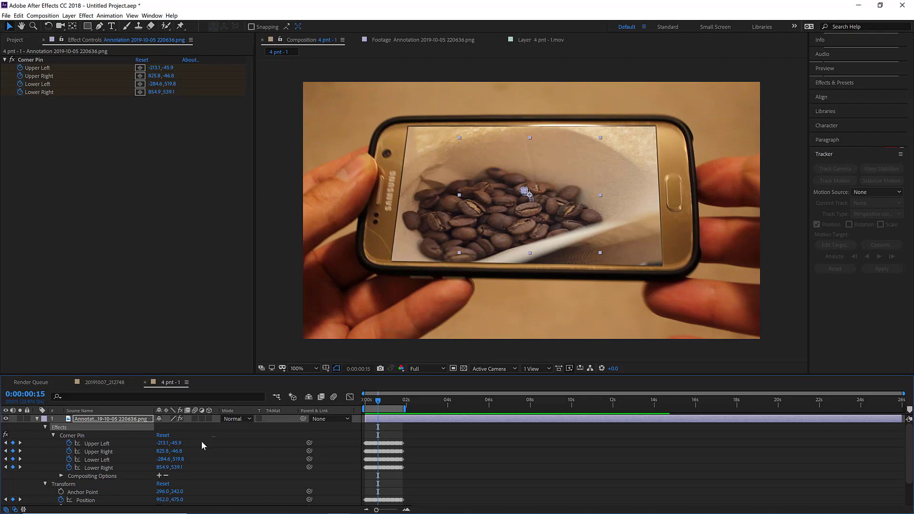
pyautogui.click(202, 444)
pyautogui.click(113, 419)
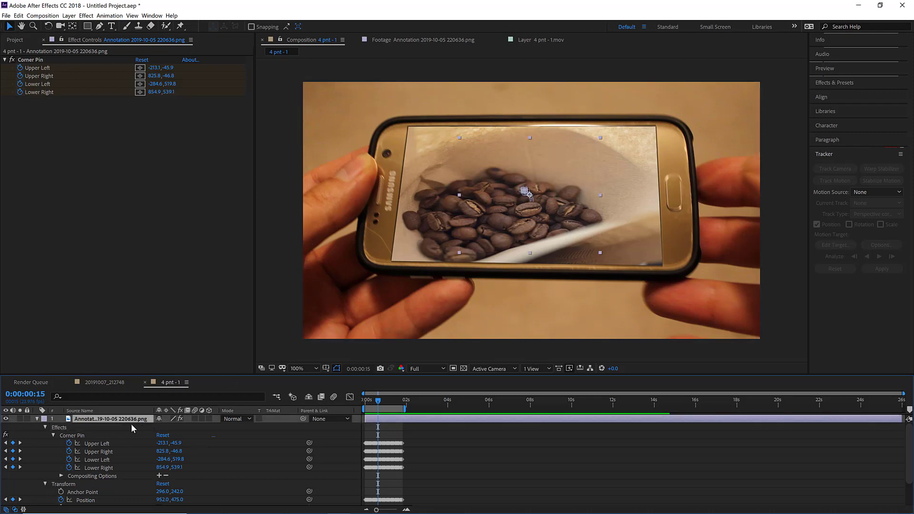
pyautogui.press('t')
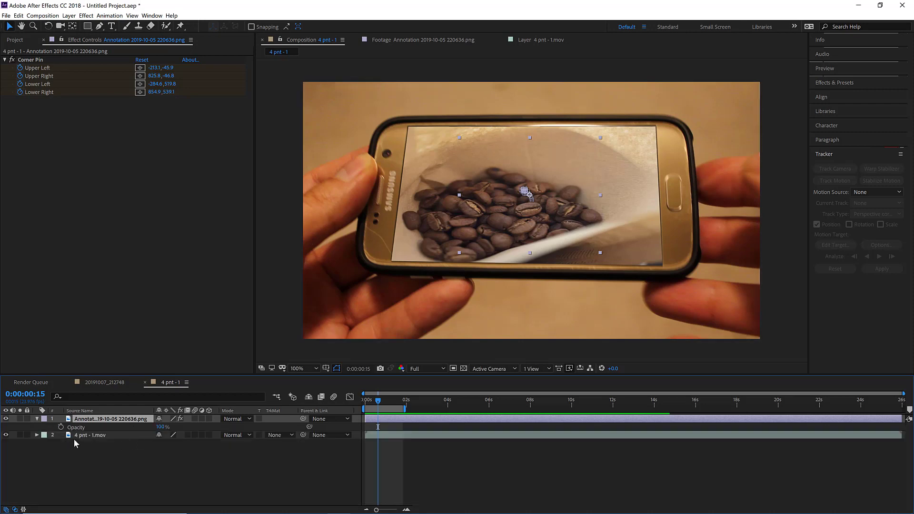
pyautogui.click(37, 419)
pyautogui.click(37, 419)
pyautogui.press('t')
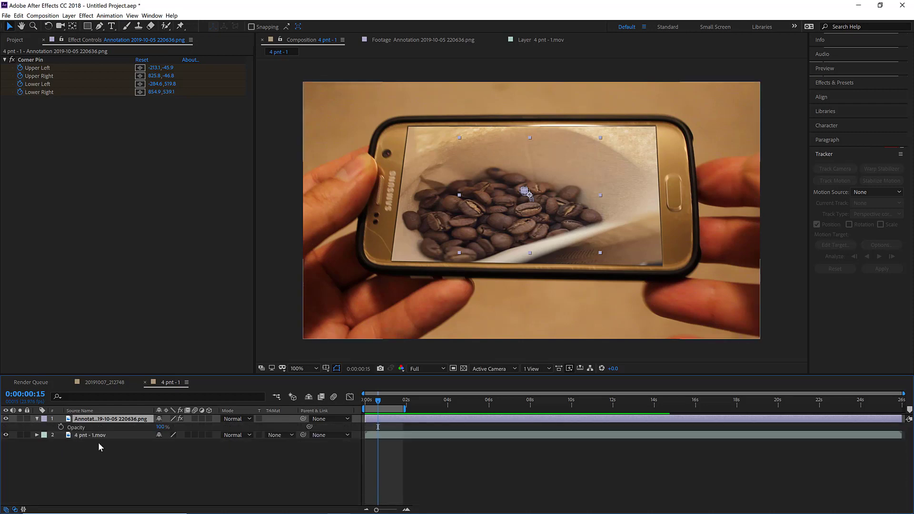
pyautogui.press('t')
pyautogui.moveTo(161, 427); pyautogui.dragTo(143, 431)
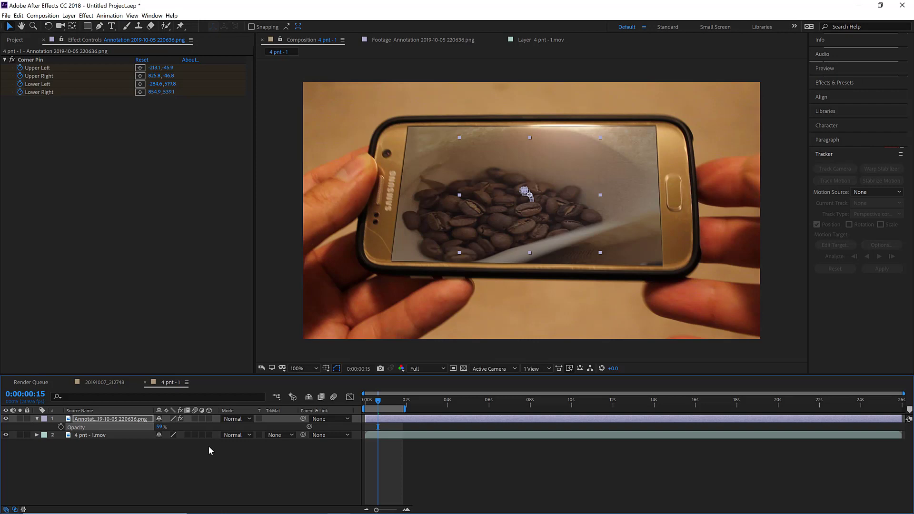
pyautogui.click(161, 428)
pyautogui.write('75')
pyautogui.press('Return')
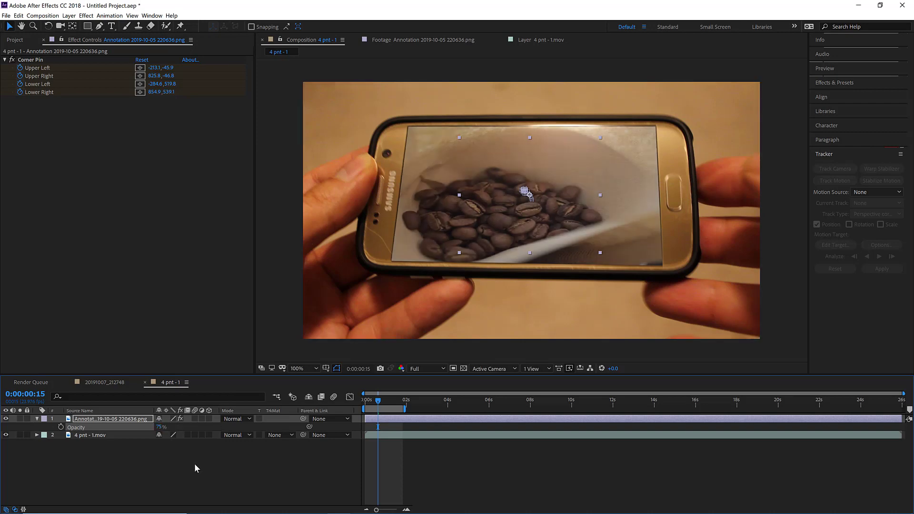
# Preview the 75% opacity coffee-bean image over the phone footage from the start of the composition
pyautogui.click(181, 477)
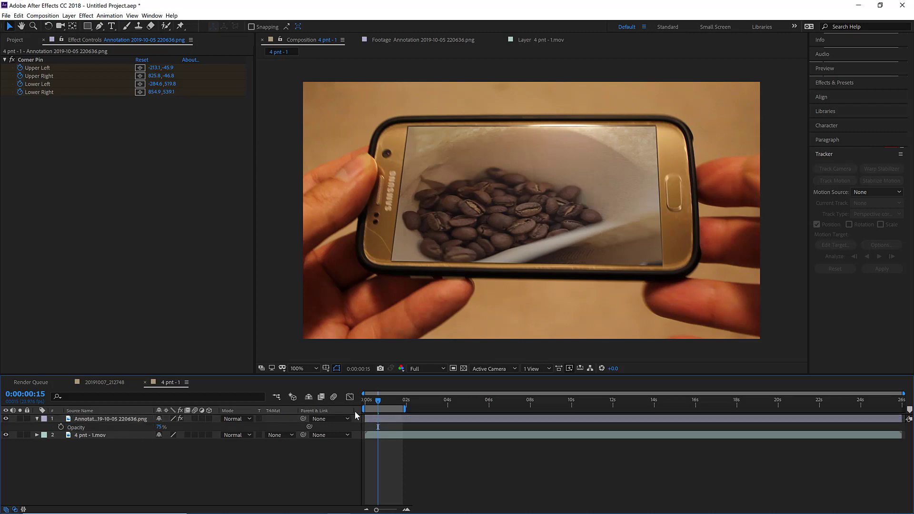
pyautogui.moveTo(378, 401); pyautogui.dragTo(338, 409)
pyautogui.press('h')
pyautogui.press('space')
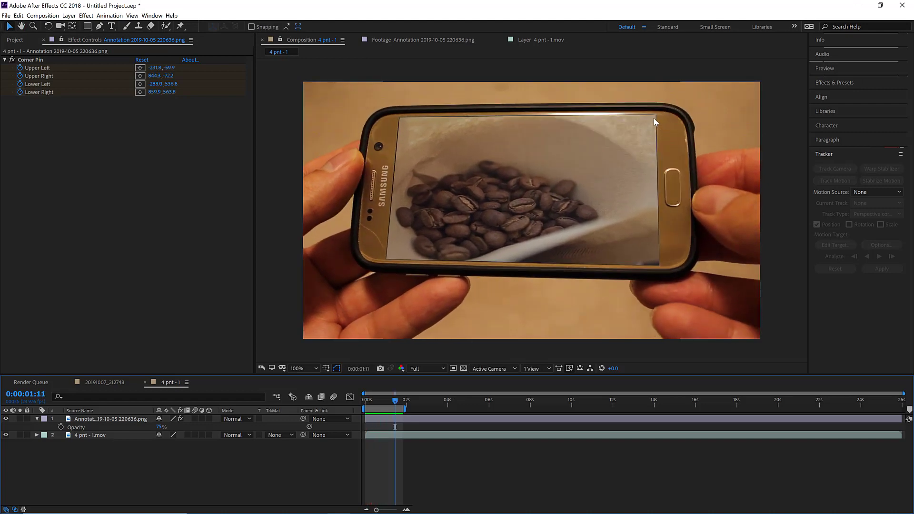
# Reveal the annotation image layer's scale, try 95% and 98%, and settle on 98.5%
pyautogui.click(86, 419)
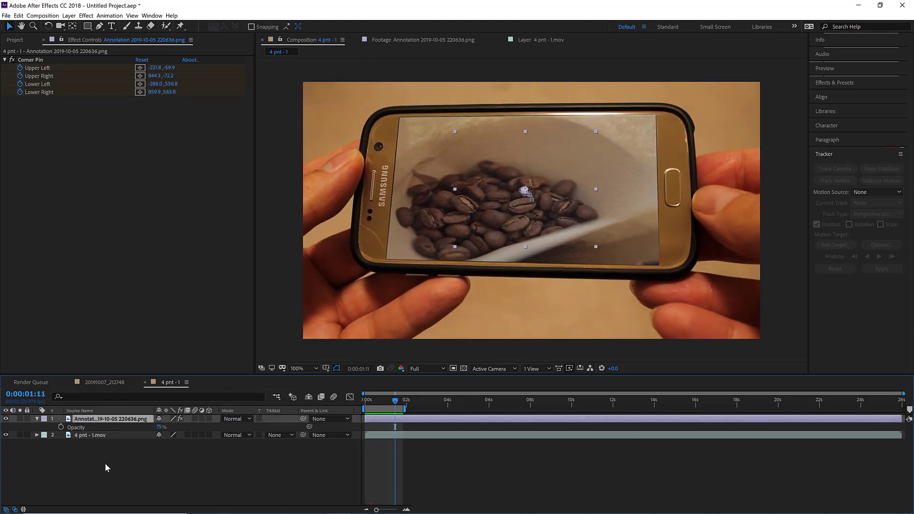
pyautogui.press('s')
pyautogui.write('95')
pyautogui.press('Return')
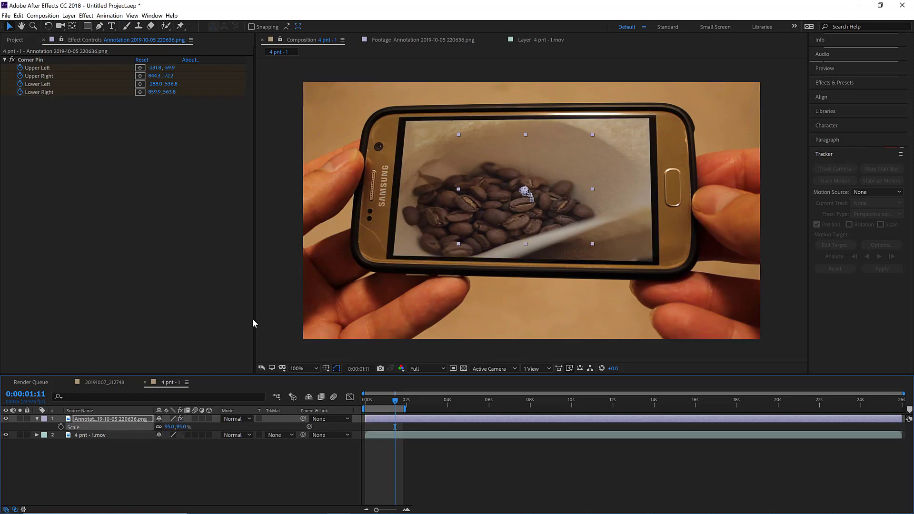
pyautogui.click(181, 428)
pyautogui.write('98')
pyautogui.press('Return')
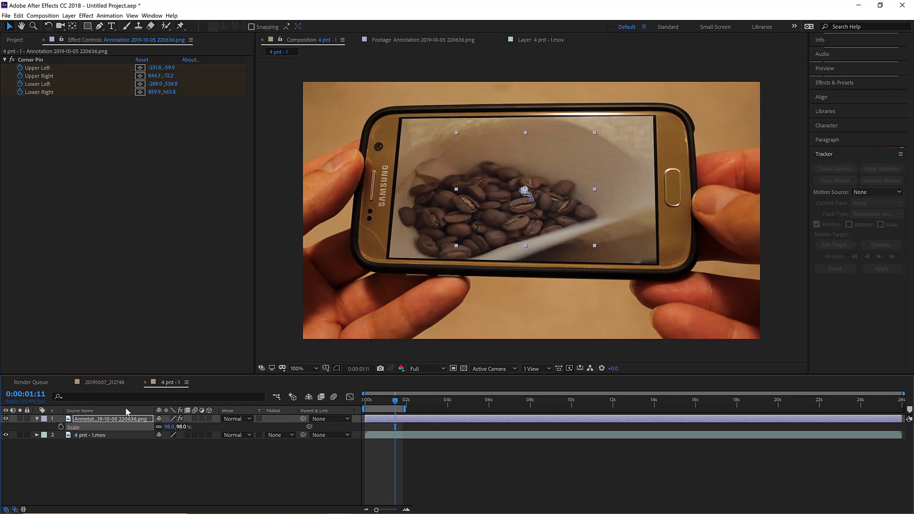
pyautogui.click(184, 428)
pyautogui.press('Return')
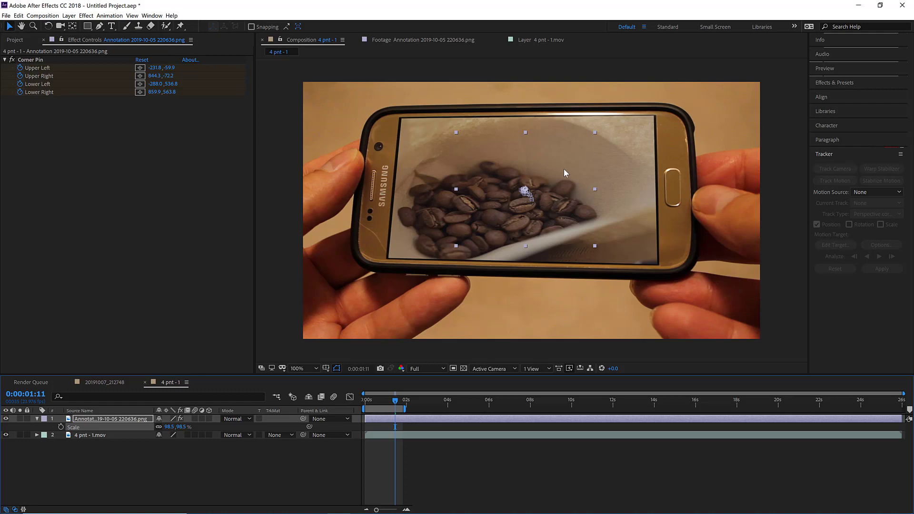
# Preview the rescaled image on the phone from the start and stop at 0:00:00:23
pyautogui.click(386, 401)
pyautogui.moveTo(373, 403); pyautogui.dragTo(343, 405)
pyautogui.press('space')
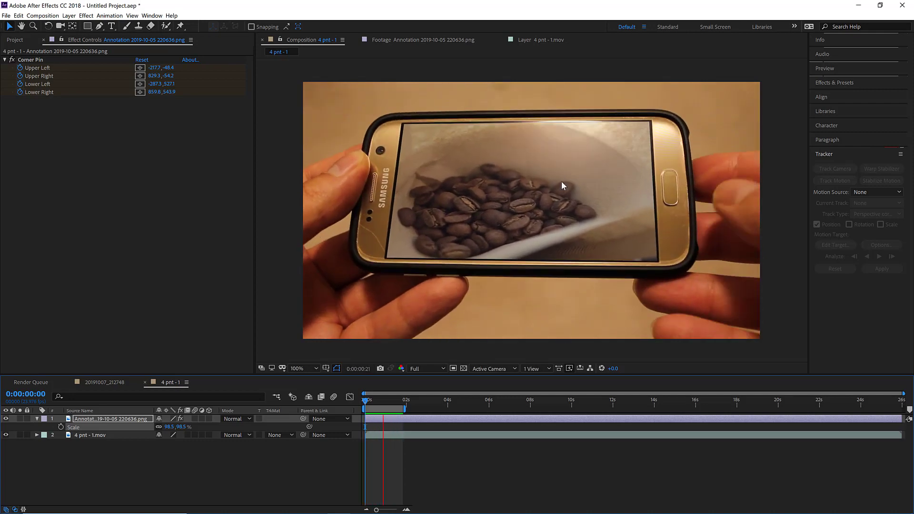
pyautogui.press('space')
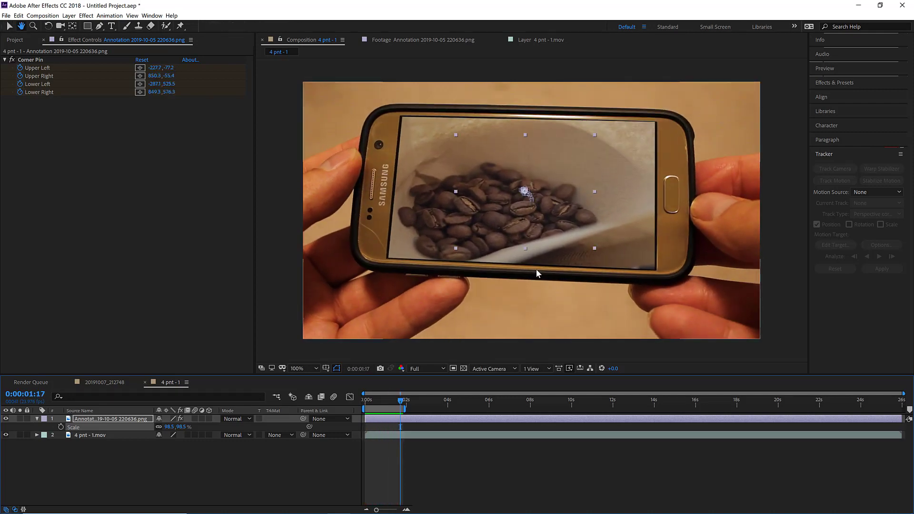
pyautogui.press('space')
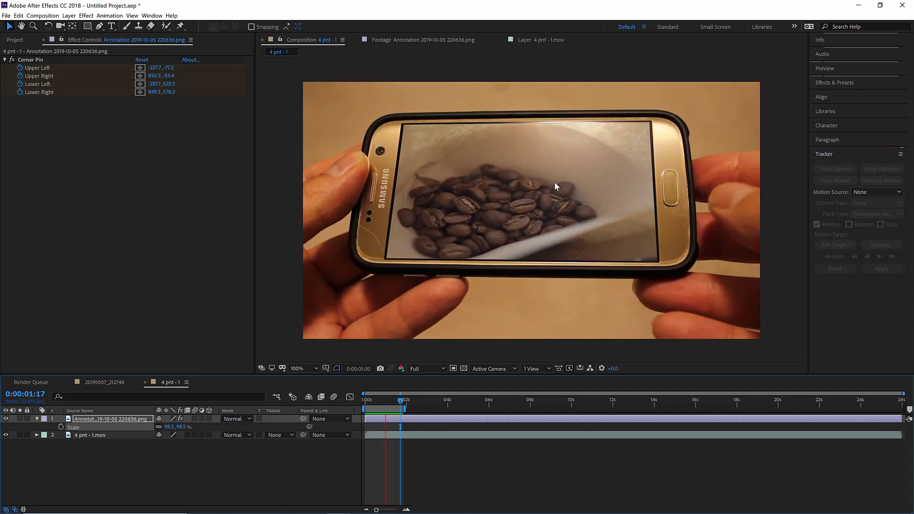
pyautogui.press('space')
pyautogui.moveTo(390, 405); pyautogui.dragTo(386, 406)
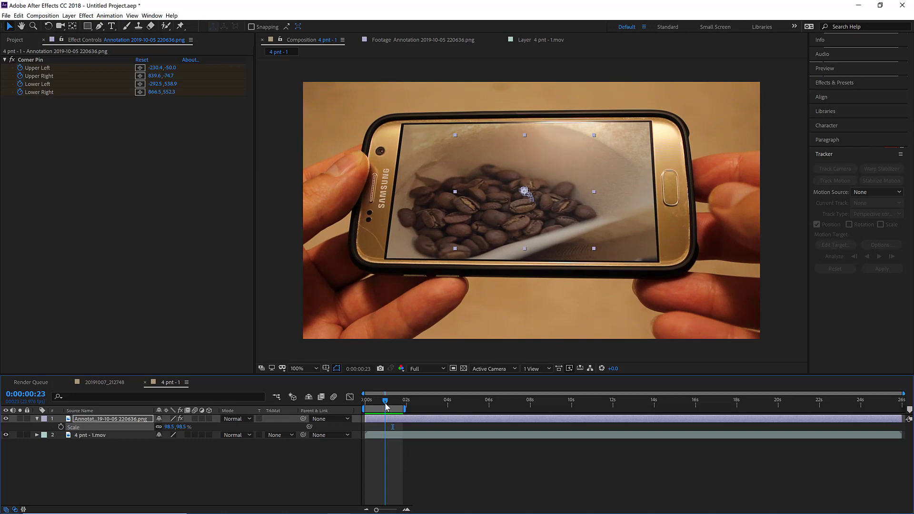
# Set the annotation image layer's blending mode to Screen
pyautogui.click(168, 471)
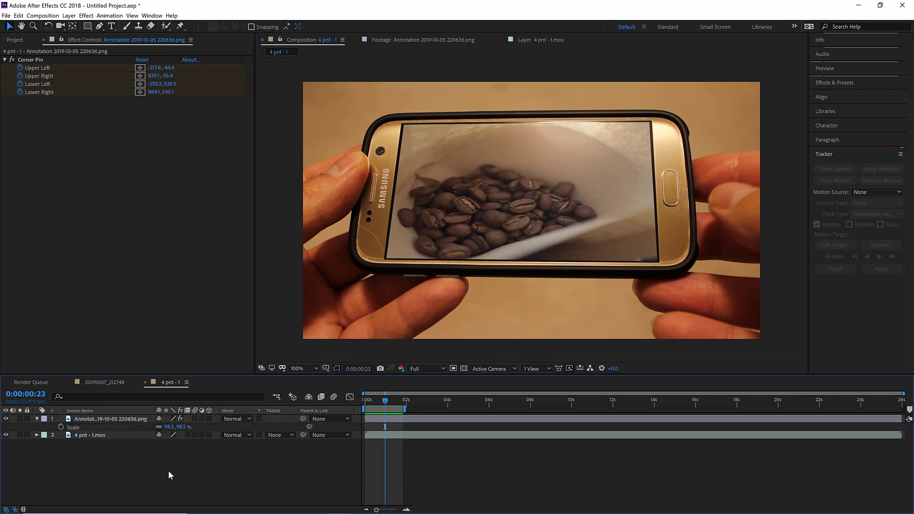
pyautogui.click(114, 419)
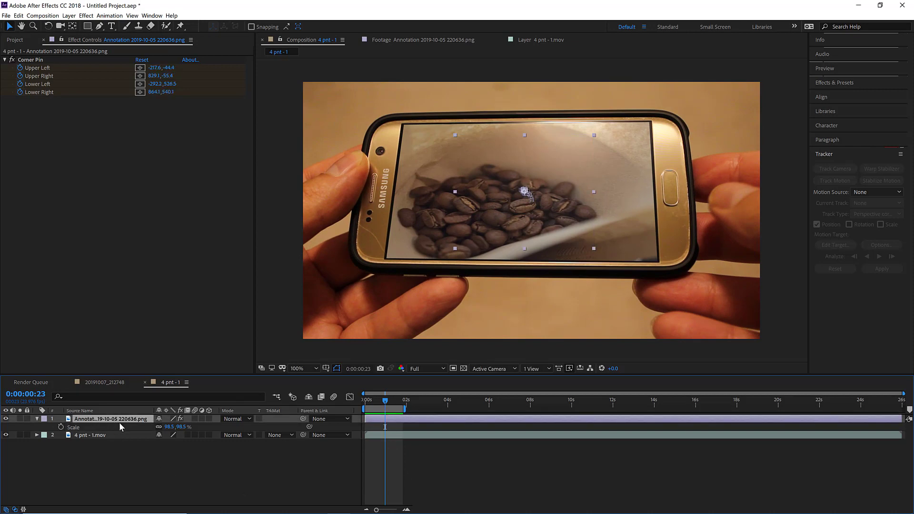
pyautogui.click(15, 509)
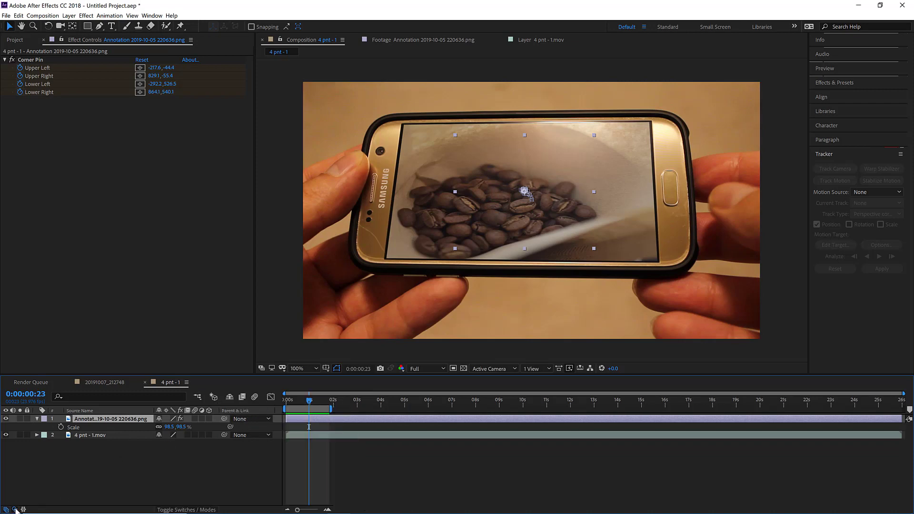
pyautogui.click(14, 510)
pyautogui.click(236, 420)
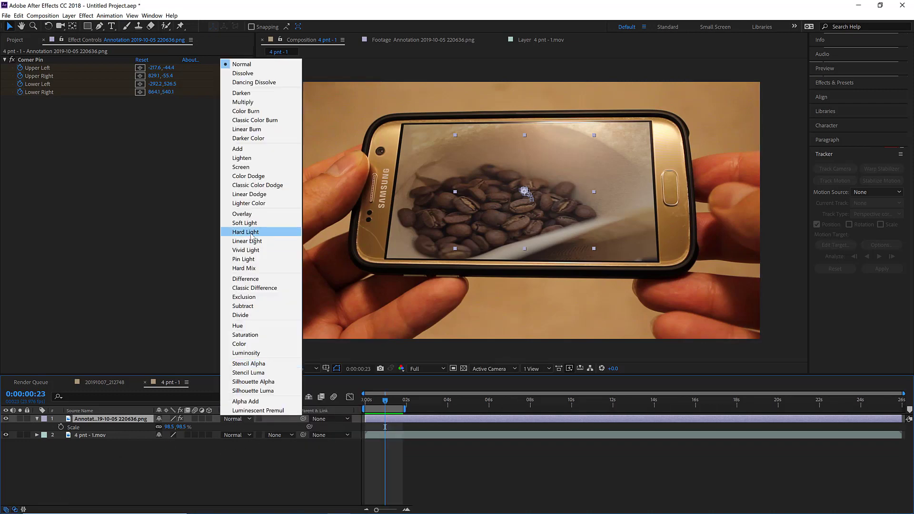
pyautogui.click(262, 169)
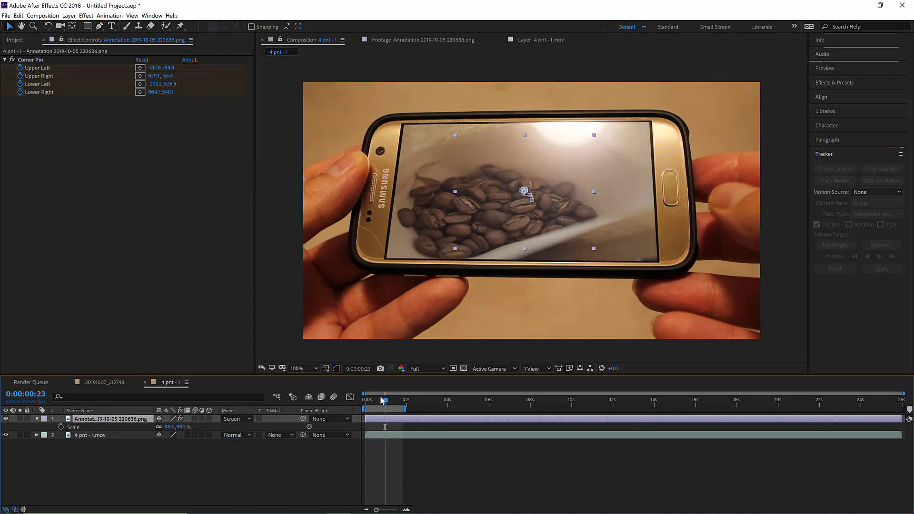
# Play the Screen-blended image over the phone footage from the start of the composition
pyautogui.moveTo(381, 401); pyautogui.dragTo(348, 399)
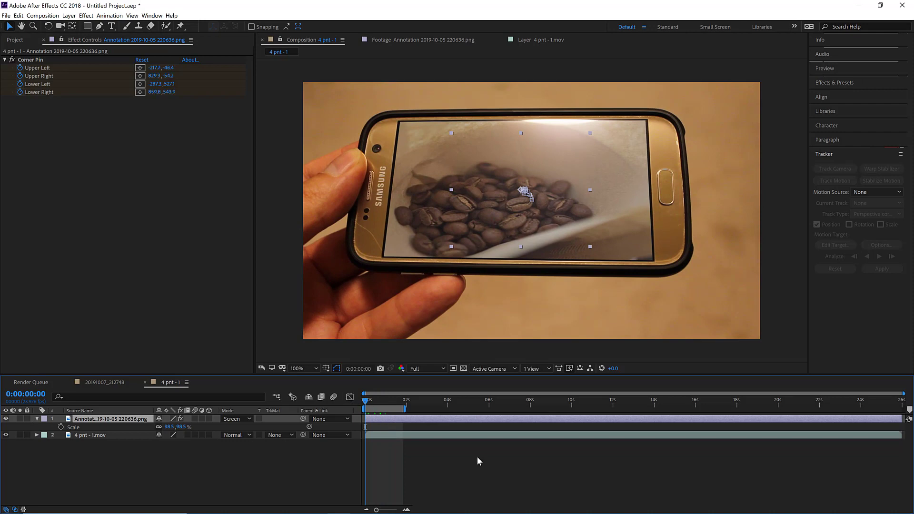
pyautogui.press('space')
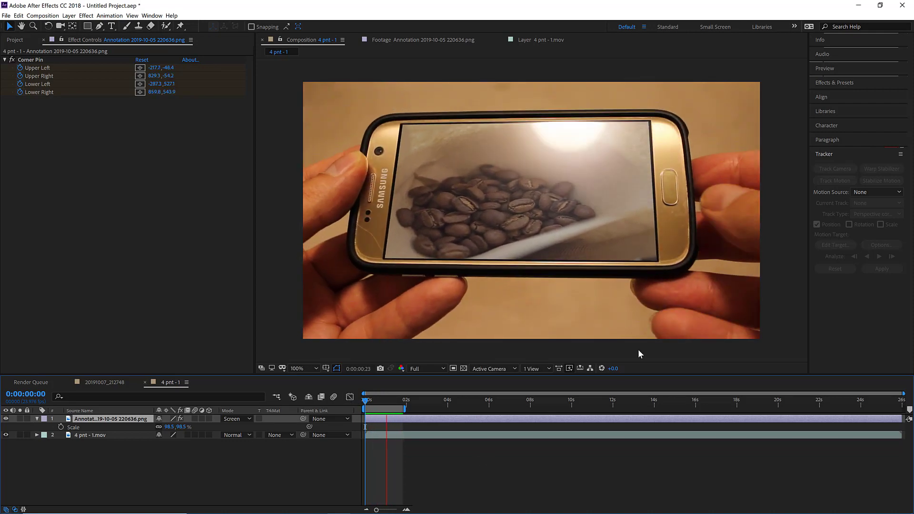
pyautogui.press('space')
# Inspect the image's fit on the phone screen closely at 0:00:01:15, and check the light reflection around 0:00:01:05
pyautogui.moveTo(379, 402); pyautogui.dragTo(399, 406)
pyautogui.press('.')
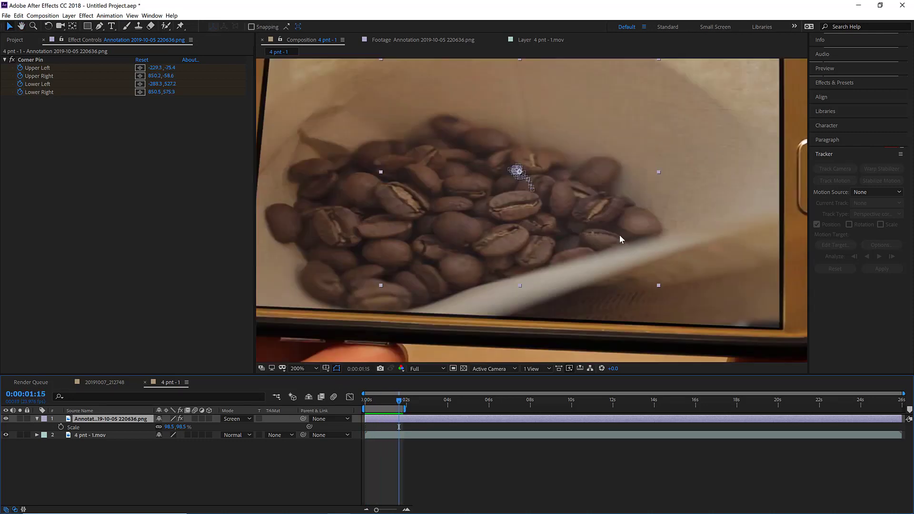
pyautogui.moveTo(657, 232); pyautogui.dragTo(574, 211)
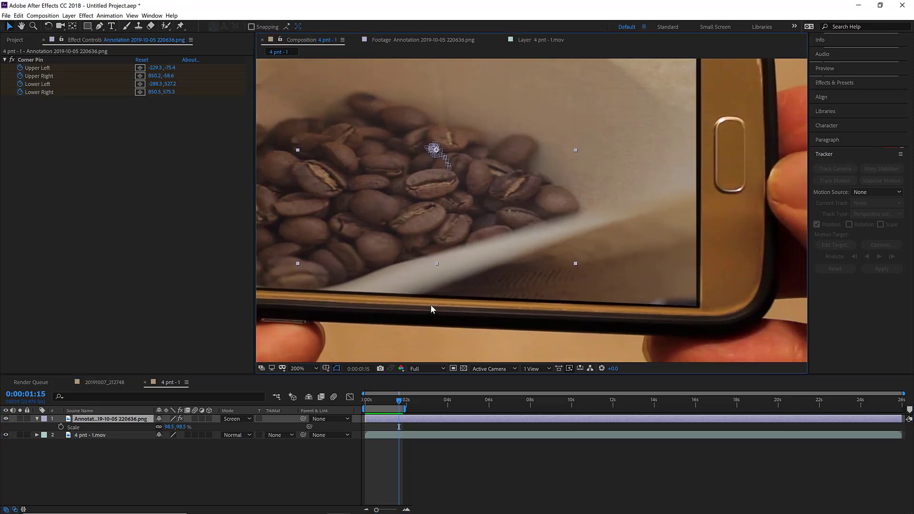
pyautogui.moveTo(400, 401)
pyautogui.mouseDown()
pyautogui.moveTo(386, 407)
pyautogui.moveTo(493, 412)
pyautogui.moveTo(374, 403)
pyautogui.moveTo(400, 416)
pyautogui.mouseUp()
pyautogui.press(',')
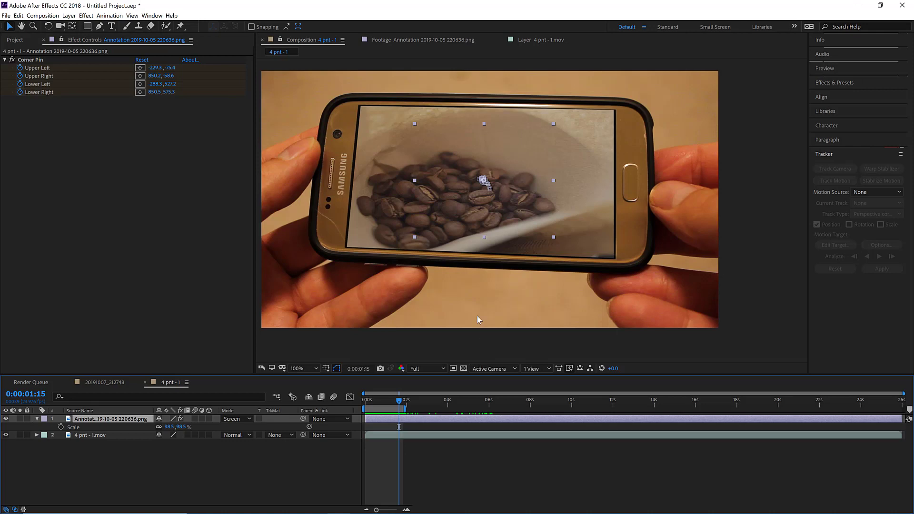
pyautogui.moveTo(387, 403)
pyautogui.mouseDown()
pyautogui.moveTo(366, 404)
pyautogui.moveTo(407, 409)
pyautogui.moveTo(379, 403)
pyautogui.moveTo(390, 404)
pyautogui.mouseUp()
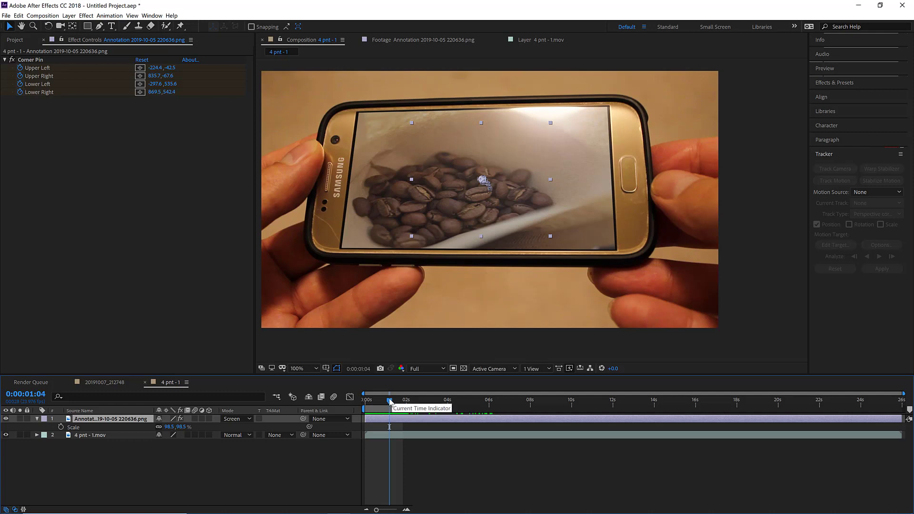
pyautogui.moveTo(390, 402); pyautogui.dragTo(387, 403)
pyautogui.moveTo(386, 404)
pyautogui.mouseDown()
pyautogui.moveTo(398, 405)
pyautogui.moveTo(374, 402)
pyautogui.moveTo(397, 404)
pyautogui.moveTo(375, 403)
pyautogui.moveTo(391, 407)
pyautogui.mouseUp()
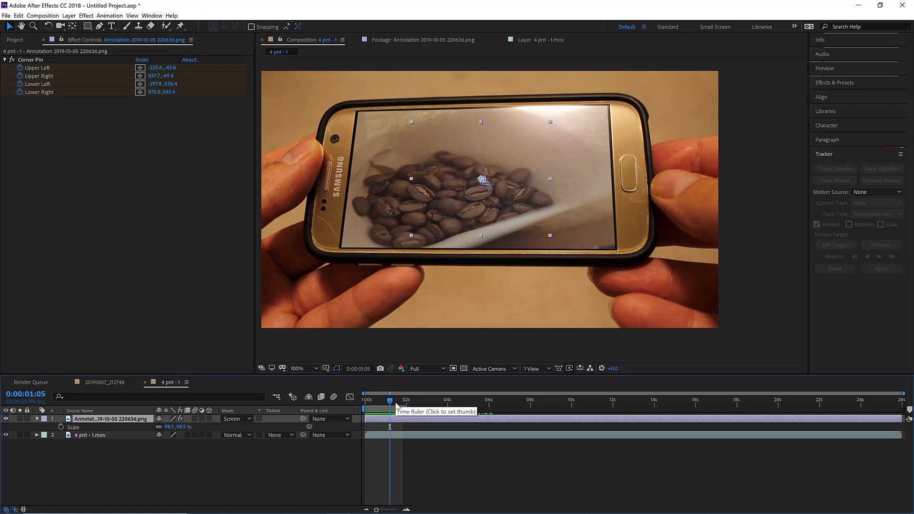
# Open the 20191007_212748 composition to view the coffee-bean image on the hallway wall
pyautogui.click(288, 462)
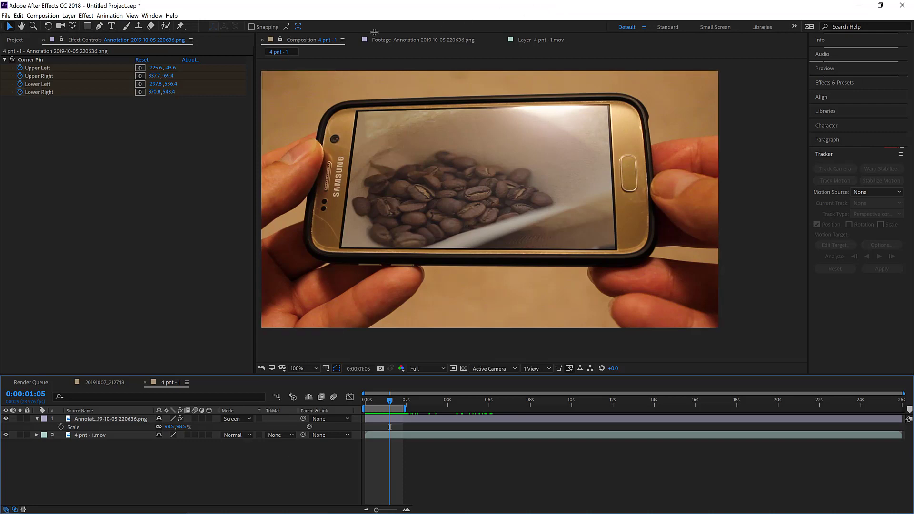
pyautogui.click(104, 382)
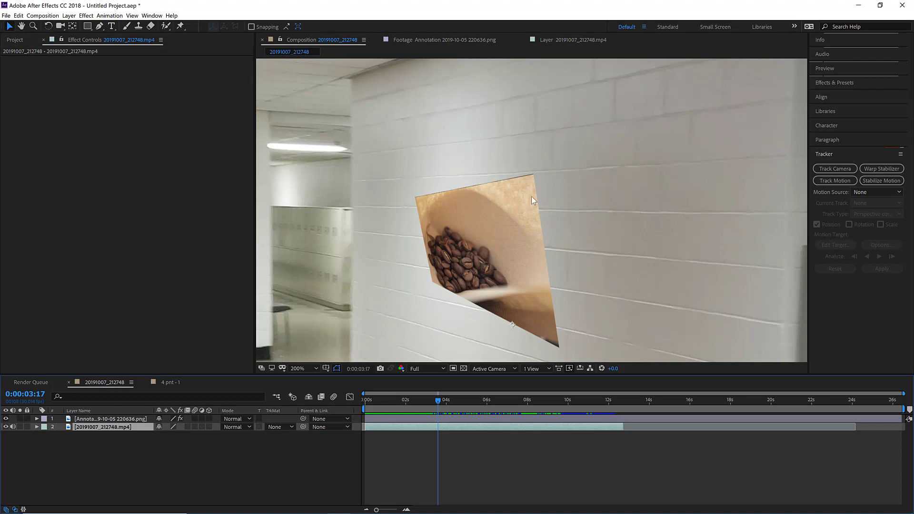
pyautogui.scroll(-2, 550, 198)
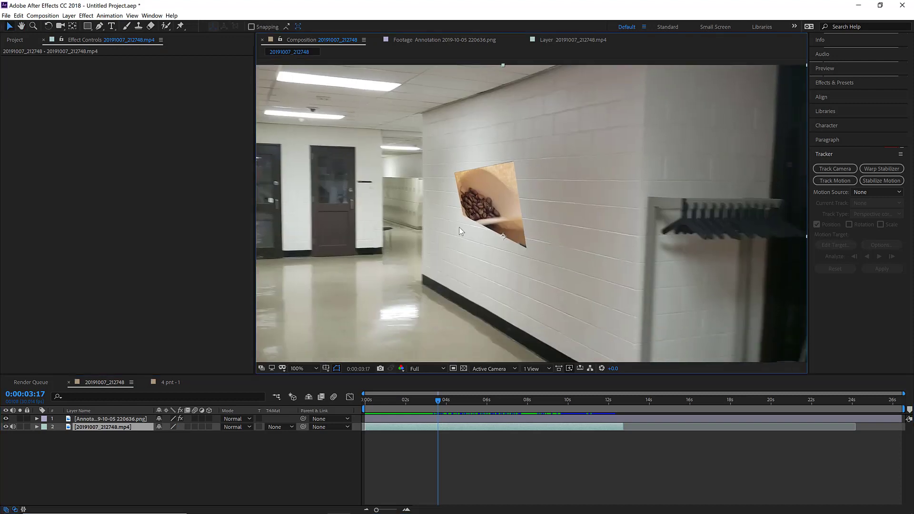